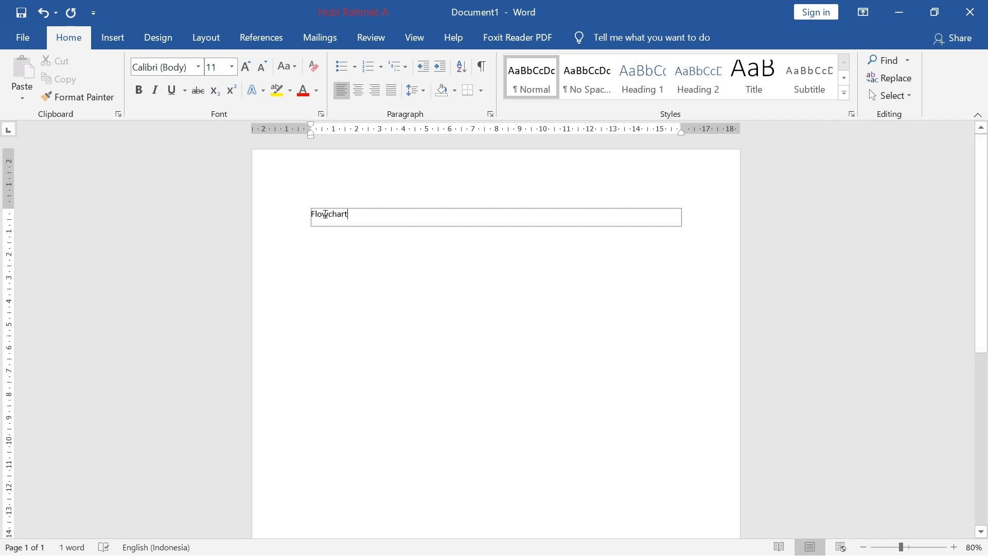
- Add two blank paragraphs below the Flowchart title
{"action": "key", "text": "Tab"}
{"action": "key", "text": "Tab"}
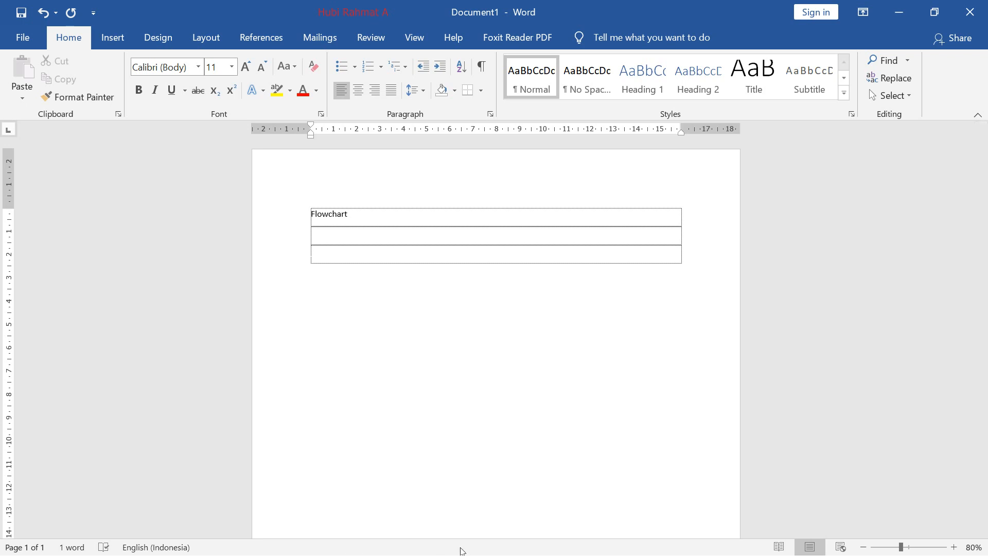
- Switch to the example flowchart PDF in Foxit Reader, examine its column layout, shapes and connectors, and return to Word
{"action": "key", "text": "super"}
{"action": "left_click", "coordinate": [497, 544]}
{"action": "scroll", "coordinate": [588, 389], "scroll_direction": "up", "scroll_amount": 15}
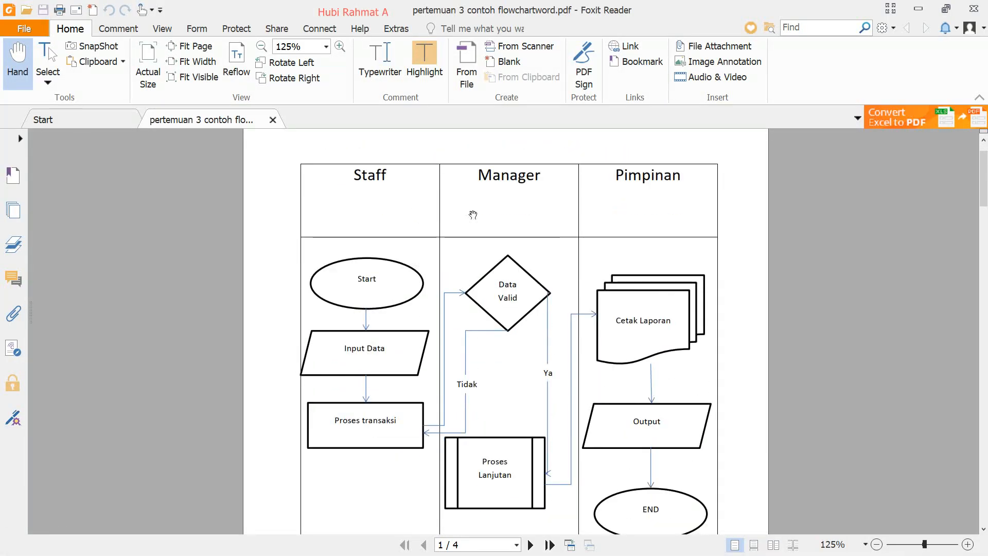
{"action": "scroll", "coordinate": [519, 250], "scroll_direction": "down", "scroll_amount": 4}
{"action": "scroll", "coordinate": [473, 245], "scroll_direction": "up", "scroll_amount": 3}
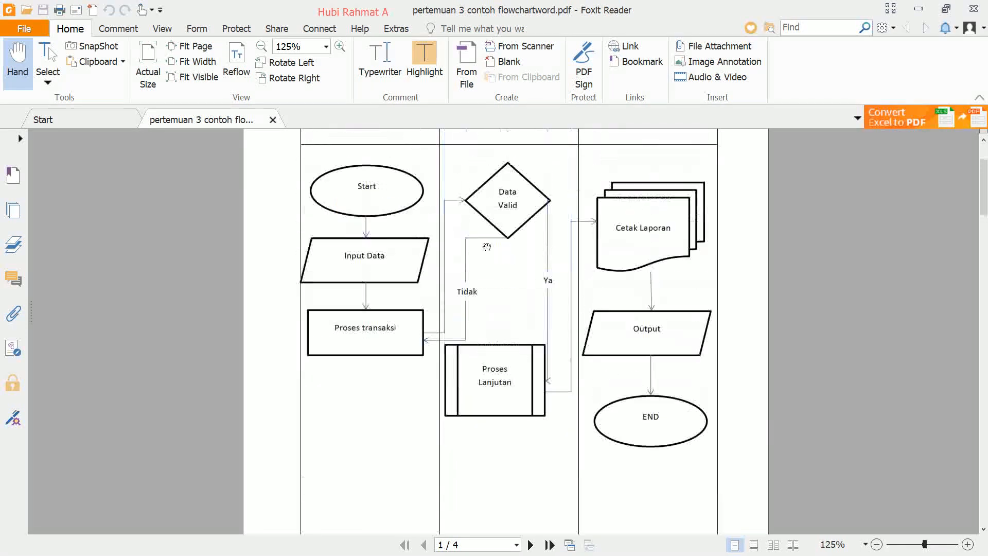
{"action": "scroll", "coordinate": [473, 245], "scroll_direction": "down", "scroll_amount": 4}
{"action": "scroll", "coordinate": [548, 220], "scroll_direction": "up", "scroll_amount": 5}
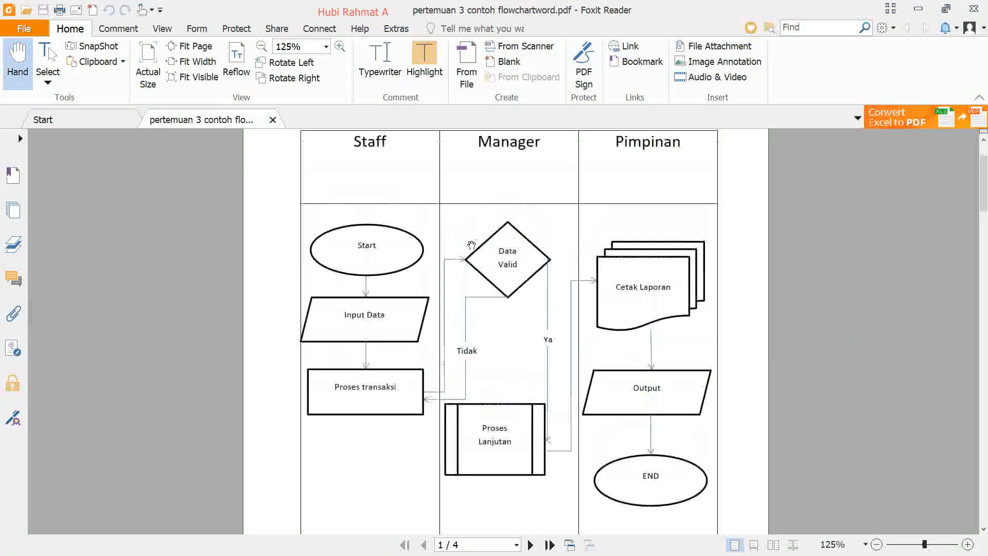
{"action": "left_click", "coordinate": [918, 9]}
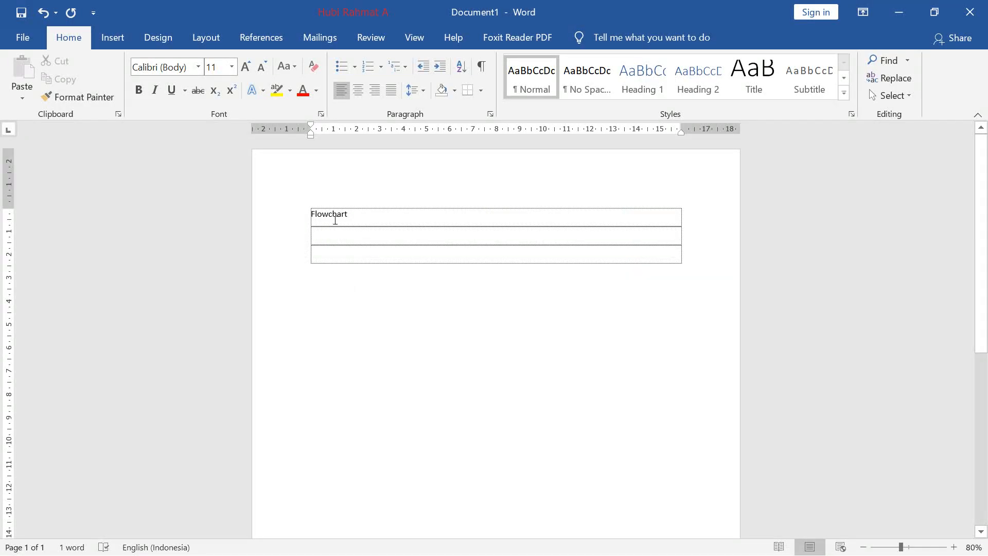
- Insert a table with three columns and two rows at the last blank paragraph below the Flowchart title
{"action": "left_click", "coordinate": [325, 258]}
{"action": "left_click", "coordinate": [113, 37]}
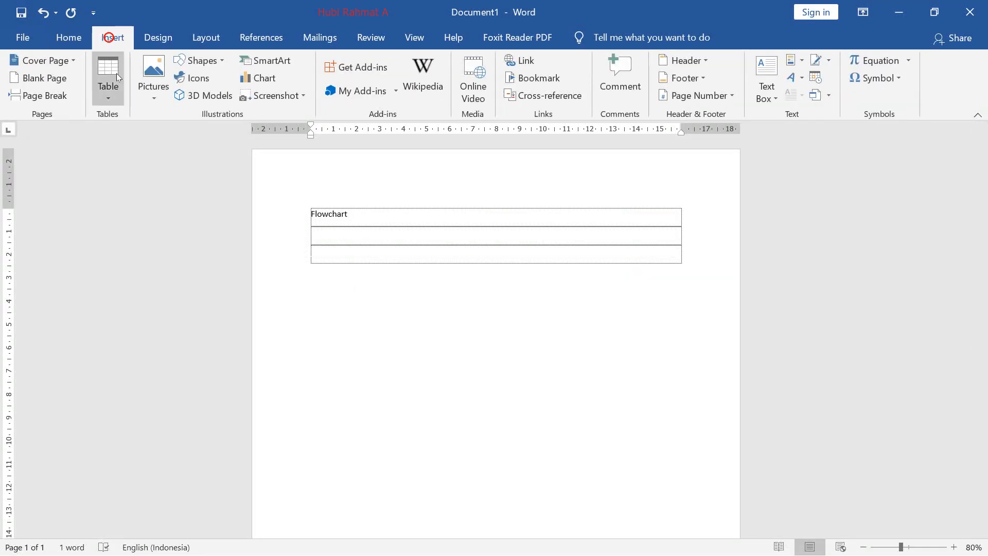
{"action": "left_click", "coordinate": [105, 96]}
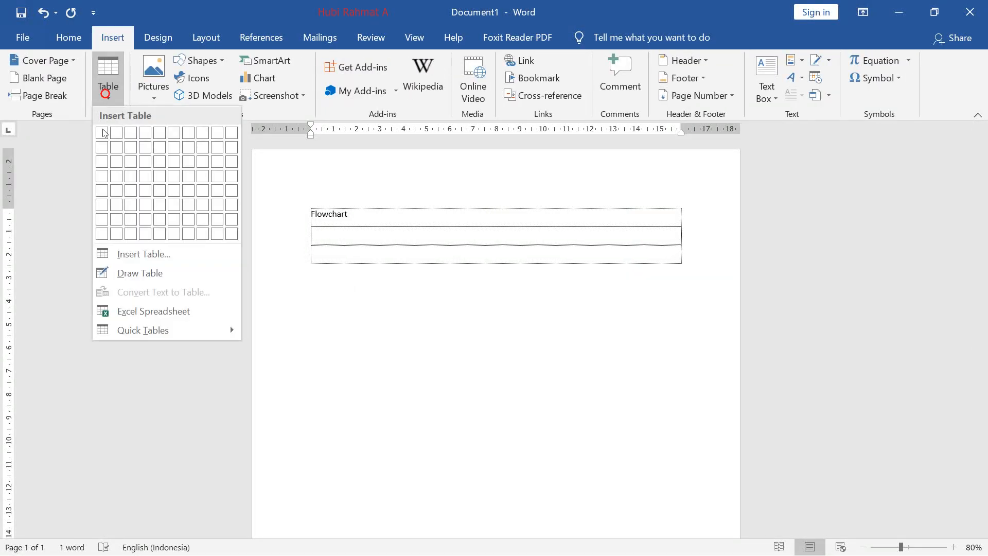
{"action": "left_click", "coordinate": [128, 151]}
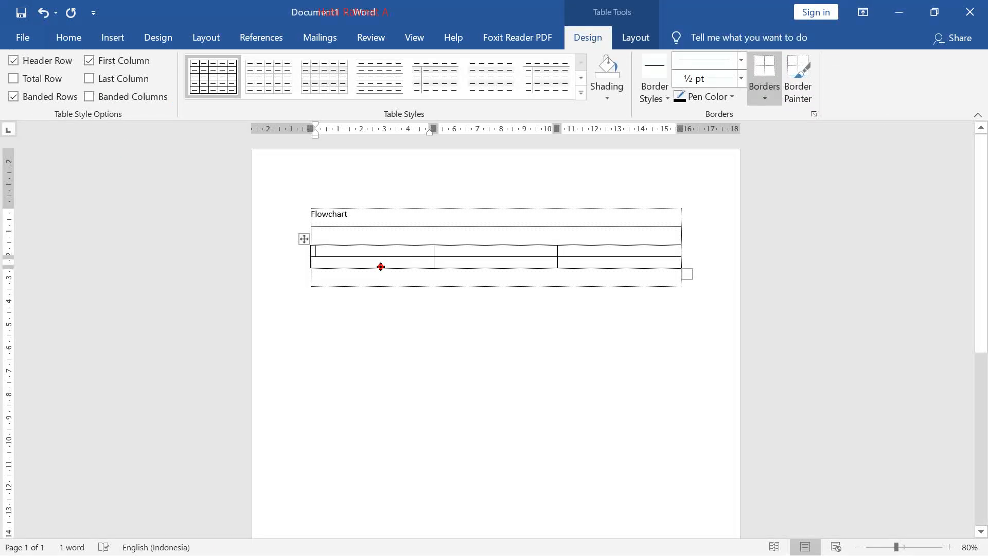
- Stretch the table's second row down most of the page with blank lines and heighten the header row by one blank line
{"action": "key", "text": "Return"}
{"action": "key", "text": "Return"}
{"action": "key", "text": "Return"}
{"action": "key", "text": "Return"}
{"action": "key", "text": "Return"}
{"action": "key", "text": "Return"}
{"action": "key", "text": "Return"}
{"action": "key", "text": "Return"}
{"action": "key", "text": "Return"}
{"action": "key", "text": "Return"}
{"action": "key", "text": "Return"}
{"action": "key", "text": "Return"}
{"action": "key", "text": "Return"}
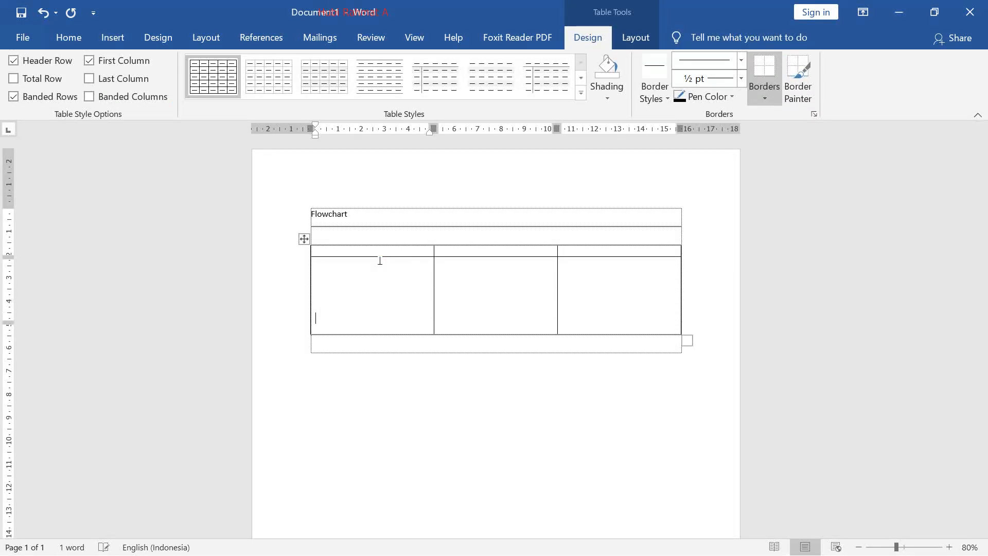
{"action": "key", "text": "Return"}
{"action": "key", "text": "Return"}
{"action": "key", "text": "Return"}
{"action": "key", "text": "Return"}
{"action": "key", "text": "Return"}
{"action": "key", "text": "Return"}
{"action": "key", "text": "Return"}
{"action": "key", "text": "Return"}
{"action": "key", "text": "Return"}
{"action": "key", "text": "Return"}
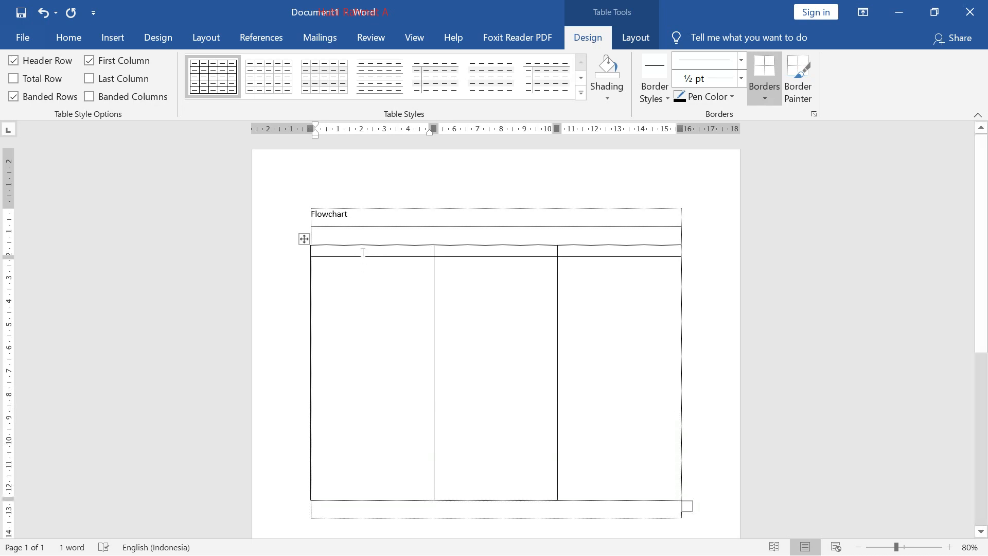
{"action": "key", "text": "Return"}
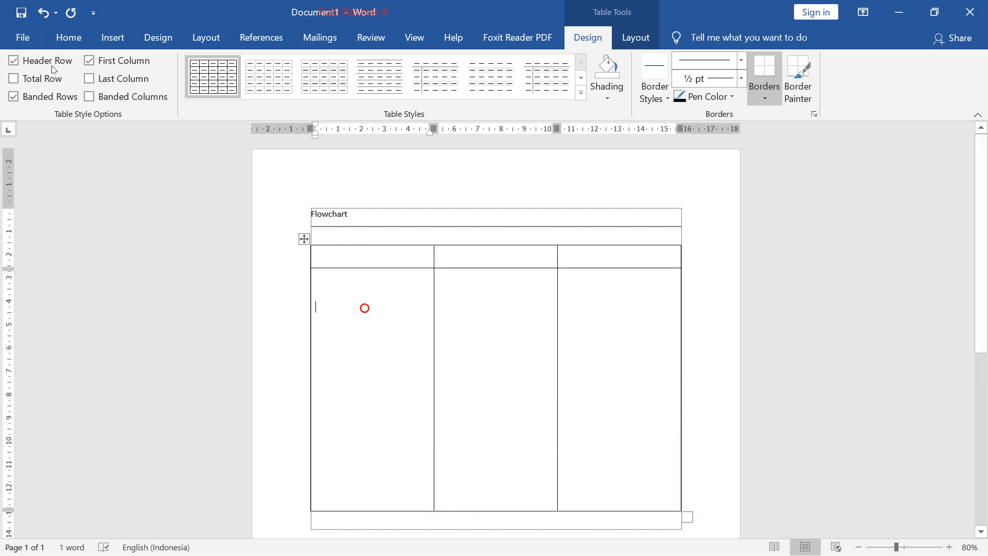
- Draw an oval about 1.88 cm high and 3.82 cm wide near the top of the first column's tall cell
{"action": "left_click", "coordinate": [112, 38]}
{"action": "left_click", "coordinate": [212, 64]}
{"action": "left_click", "coordinate": [216, 65]}
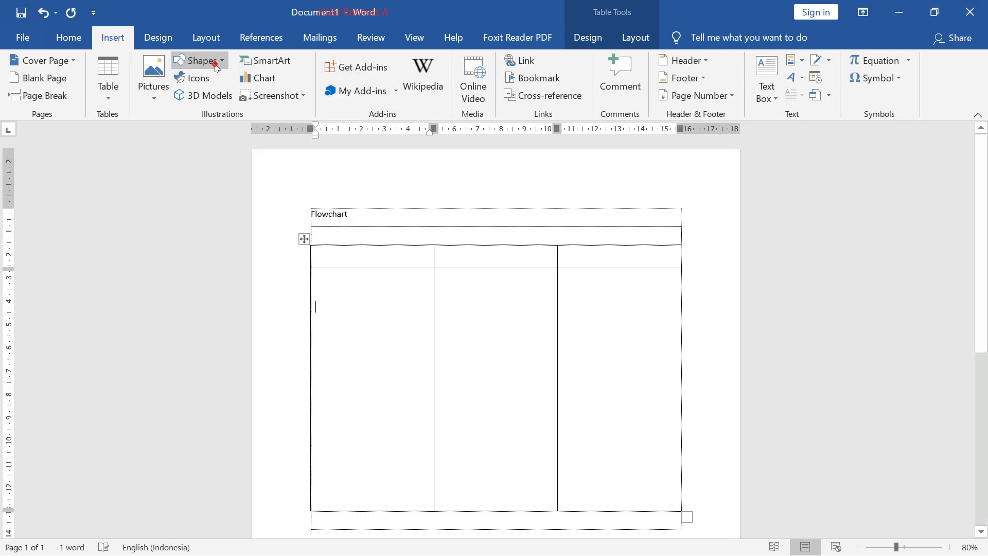
{"action": "left_click", "coordinate": [215, 63]}
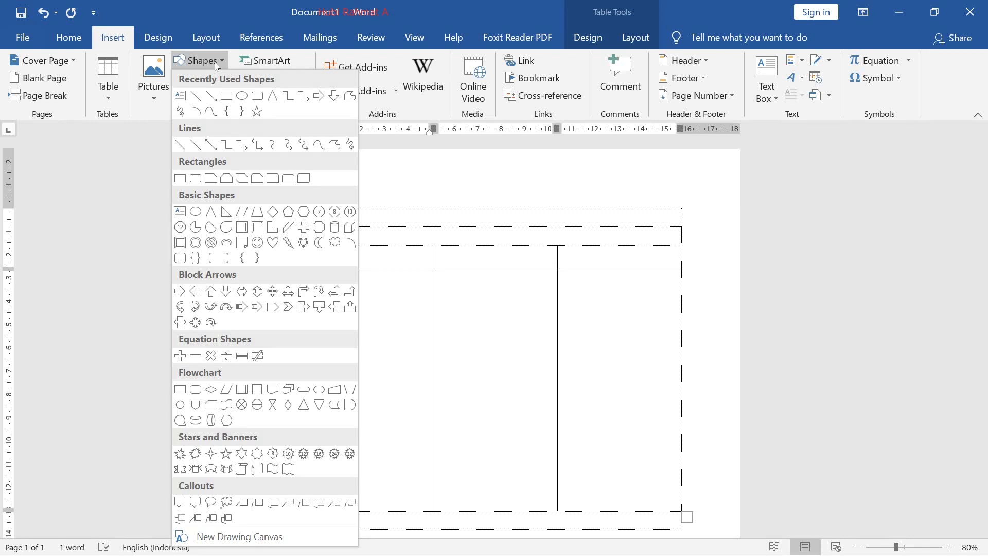
{"action": "left_click", "coordinate": [240, 95]}
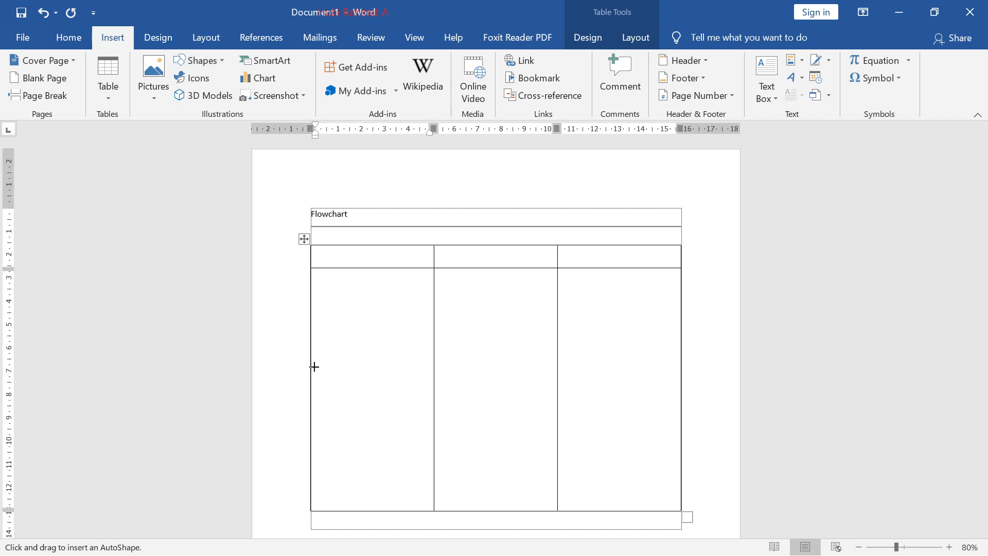
{"action": "mouse_move", "coordinate": [336, 274]}
{"action": "left_mouse_down"}
{"action": "mouse_move", "coordinate": [379, 315]}
{"action": "mouse_move", "coordinate": [425, 319]}
{"action": "left_mouse_up"}
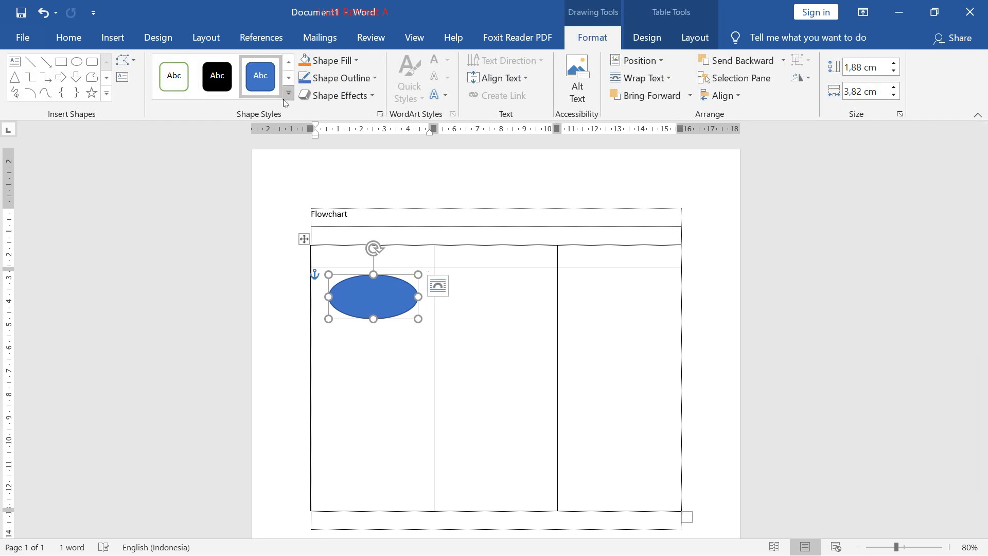
{"action": "left_click", "coordinate": [390, 253]}
- Draw a parallelogram about 1.77 cm high and 4.02 cm wide below the oval and nudge it slightly left
{"action": "left_click", "coordinate": [377, 355]}
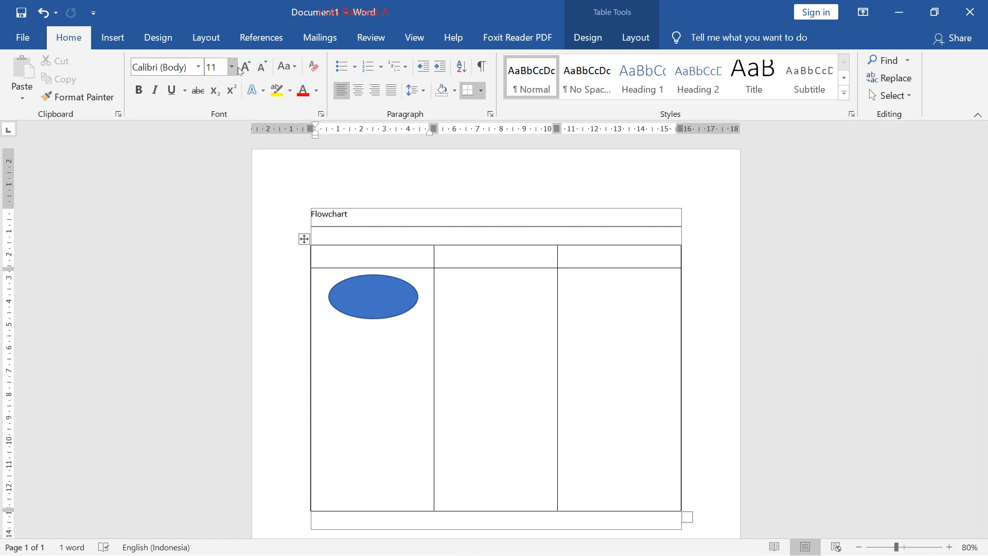
{"action": "left_click", "coordinate": [113, 37]}
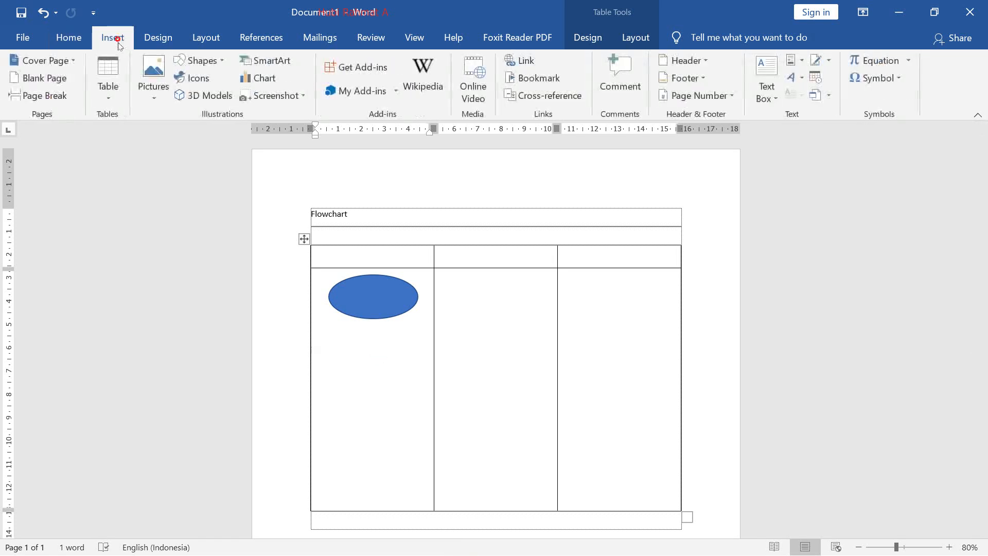
{"action": "left_click", "coordinate": [215, 58]}
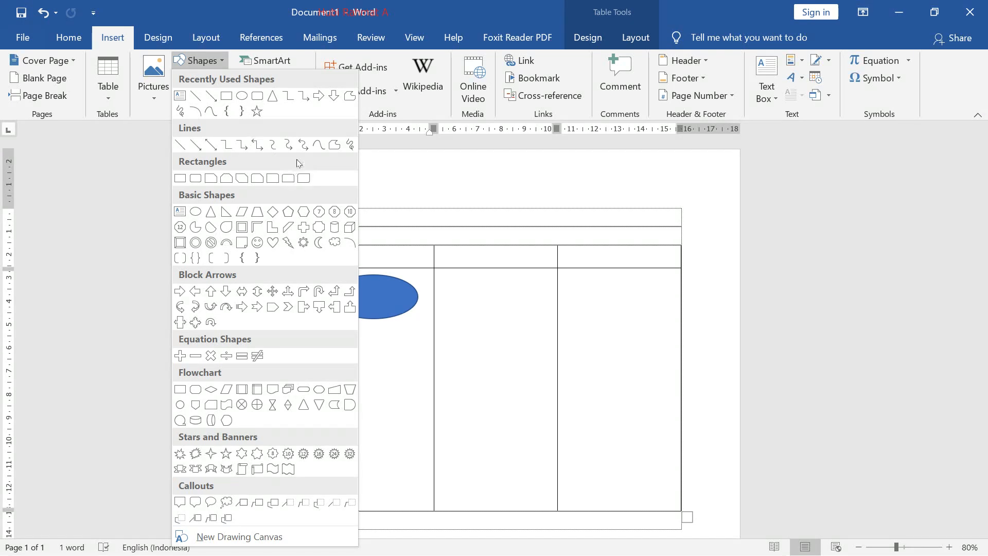
{"action": "left_click", "coordinate": [244, 213]}
{"action": "left_click_drag", "start_coordinate": [335, 360], "coordinate": [426, 398]}
{"action": "key", "text": "Left"}
{"action": "key", "text": "Left"}
{"action": "key", "text": "Left"}
{"action": "key", "text": "Left"}
{"action": "key", "text": "Left"}
{"action": "key", "text": "Left"}
{"action": "key", "text": "Left"}
{"action": "key", "text": "Left"}
{"action": "key", "text": "Left"}
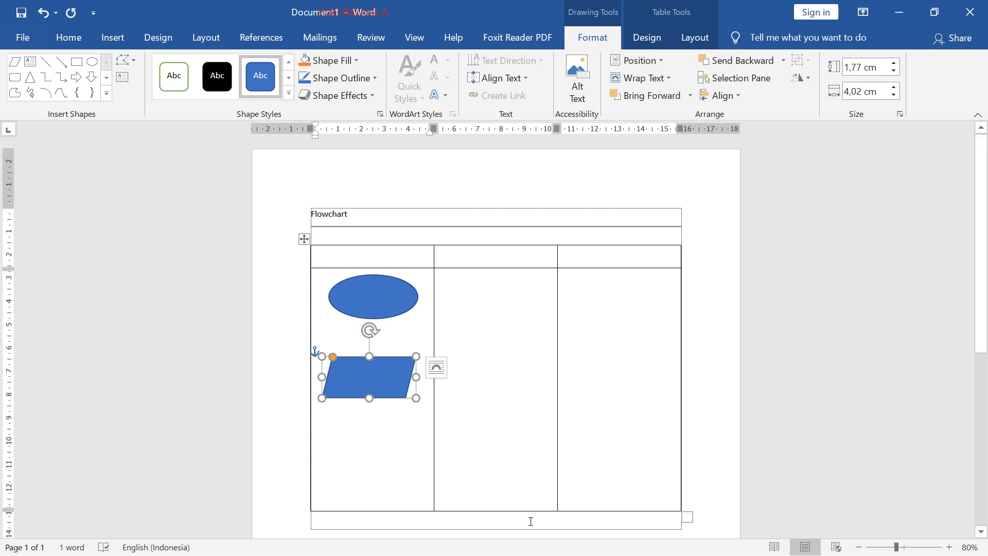
- Check the example PDF in Foxit Reader and, back in Word, draw a rectangle about 1.61 by 4.02 cm below the parallelogram
{"action": "key", "text": "super"}
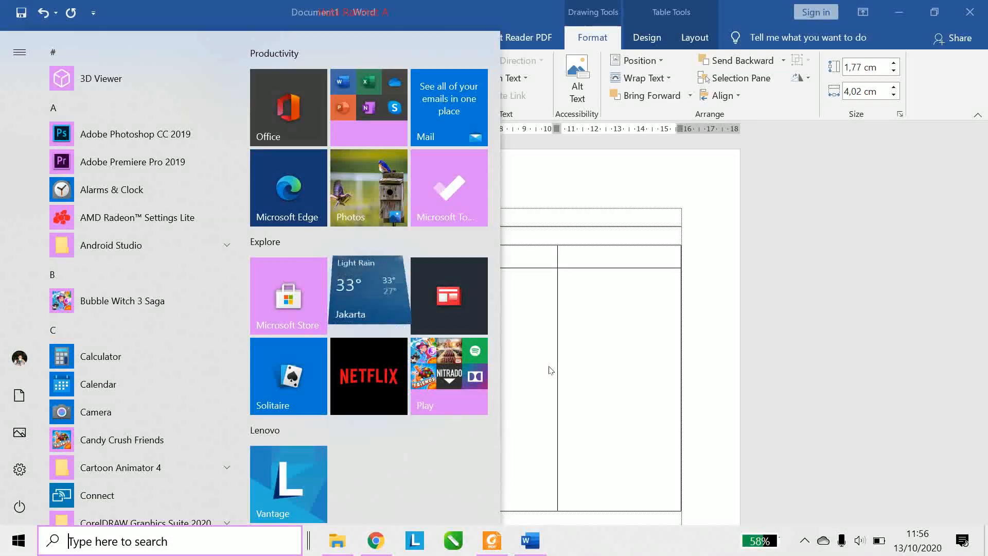
{"action": "left_click", "coordinate": [494, 549]}
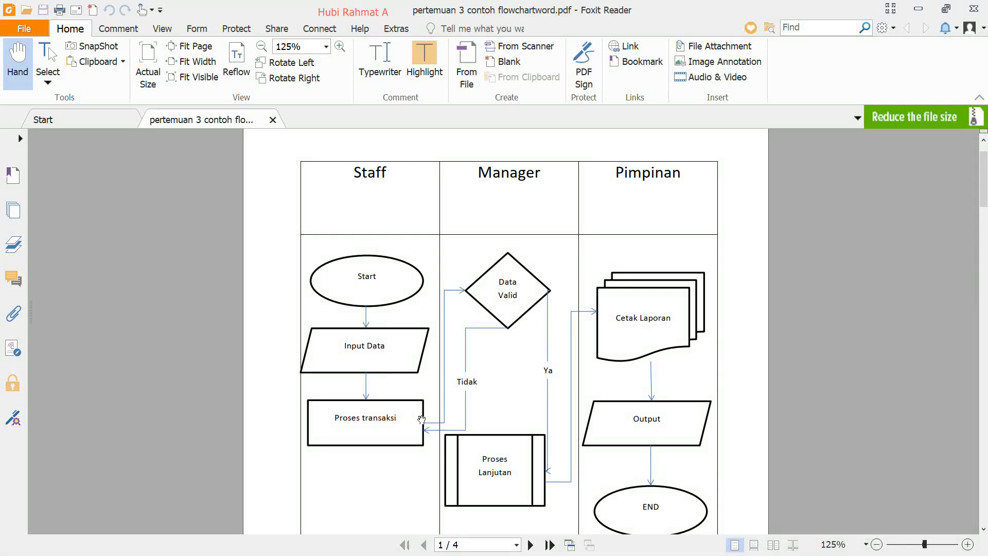
{"action": "left_click", "coordinate": [918, 9]}
{"action": "left_click", "coordinate": [361, 440]}
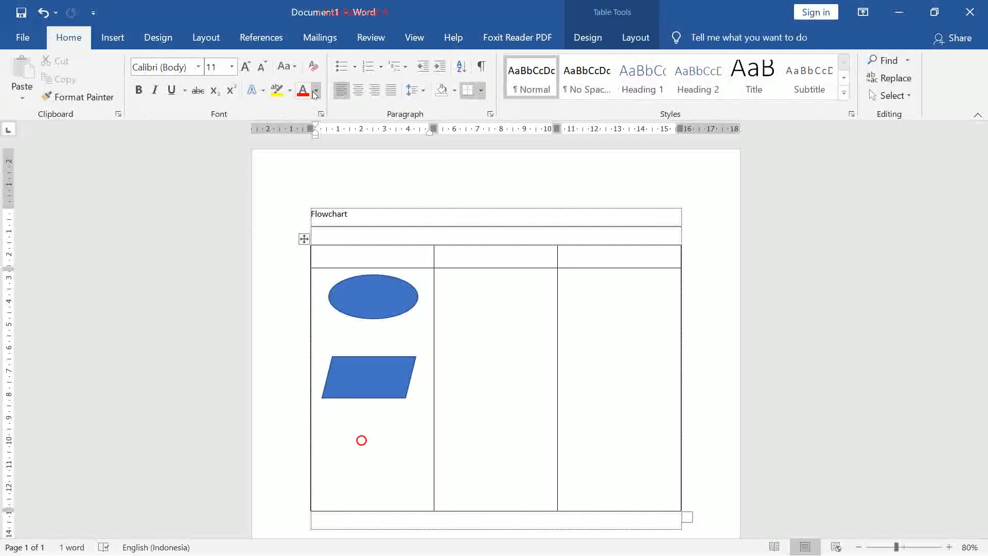
{"action": "left_click", "coordinate": [113, 37]}
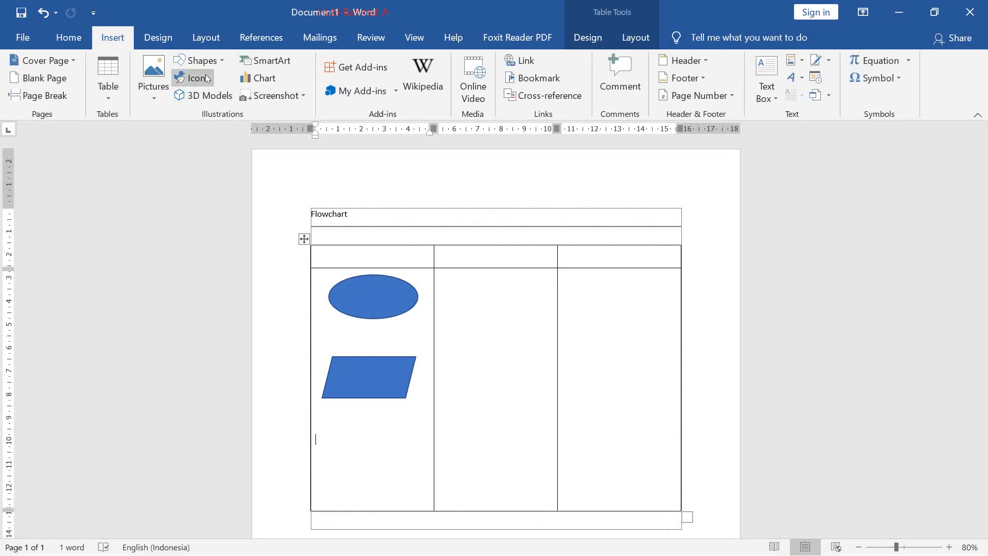
{"action": "left_click", "coordinate": [218, 60]}
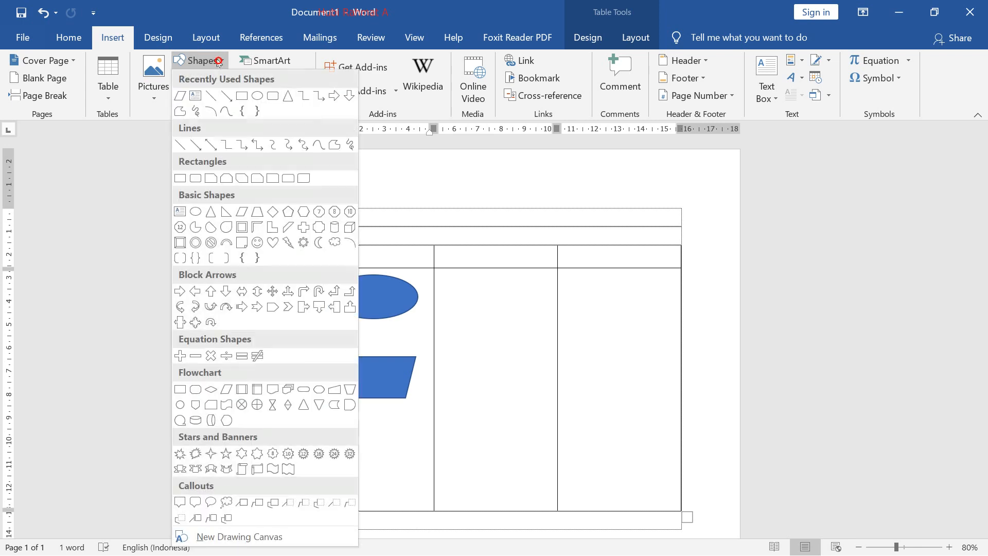
{"action": "left_click", "coordinate": [242, 96]}
{"action": "left_click_drag", "start_coordinate": [323, 433], "coordinate": [416, 471]}
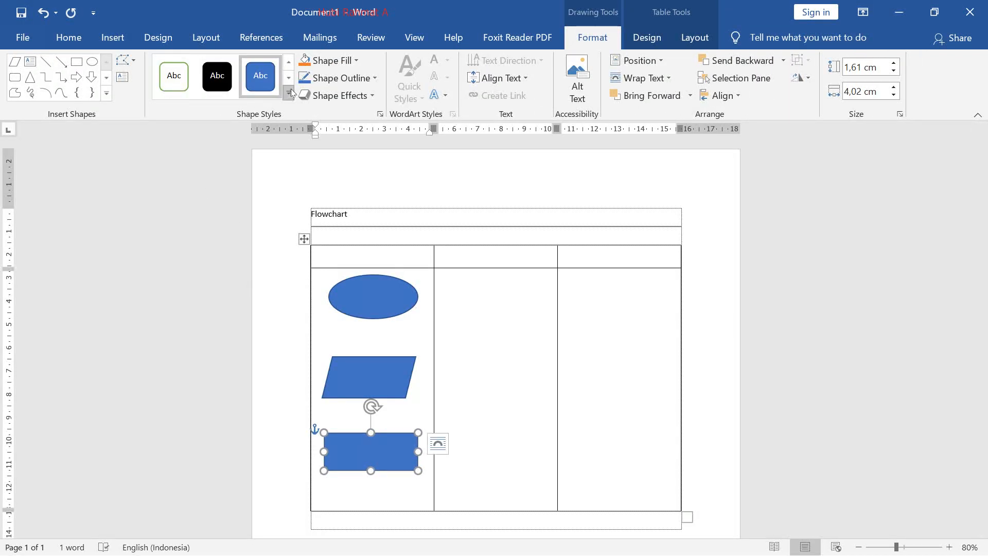
- Draw a flowchart decision diamond about 2.91 by 3.11 cm and position it near the top of the second column's tall cell
{"action": "left_click", "coordinate": [107, 95]}
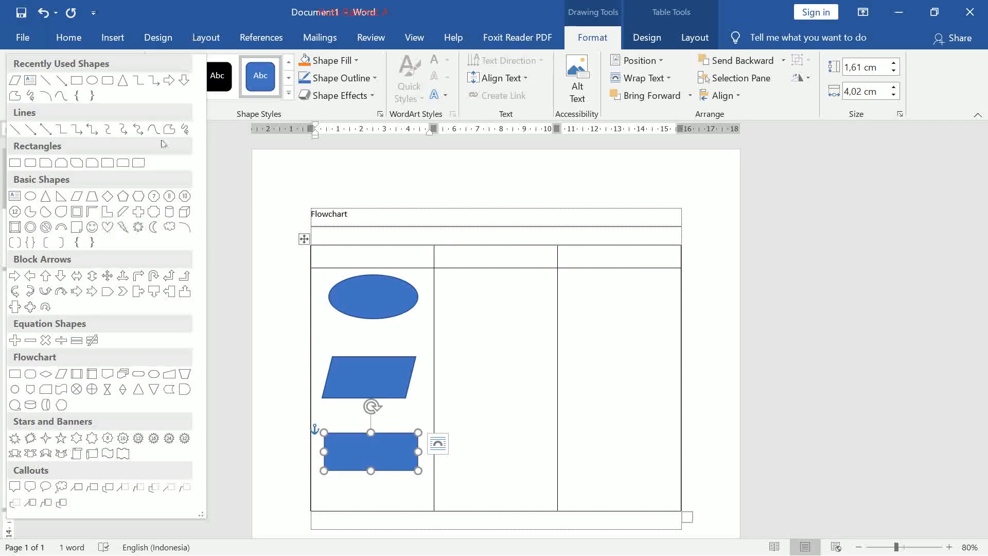
{"action": "left_click", "coordinate": [45, 379]}
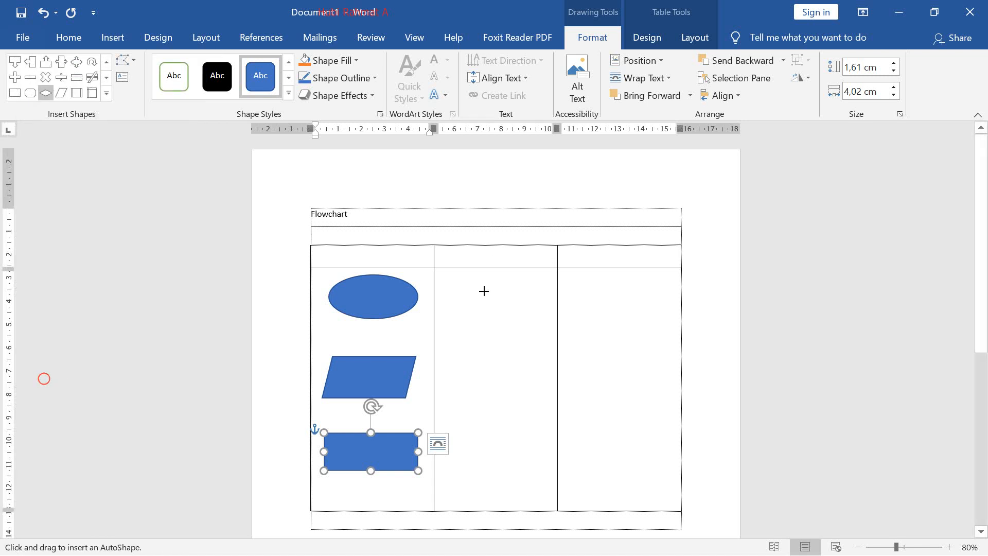
{"action": "left_click_drag", "start_coordinate": [474, 281], "coordinate": [546, 350]}
{"action": "left_click_drag", "start_coordinate": [522, 315], "coordinate": [510, 308]}
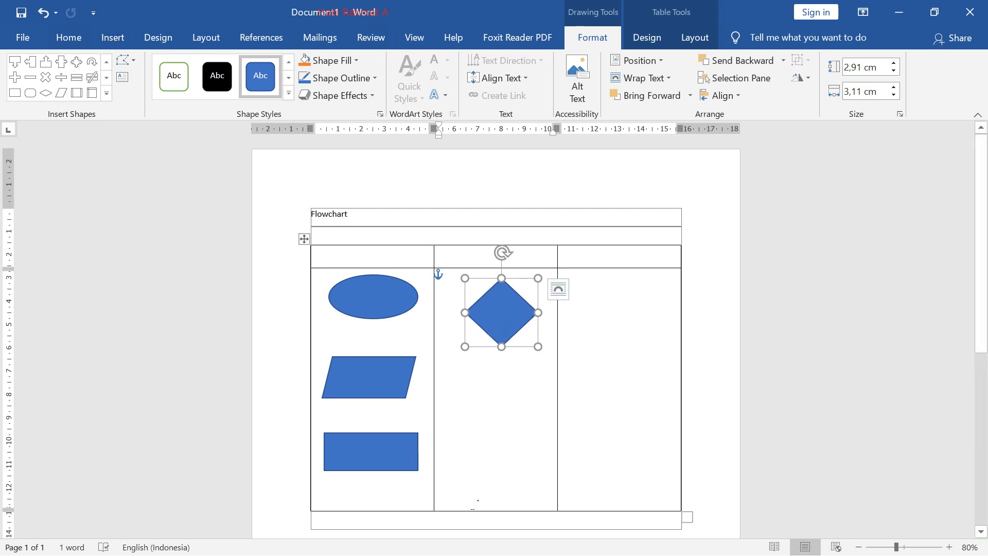
- Check the example PDF in Foxit Reader and, back in Word, draw a predefined process shape about 1.99 by 3.25 cm below the diamond
{"action": "key", "text": "super"}
{"action": "left_click", "coordinate": [498, 549]}
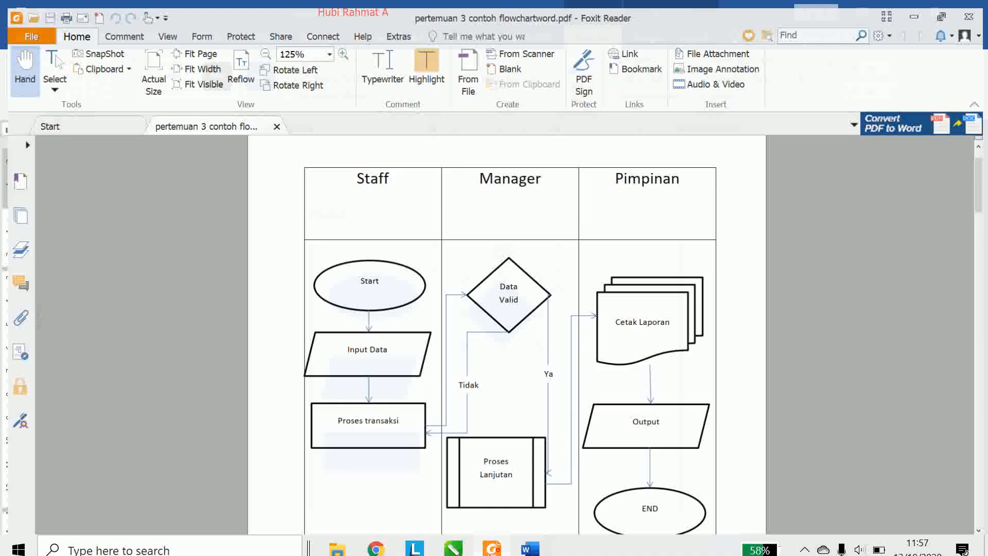
{"action": "left_click", "coordinate": [918, 9]}
{"action": "left_click", "coordinate": [77, 92]}
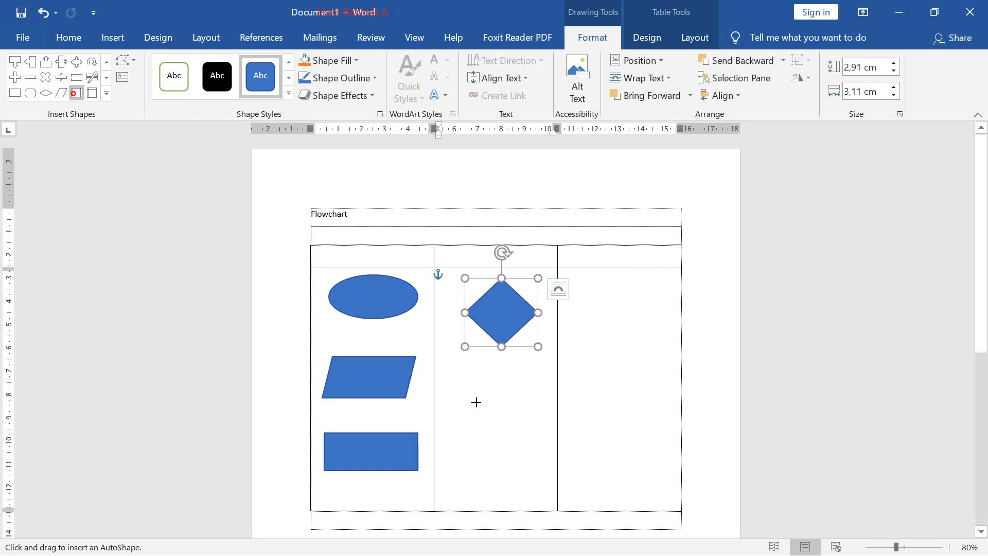
{"action": "left_click_drag", "start_coordinate": [450, 424], "coordinate": [526, 472]}
- Check the example PDF in Foxit Reader and, back in Word, draw a multidocument shape about 2.91 by 3.25 cm in the third column
{"action": "key", "text": "super"}
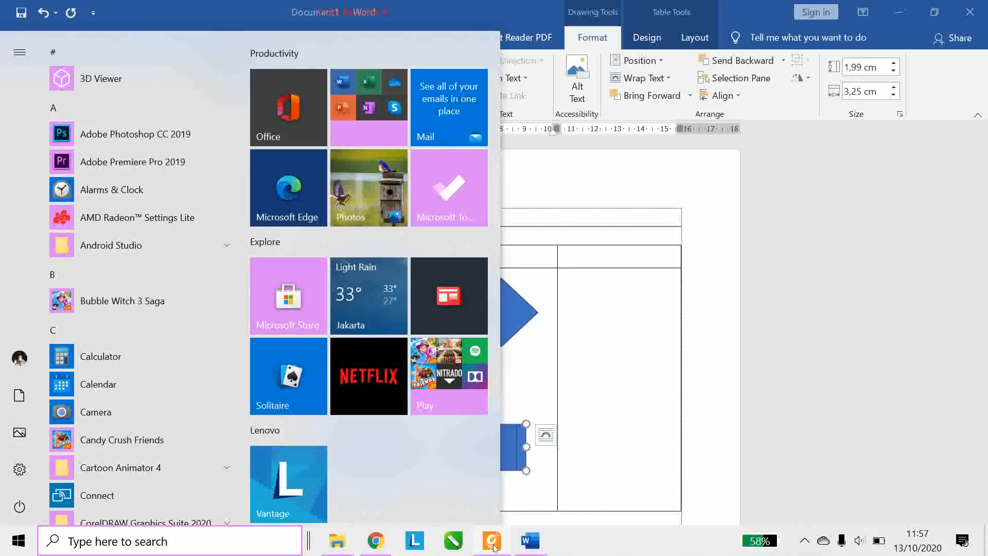
{"action": "left_click", "coordinate": [492, 542]}
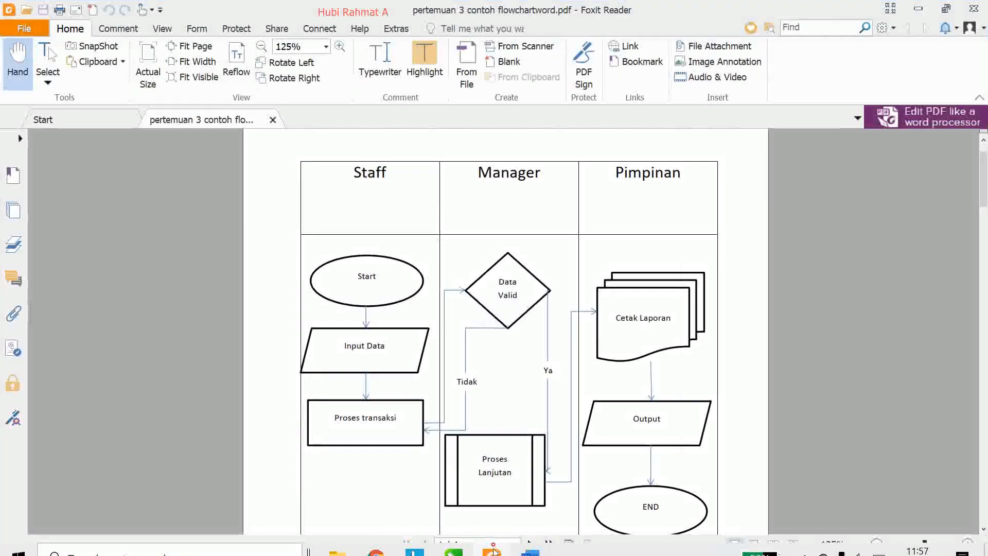
{"action": "left_click", "coordinate": [917, 7]}
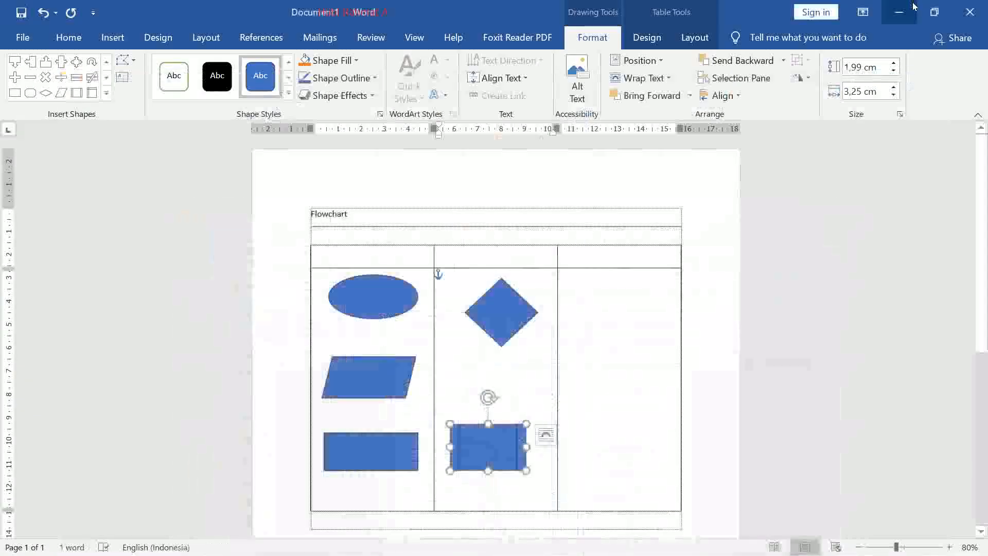
{"action": "left_click", "coordinate": [106, 94]}
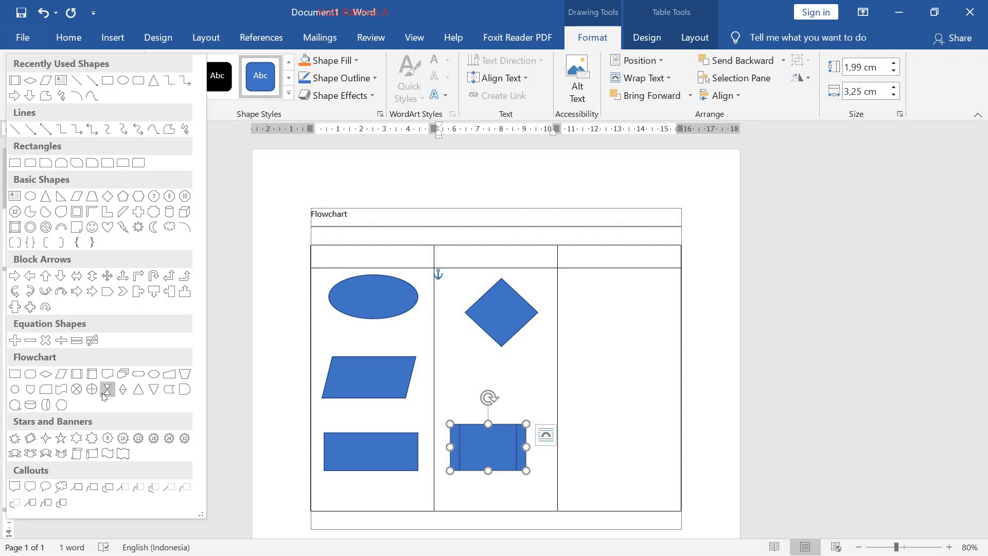
{"action": "left_click", "coordinate": [122, 372]}
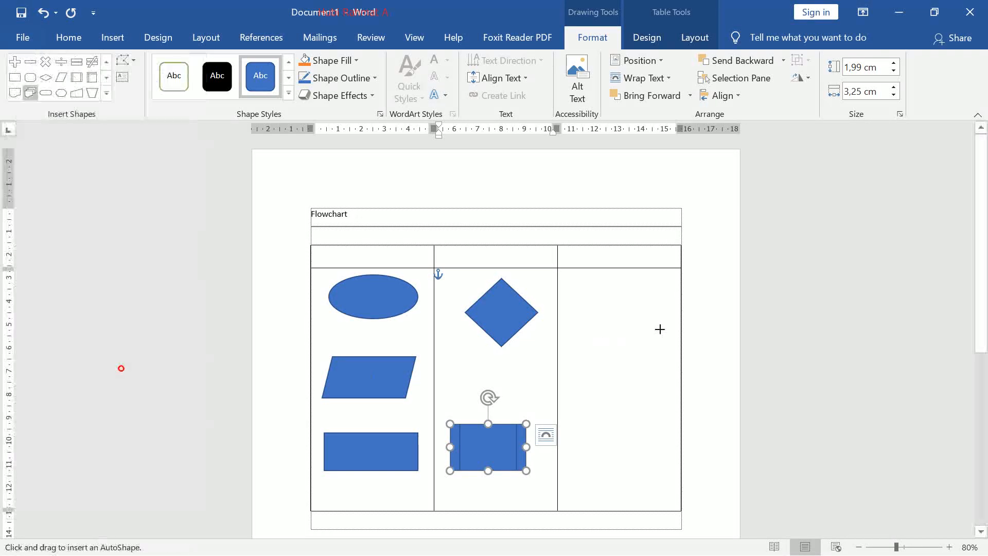
{"action": "left_click_drag", "start_coordinate": [582, 289], "coordinate": [658, 357]}
- Try to duplicate the first column's oval for the third column, and undo the attempt
{"action": "left_click", "coordinate": [106, 95]}
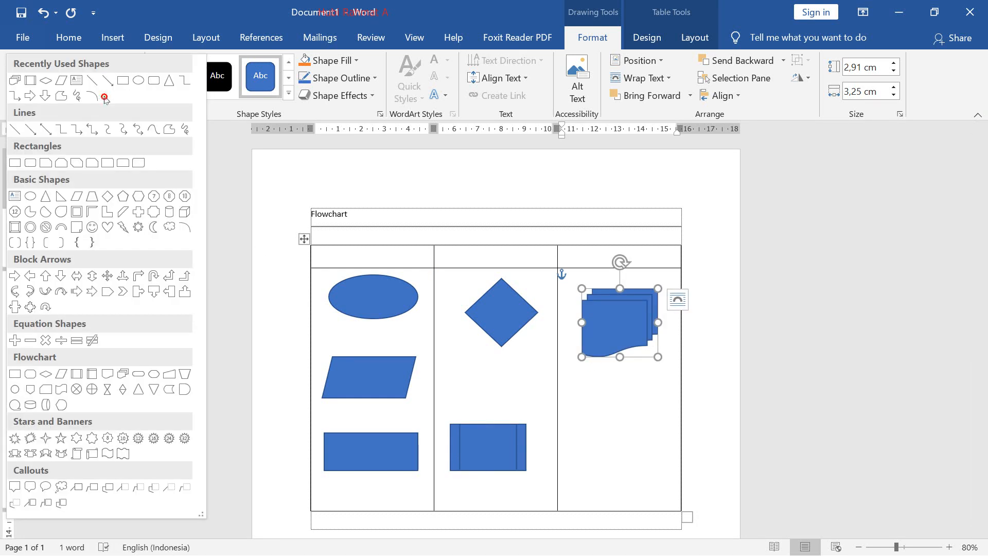
{"action": "left_click", "coordinate": [360, 314]}
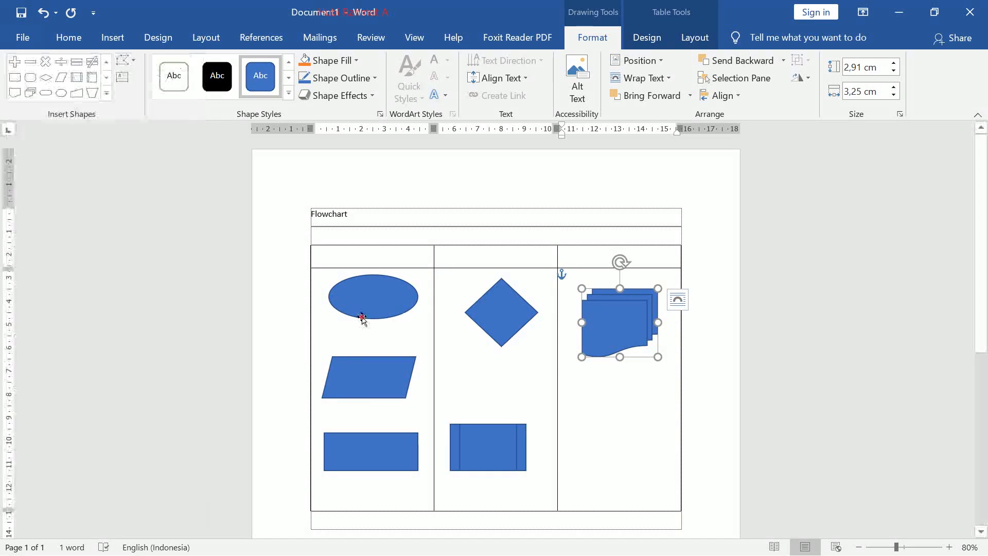
{"action": "left_click", "coordinate": [373, 317]}
{"action": "key", "text": "ctrl+x"}
{"action": "key", "text": "ctrl+v"}
{"action": "left_click_drag", "start_coordinate": [388, 280], "coordinate": [680, 387]}
{"action": "key", "text": "ctrl+z"}
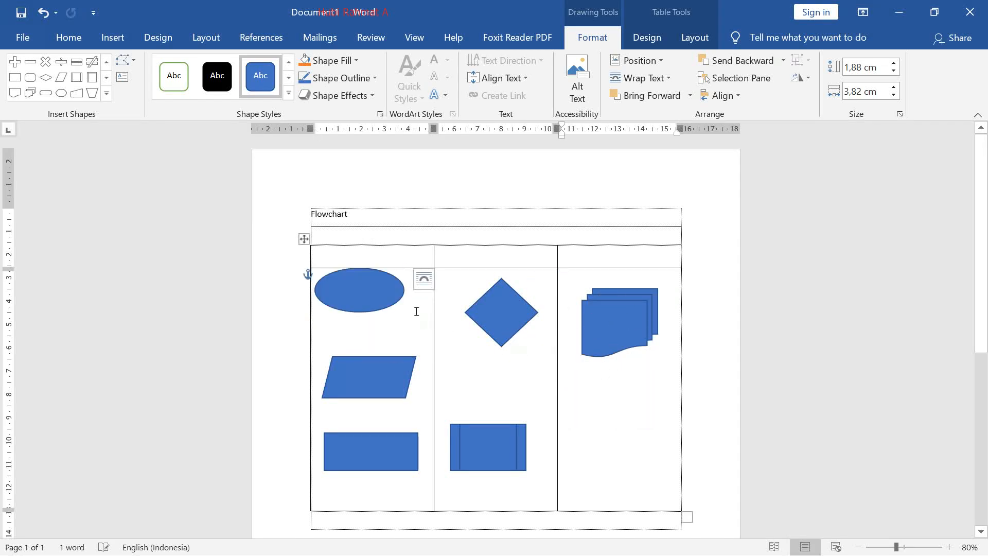
{"action": "right_click", "coordinate": [388, 306]}
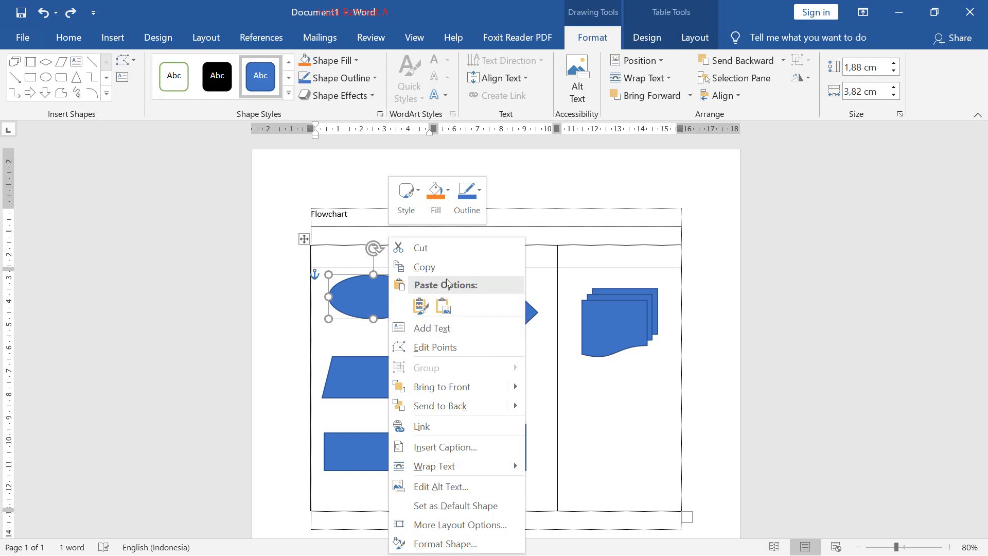
{"action": "left_click", "coordinate": [434, 268]}
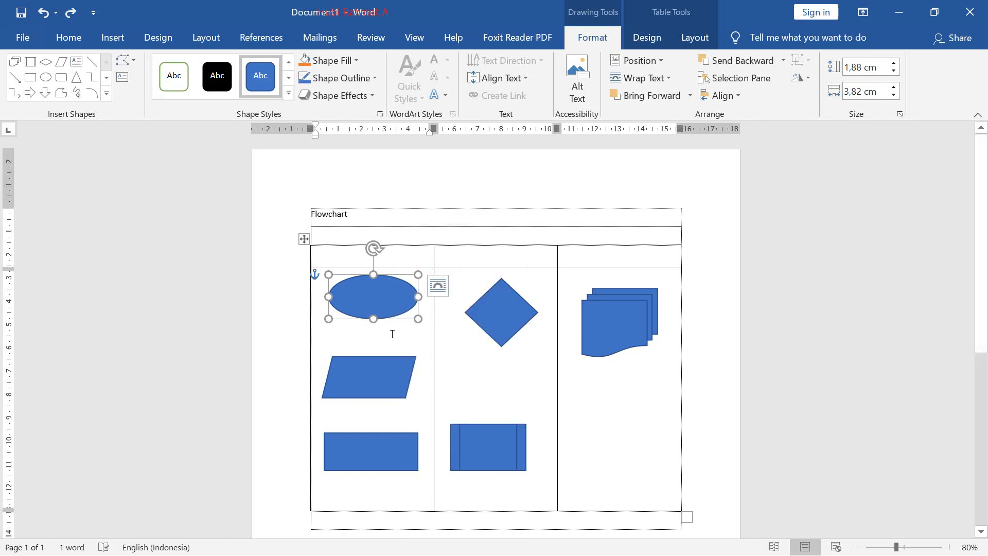
{"action": "key", "text": "ctrl+v"}
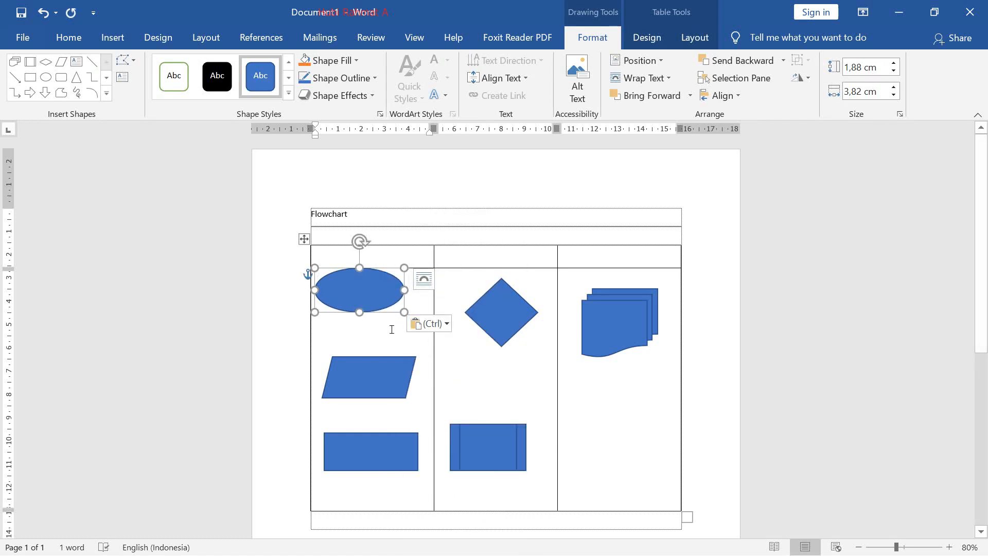
{"action": "key", "text": "ctrl+z"}
- Draw an oval about 2.01 by 3.89 cm in the third column, check the PDF in Foxit Reader, and move the oval lower in Word
{"action": "left_click", "coordinate": [46, 77]}
{"action": "mouse_move", "coordinate": [589, 382]}
{"action": "left_mouse_down"}
{"action": "mouse_move", "coordinate": [679, 429]}
{"action": "mouse_move", "coordinate": [625, 406]}
{"action": "left_mouse_up"}
{"action": "key", "text": "super"}
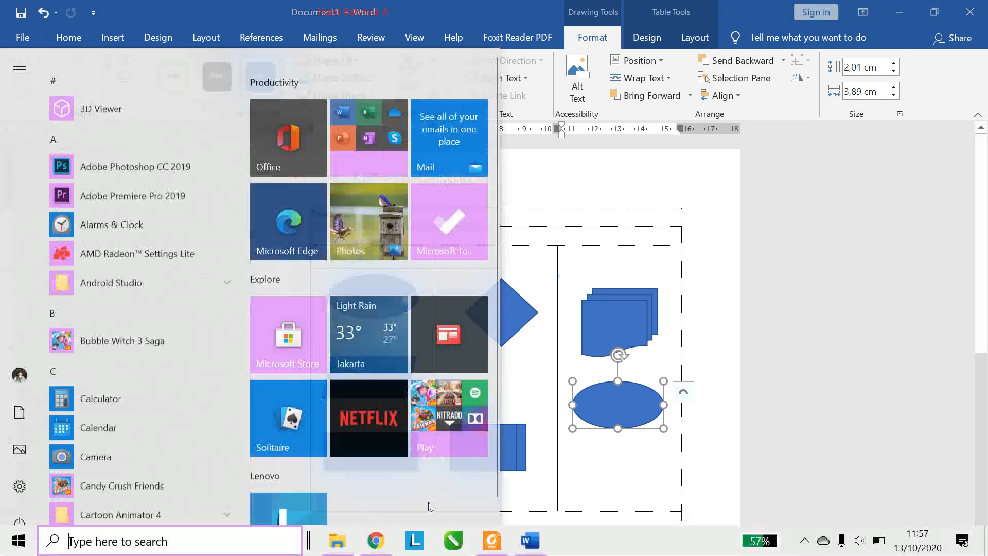
{"action": "left_click", "coordinate": [484, 547]}
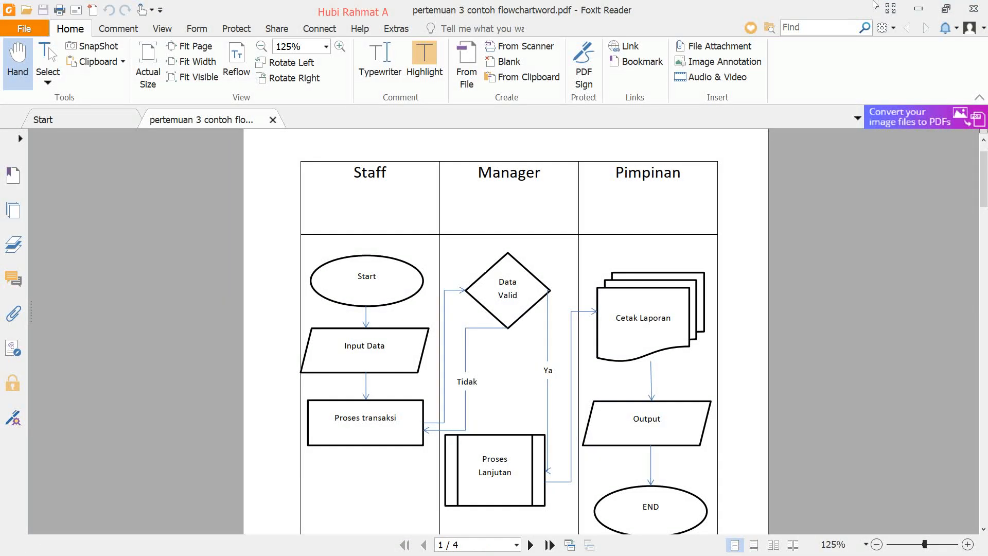
{"action": "left_click", "coordinate": [918, 8]}
{"action": "left_click_drag", "start_coordinate": [643, 391], "coordinate": [643, 442]}
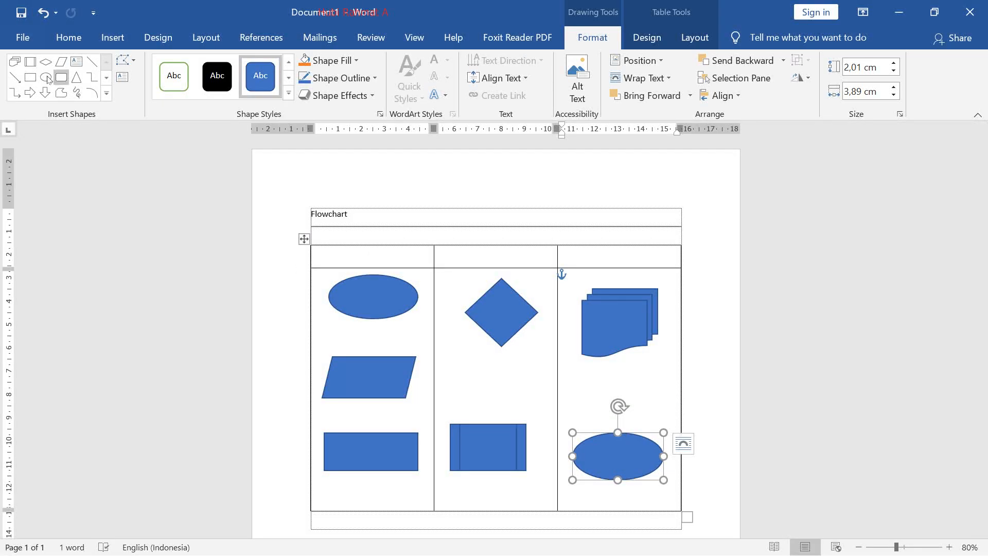
- Draw a parallelogram about 1.68 cm high and 3.49 cm wide between the multidocument shape and the oval in the third column
{"action": "left_click", "coordinate": [57, 61]}
{"action": "left_click_drag", "start_coordinate": [581, 370], "coordinate": [637, 384]}
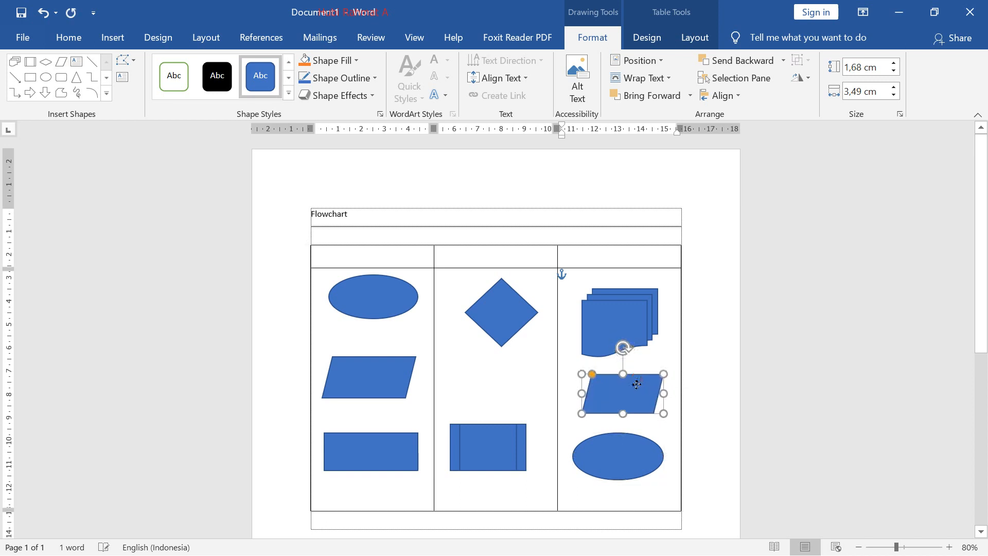
- Select all eight flowchart shapes and apply the theme style with a black outline and white fill
{"action": "left_click", "coordinate": [390, 306]}
{"action": "left_click", "coordinate": [382, 381], "text": "shift"}
{"action": "left_click", "coordinate": [370, 449], "text": "shift"}
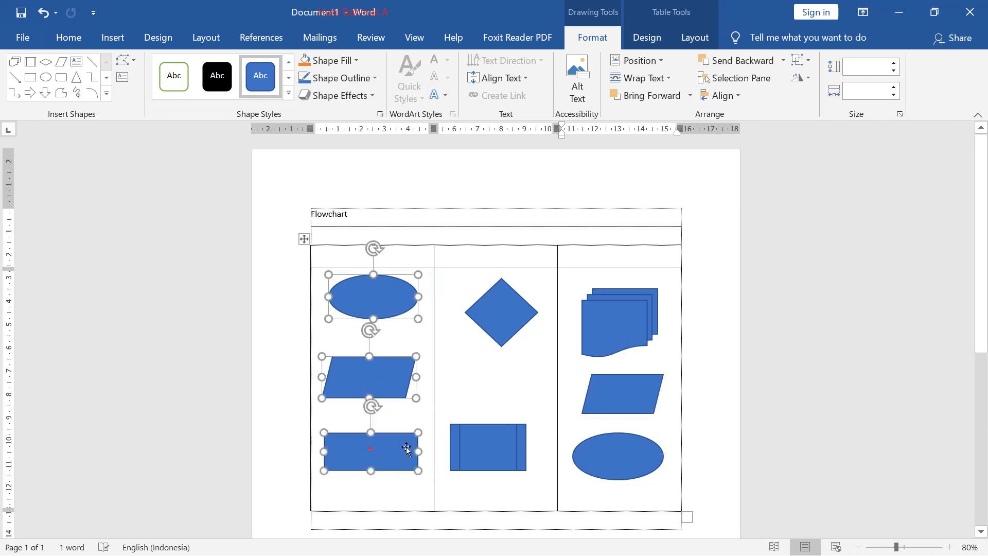
{"action": "left_click", "coordinate": [496, 452], "text": "shift"}
{"action": "left_click", "coordinate": [507, 321], "text": "shift"}
{"action": "left_click", "coordinate": [638, 322], "text": "shift"}
{"action": "left_click", "coordinate": [633, 401], "text": "shift"}
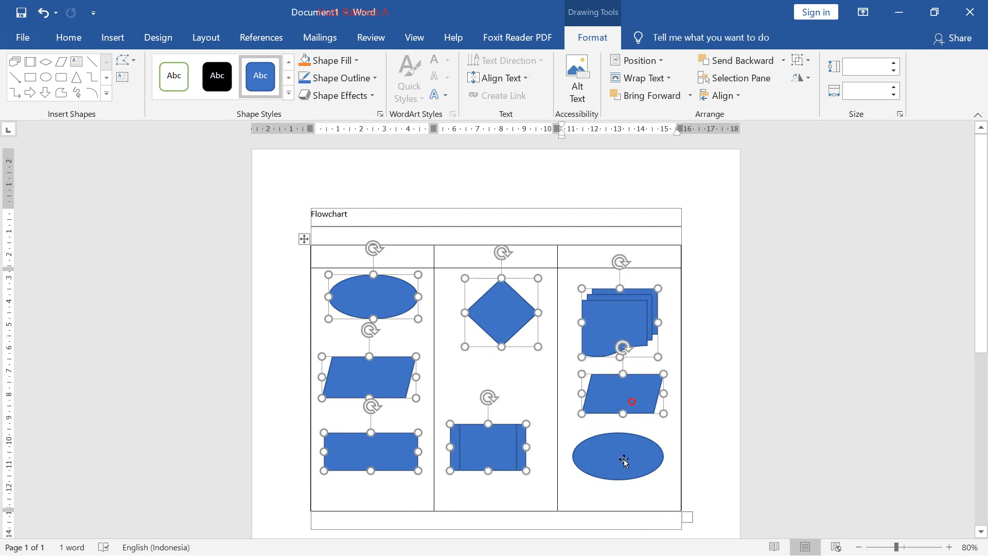
{"action": "left_click", "coordinate": [625, 462], "text": "shift"}
{"action": "left_click", "coordinate": [288, 94]}
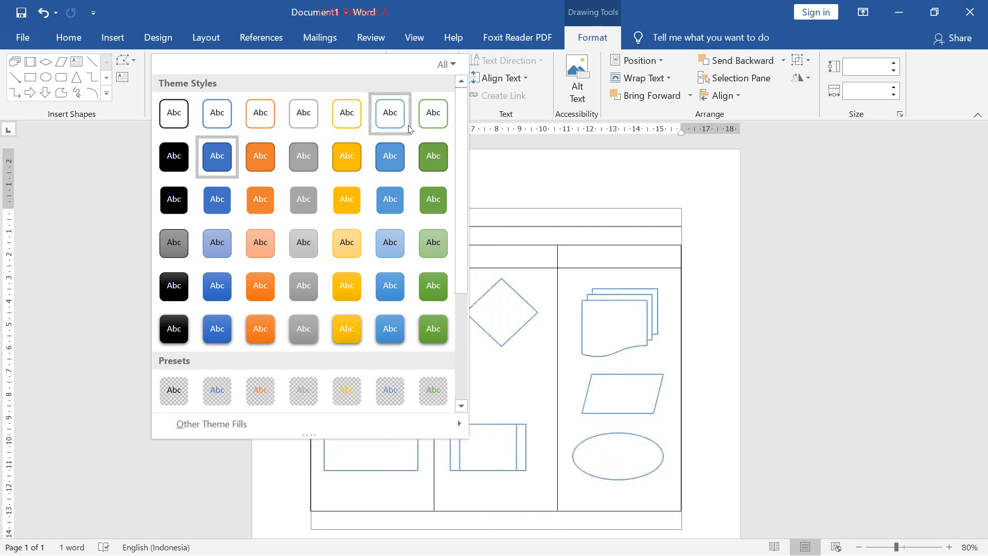
{"action": "left_click", "coordinate": [177, 121]}
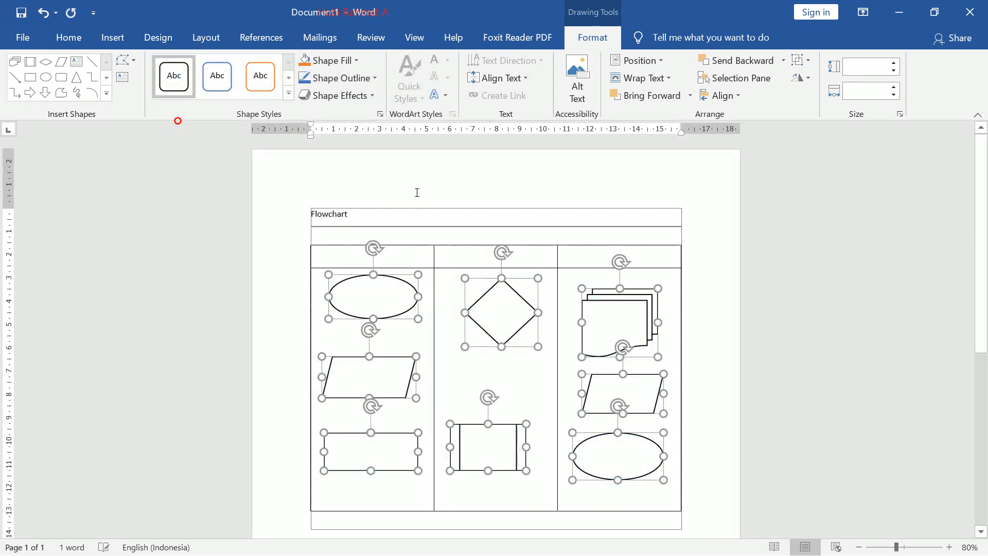
{"action": "left_click", "coordinate": [466, 254]}
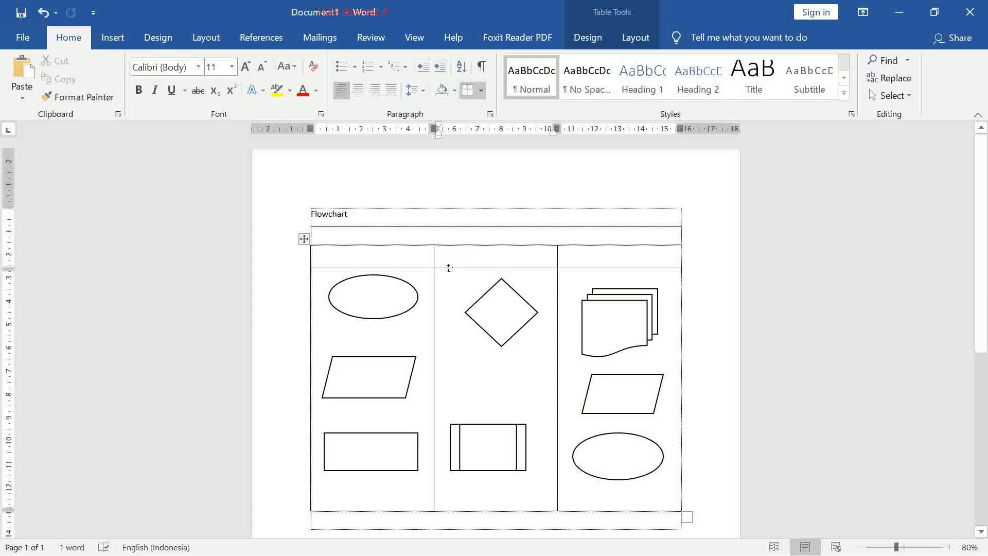
- Add the text "Start" to the first column's oval and "Input" to the parallelogram below it
{"action": "left_click", "coordinate": [379, 297]}
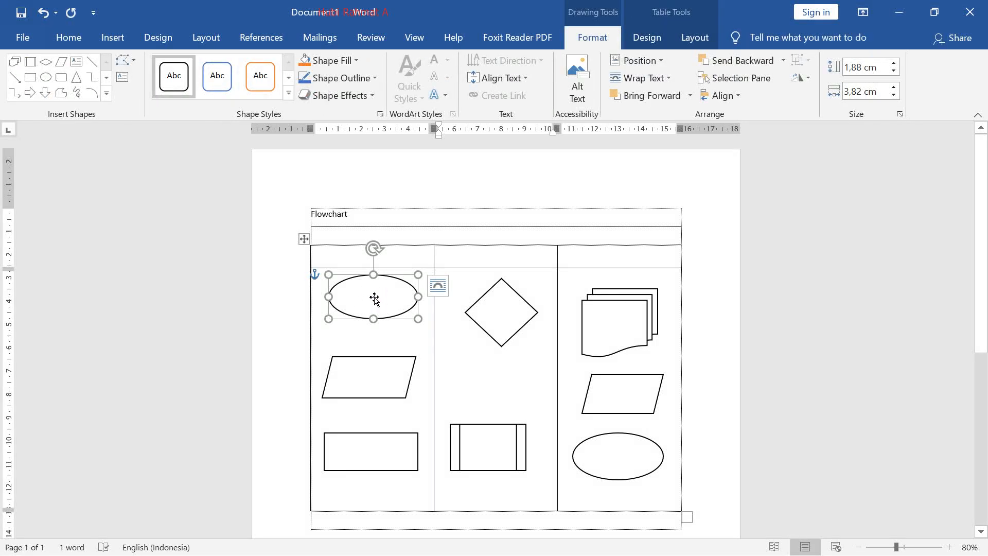
{"action": "right_click", "coordinate": [384, 296]}
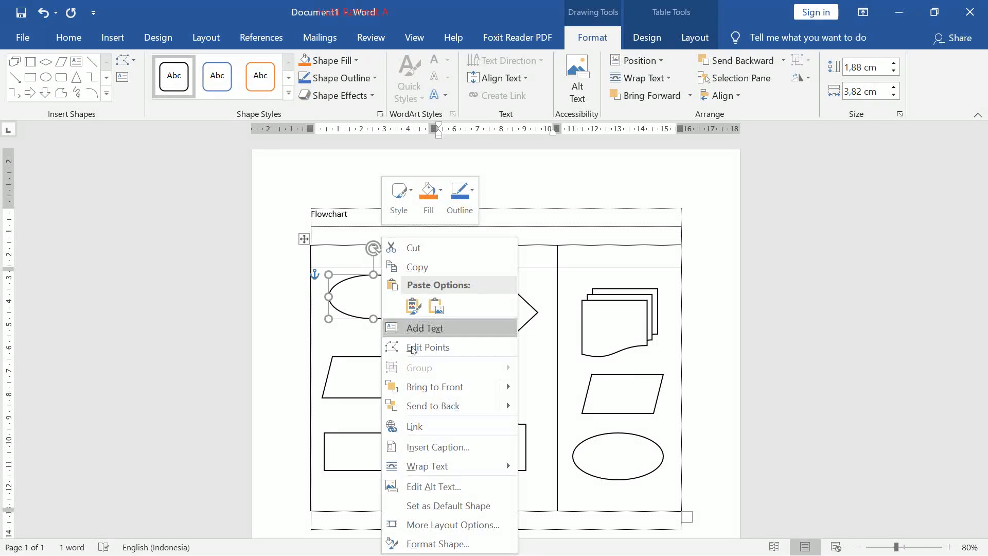
{"action": "left_click", "coordinate": [423, 329]}
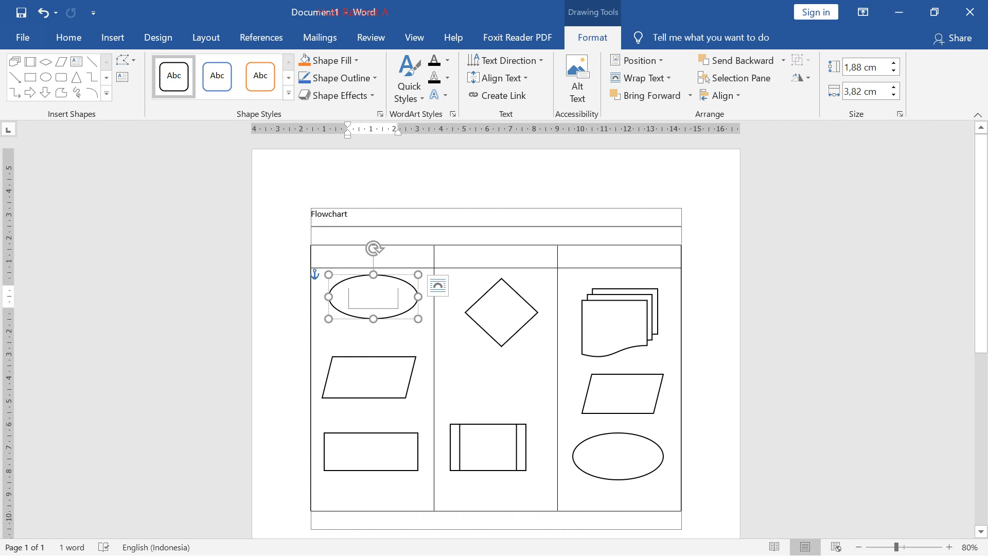
{"action": "type", "text": "Start"}
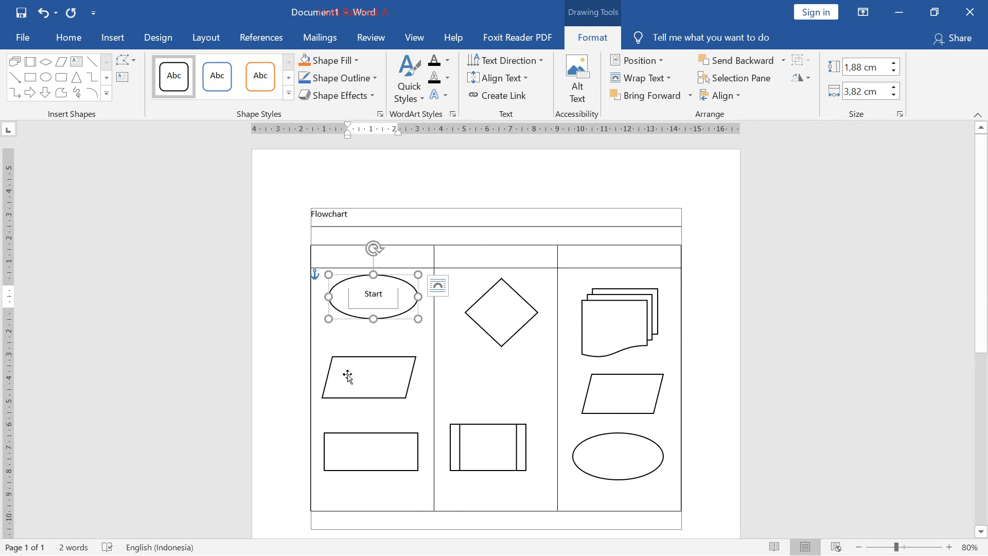
{"action": "left_click", "coordinate": [372, 377]}
{"action": "left_click", "coordinate": [427, 147]}
{"action": "type", "text": "Input"}
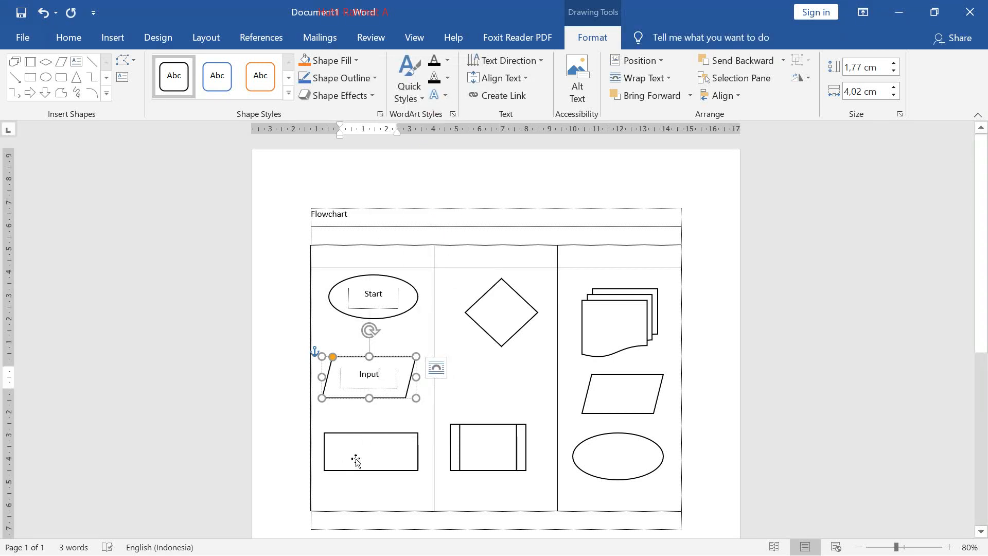
- Add the text "Proses Tf" to the rectangle at the bottom of the first column
{"action": "left_click", "coordinate": [355, 460]}
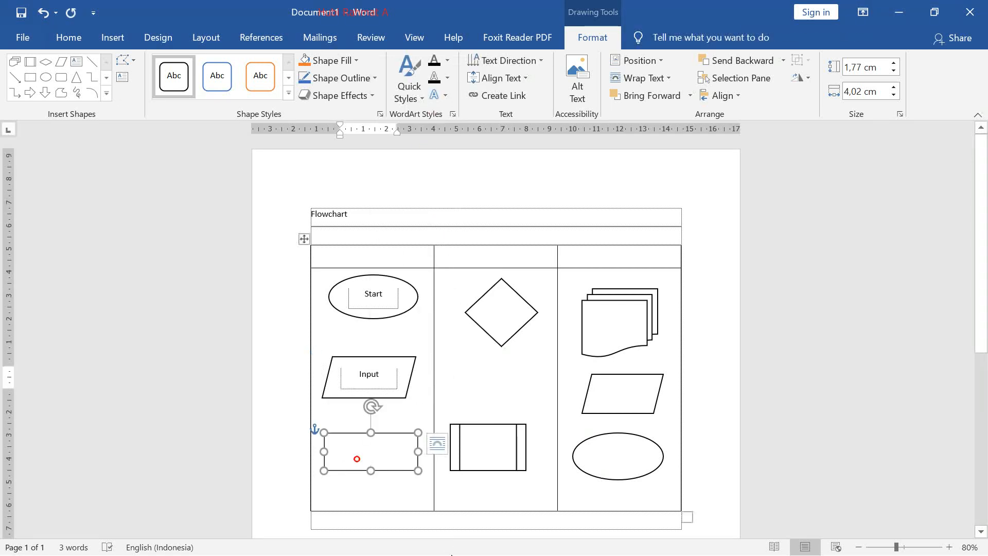
{"action": "right_click", "coordinate": [371, 441]}
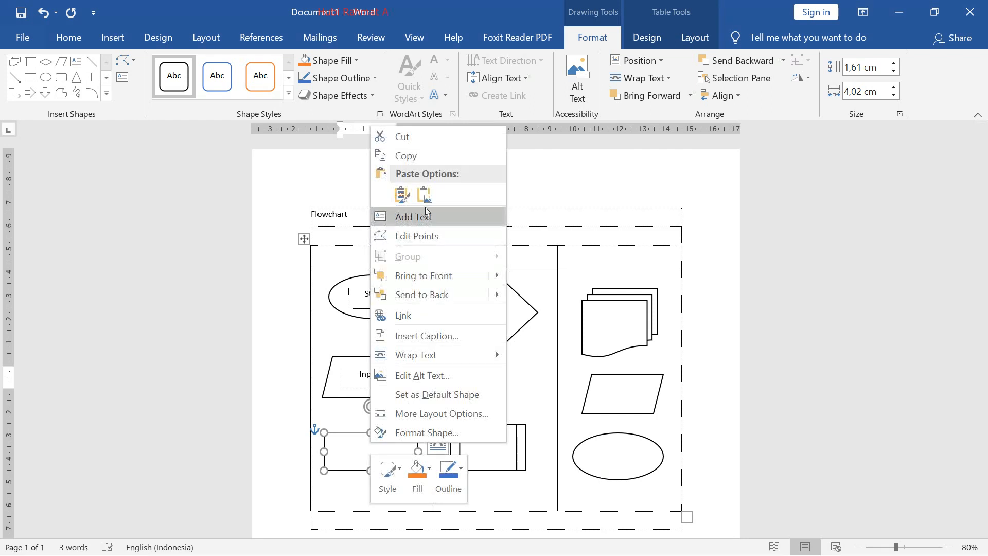
{"action": "left_click", "coordinate": [423, 218]}
{"action": "type", "text": "Pro"}
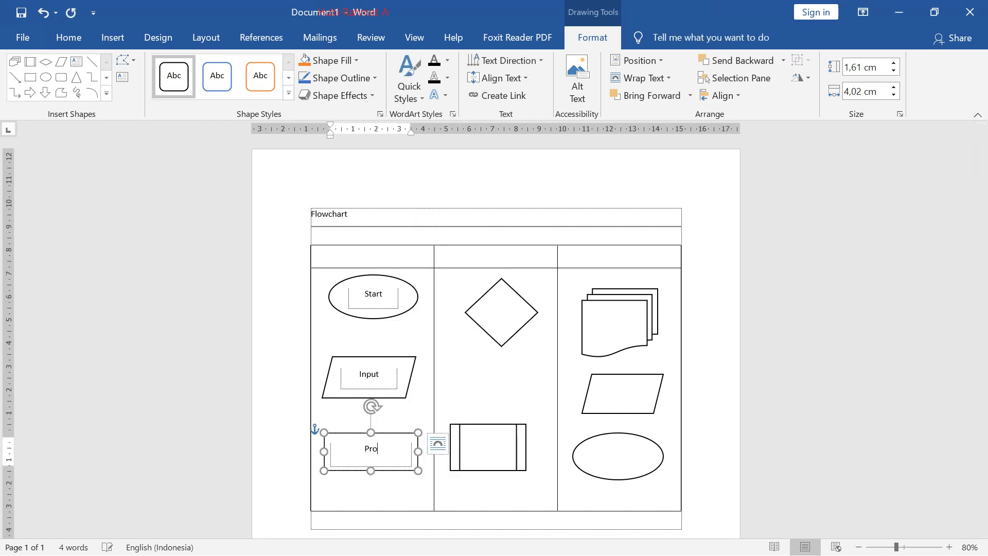
{"action": "type", "text": "ses Tf"}
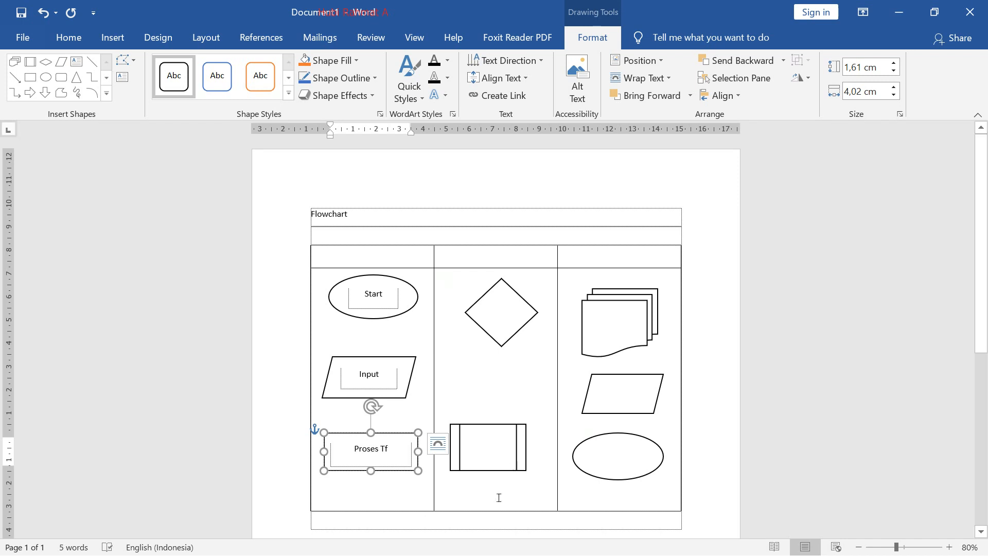
- Check the labels in the example PDF in Foxit Reader and, back in Word, add the text "Data Valid" to the diamond
{"action": "key", "text": "super"}
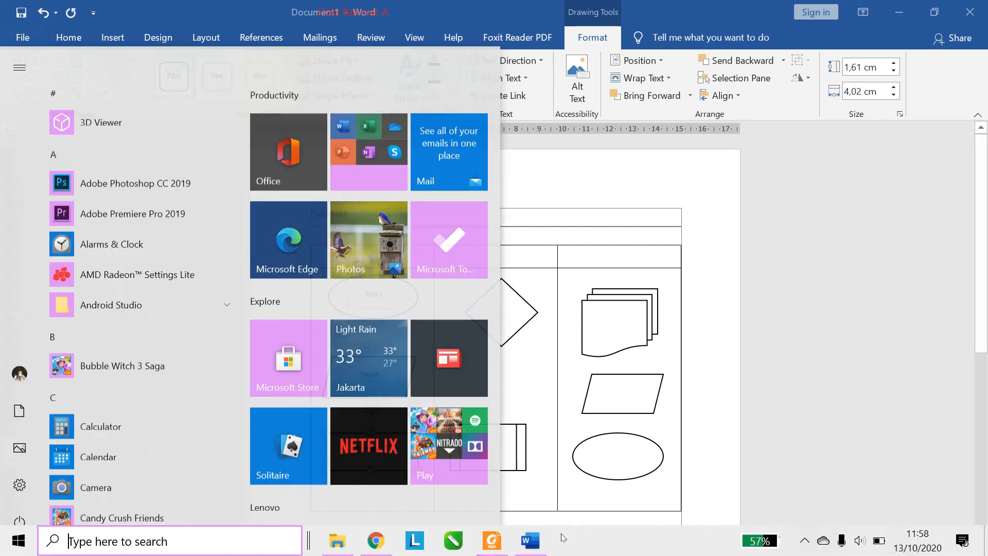
{"action": "left_click", "coordinate": [493, 553]}
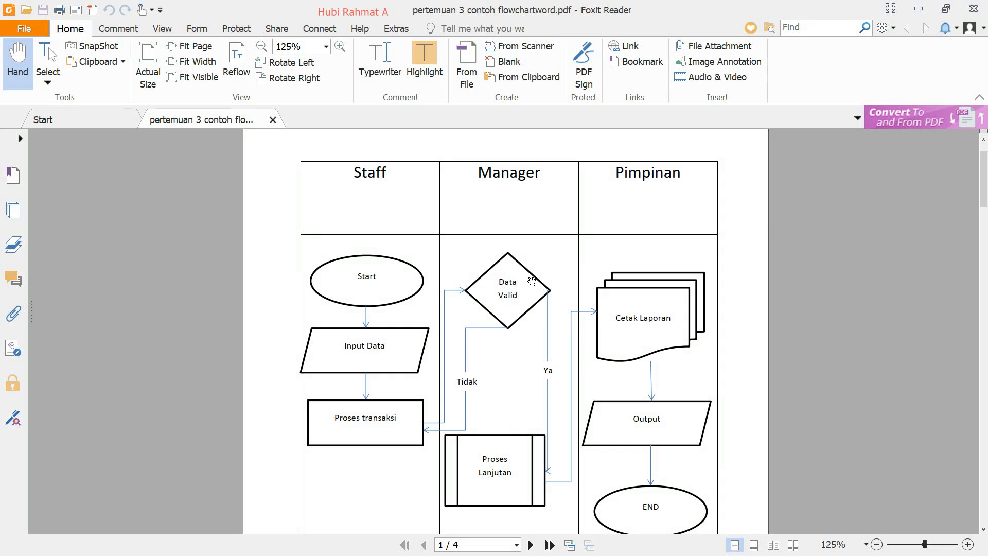
{"action": "left_click", "coordinate": [918, 8]}
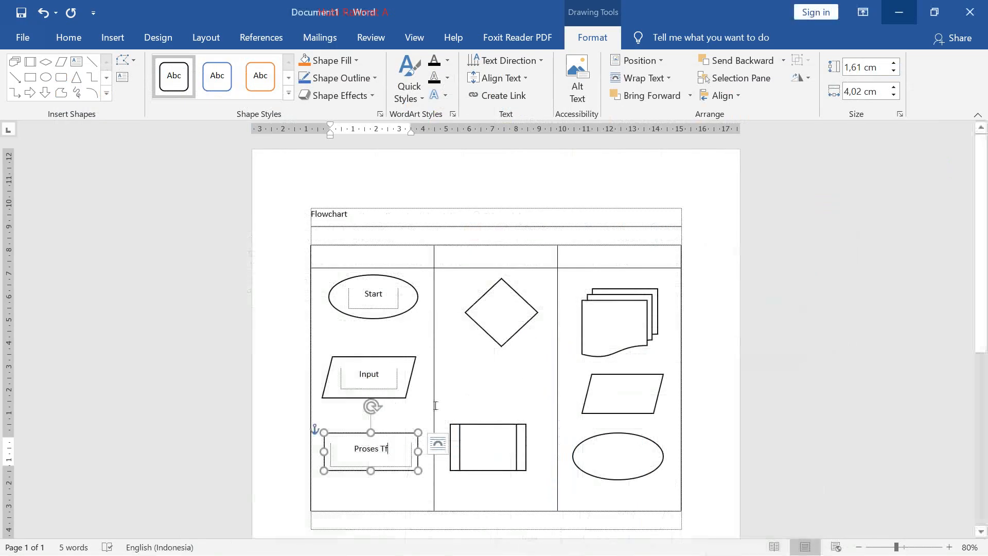
{"action": "right_click", "coordinate": [503, 324]}
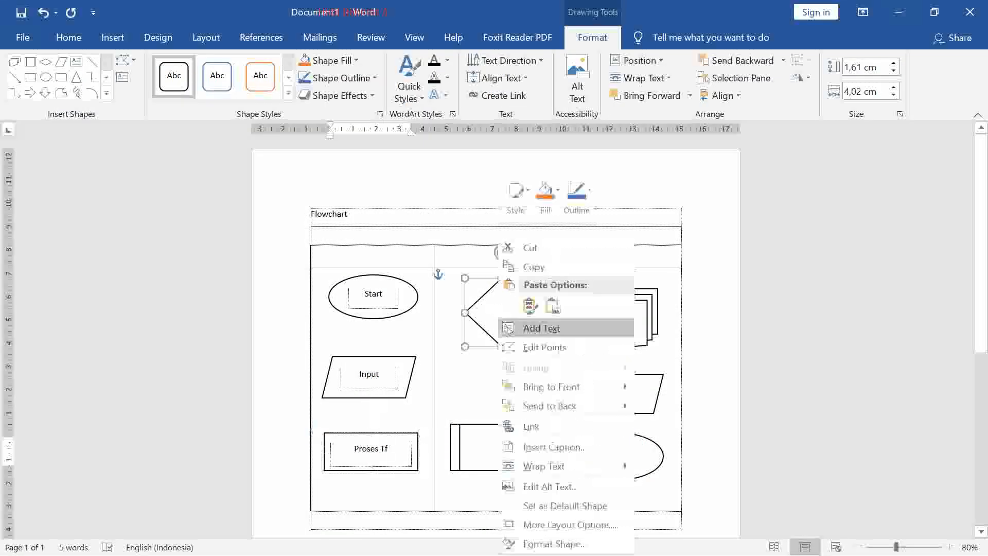
{"action": "left_click", "coordinate": [537, 331]}
{"action": "type", "text": "Data Valid"}
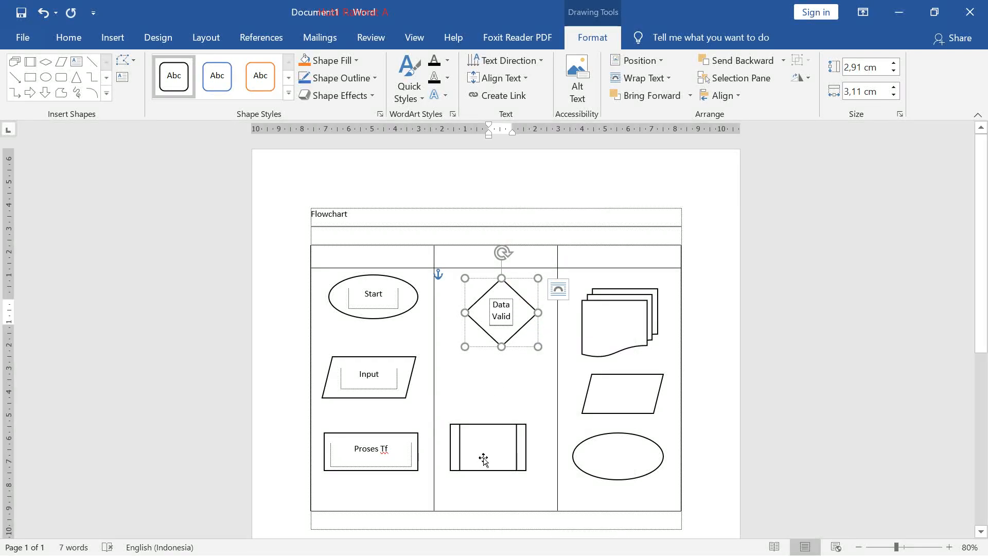
- Add the text "Proses Lanjutan" to the predefined process shape at the bottom of the middle column
{"action": "left_click", "coordinate": [483, 462]}
{"action": "right_click", "coordinate": [483, 462]}
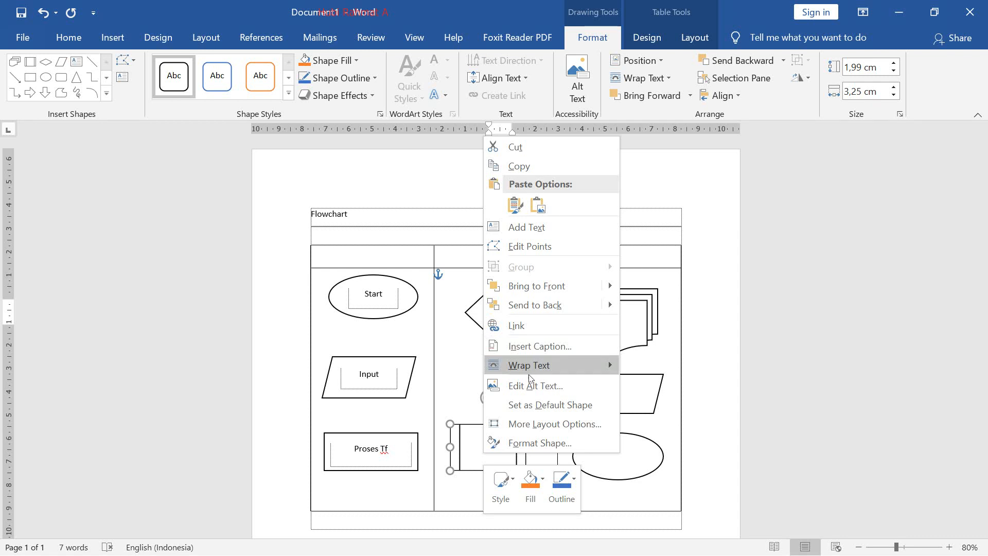
{"action": "left_click", "coordinate": [526, 227]}
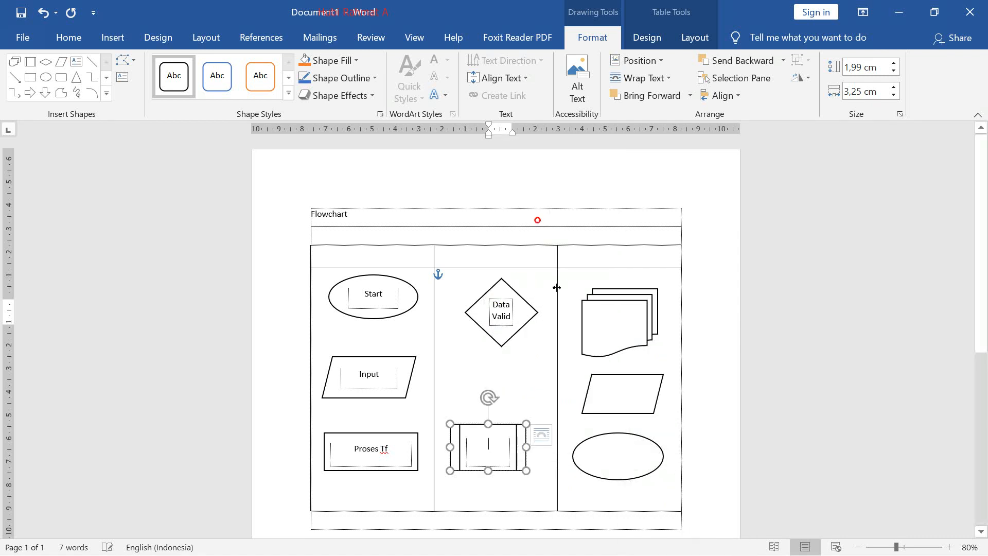
{"action": "type", "text": "Proses Lanjutan"}
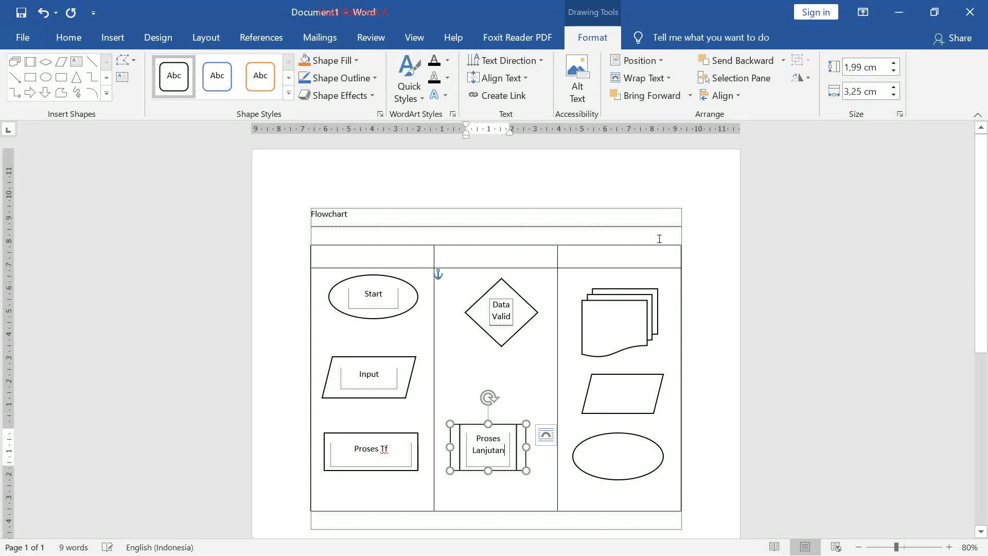
- Add the text "Laporan" to the multidocument shape at the top of the third column
{"action": "right_click", "coordinate": [611, 327]}
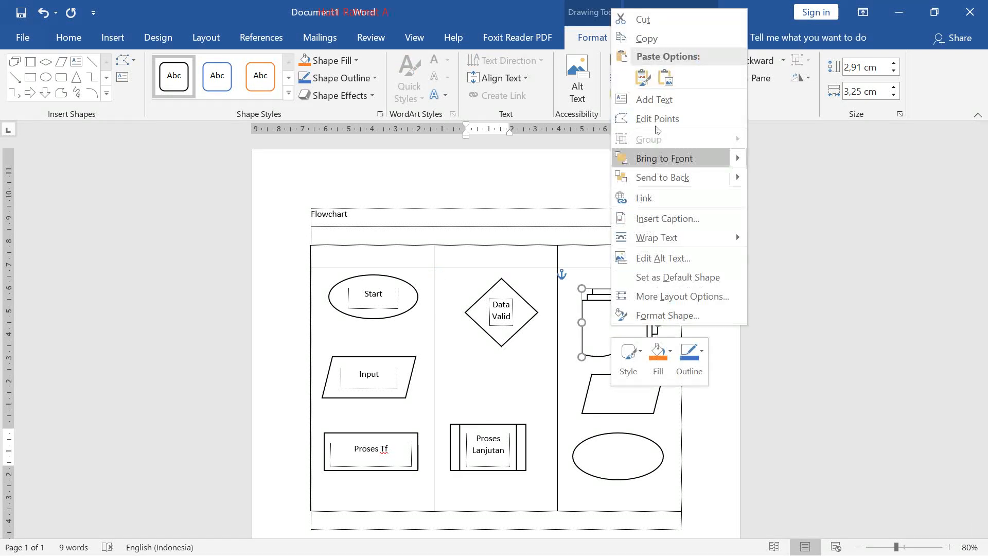
{"action": "left_click", "coordinate": [653, 100]}
{"action": "type", "text": "Lap"}
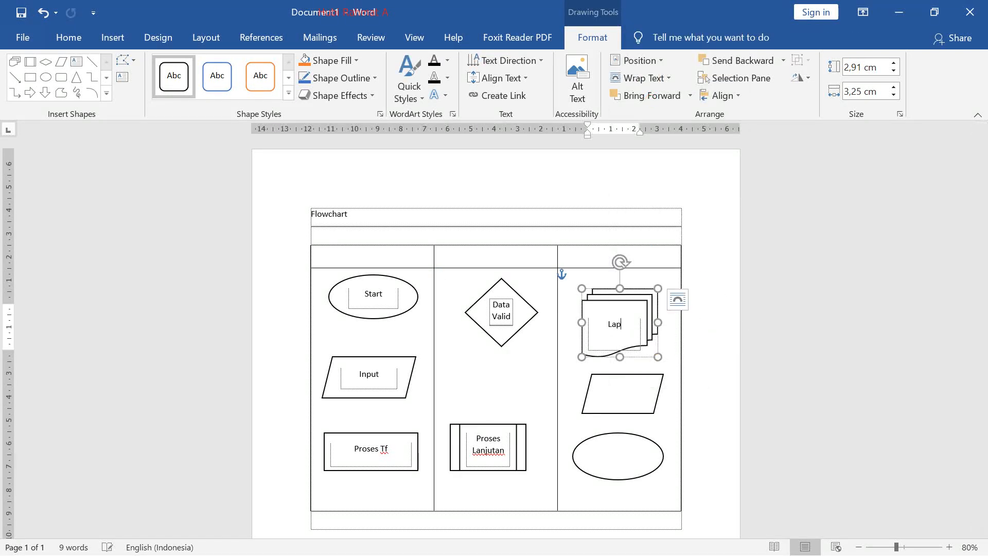
{"action": "left_click", "coordinate": [619, 387]}
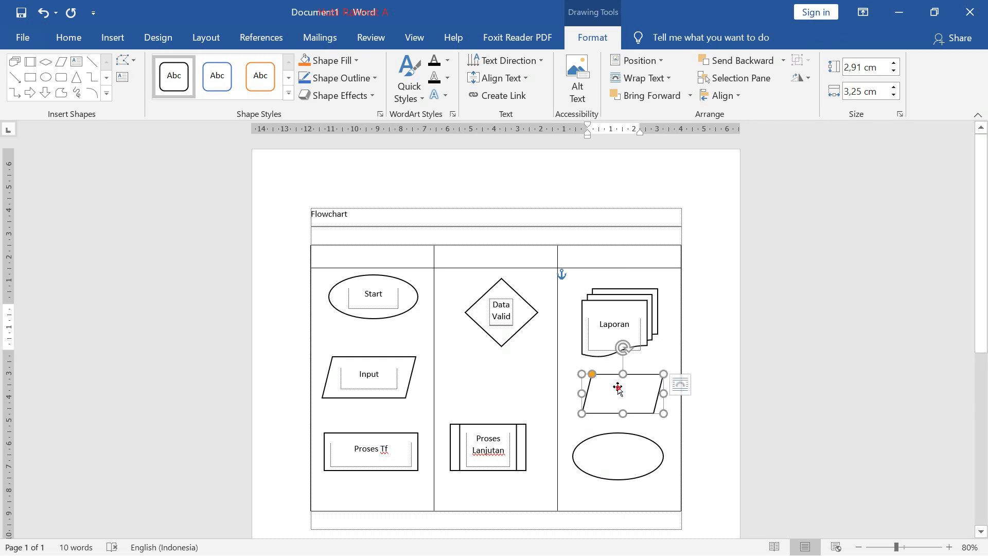
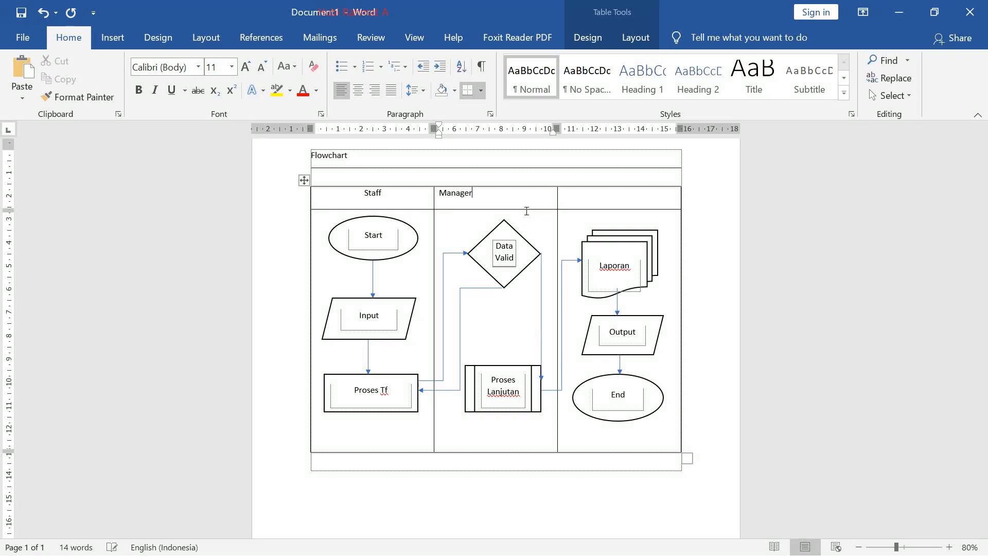
- Enter "Pimpinan" as the third column's header and format all three headers as centred, bold, 14 pt text
{"action": "left_click", "coordinate": [596, 196]}
{"action": "type", "text": "Pimpinan"}
{"action": "left_click_drag", "start_coordinate": [626, 197], "coordinate": [365, 201]}
{"action": "left_click", "coordinate": [359, 95]}
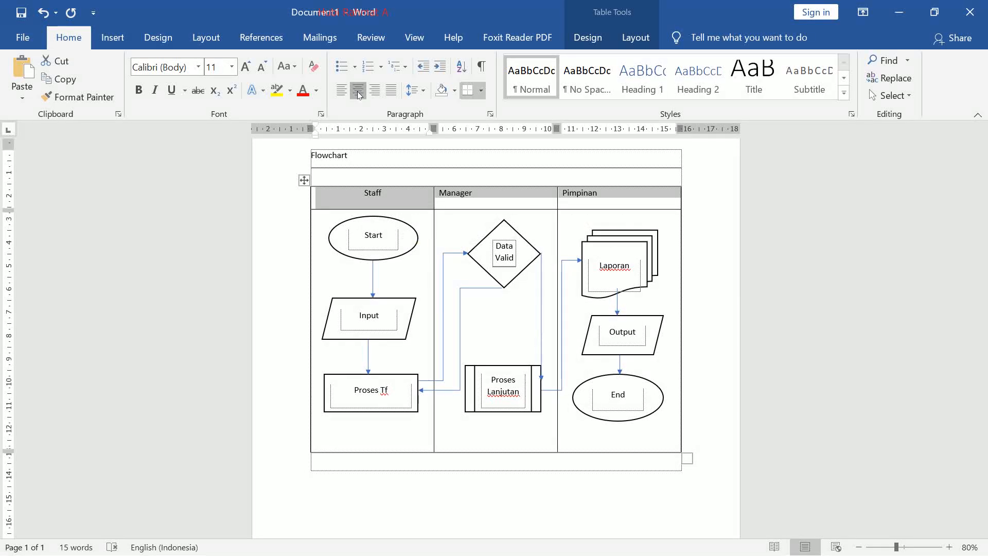
{"action": "left_click", "coordinate": [137, 90]}
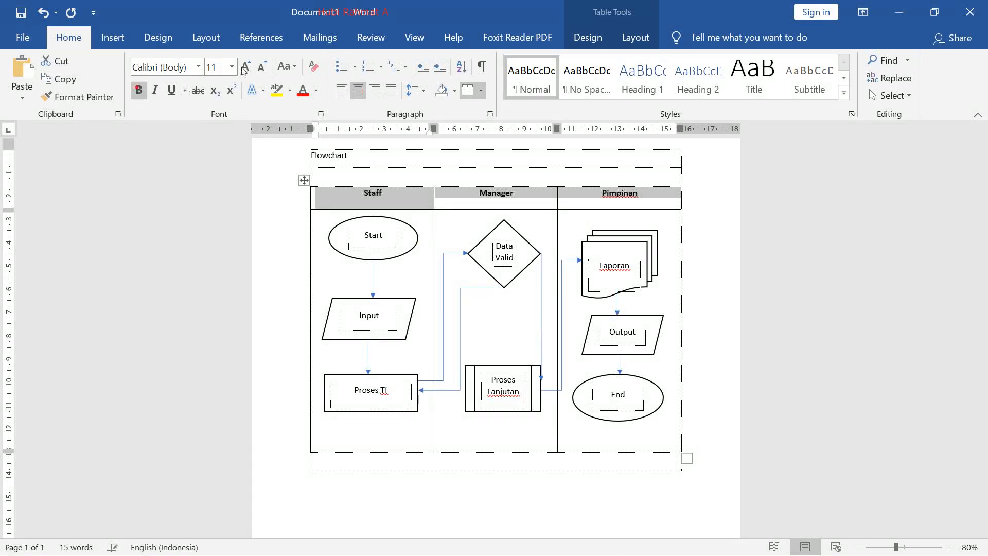
{"action": "left_click", "coordinate": [248, 67]}
{"action": "left_click", "coordinate": [248, 67]}
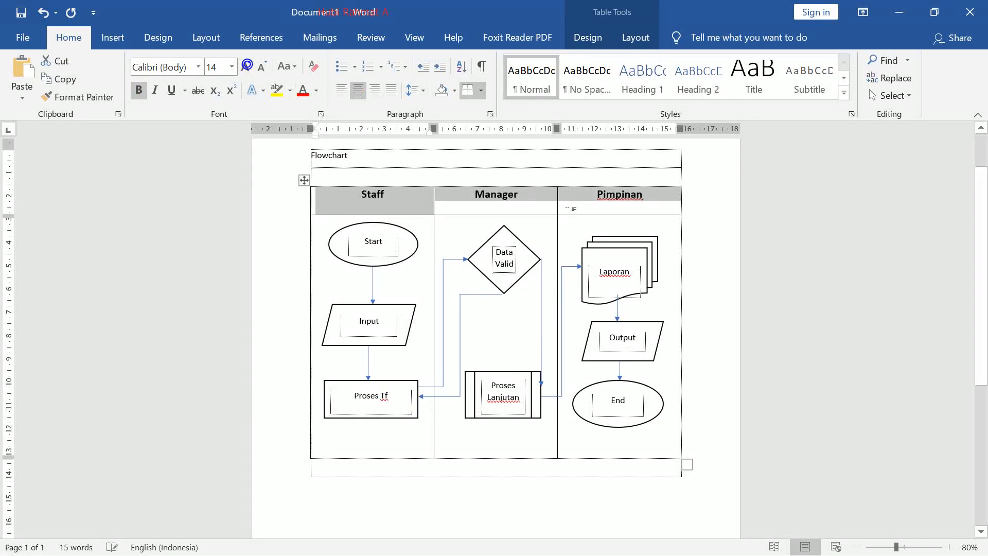
{"action": "left_click", "coordinate": [538, 208]}
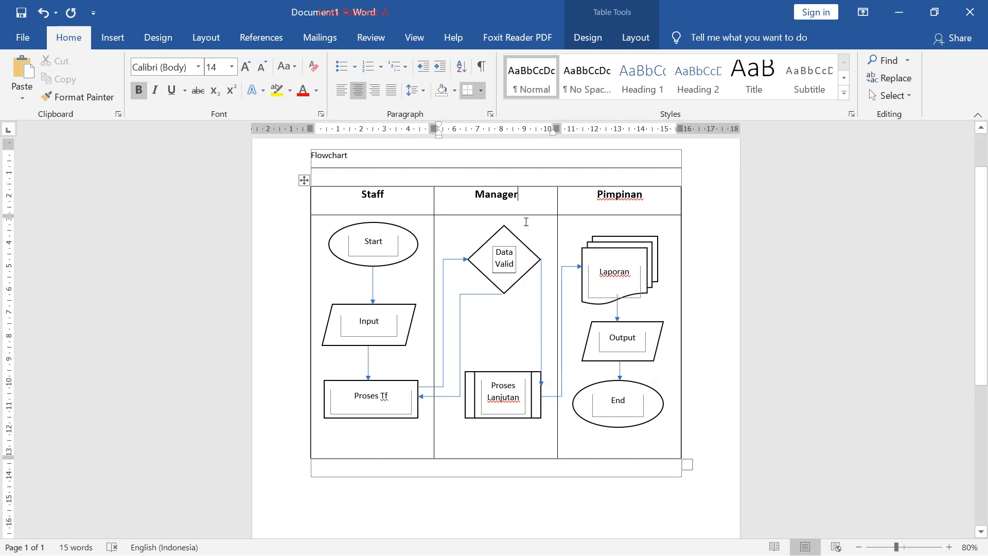
- Add blank paragraphs below the flowchart table until the text runs onto a second page
{"action": "scroll", "coordinate": [586, 279], "scroll_direction": "down", "scroll_amount": 2}
{"action": "scroll", "coordinate": [556, 309], "scroll_direction": "up", "scroll_amount": 2}
{"action": "scroll", "coordinate": [552, 253], "scroll_direction": "up", "scroll_amount": 1}
{"action": "scroll", "coordinate": [552, 253], "scroll_direction": "down", "scroll_amount": 3}
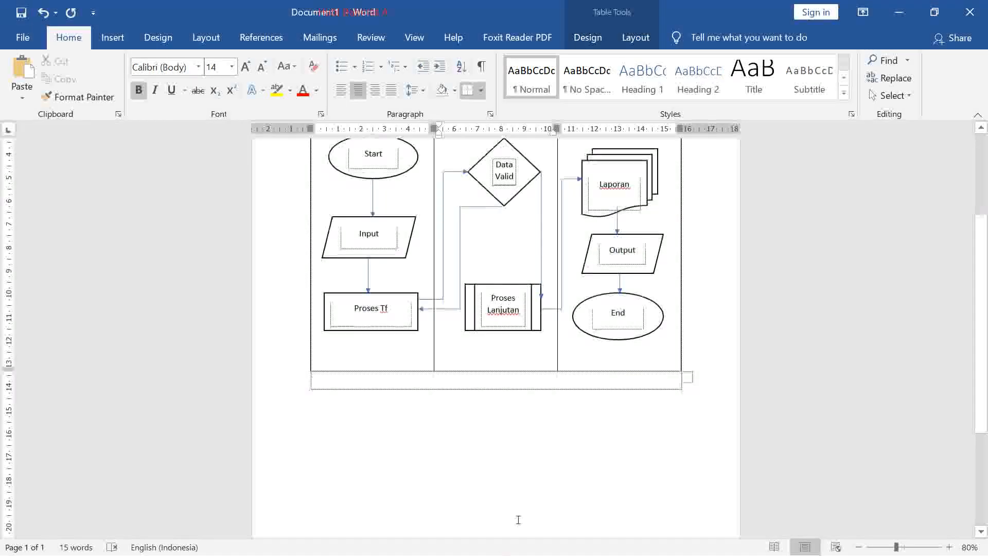
{"action": "left_click", "coordinate": [475, 385]}
{"action": "key", "text": "Return"}
{"action": "key", "text": "Return"}
{"action": "key", "text": "Return"}
{"action": "key", "text": "Return"}
{"action": "key", "text": "Return"}
{"action": "key", "text": "Return"}
{"action": "key", "text": "Return"}
{"action": "key", "text": "Return"}
{"action": "key", "text": "Return"}
{"action": "key", "text": "Return"}
{"action": "key", "text": "Return"}
{"action": "key", "text": "Return"}
{"action": "key", "text": "Return"}
{"action": "key", "text": "Return"}
{"action": "key", "text": "Return"}
{"action": "key", "text": "Return"}
{"action": "key", "text": "Return"}
{"action": "key", "text": "Return"}
{"action": "key", "text": "Return"}
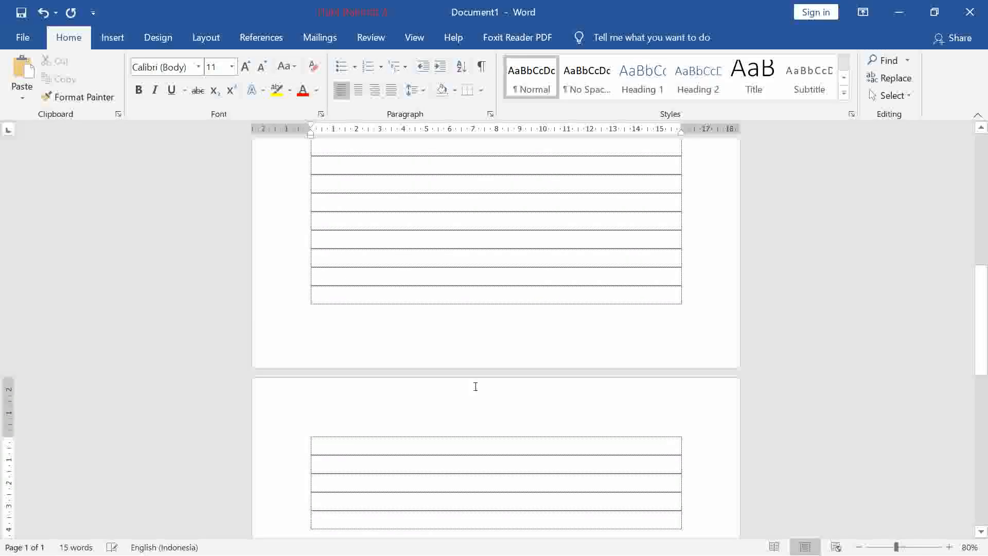
{"action": "key", "text": "BackSpace"}
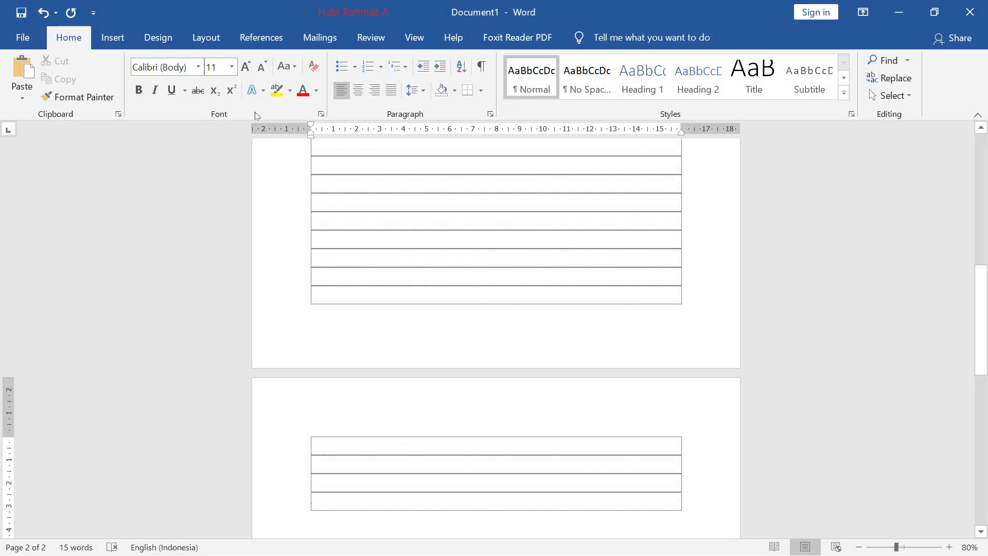
- Enter the label "Chart" on the second line of the second page
{"action": "left_click", "coordinate": [114, 35]}
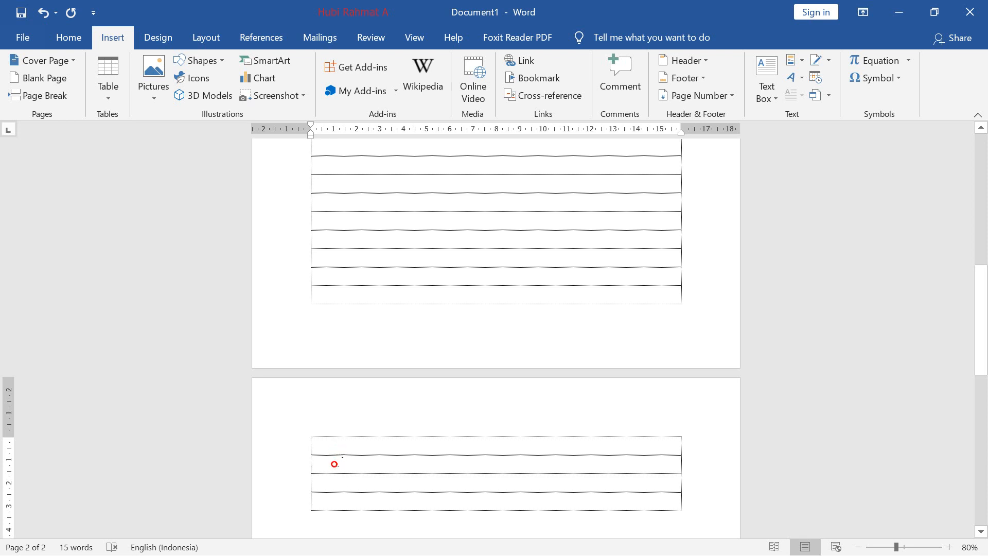
{"action": "left_click", "coordinate": [334, 464]}
{"action": "type", "text": "Chart"}
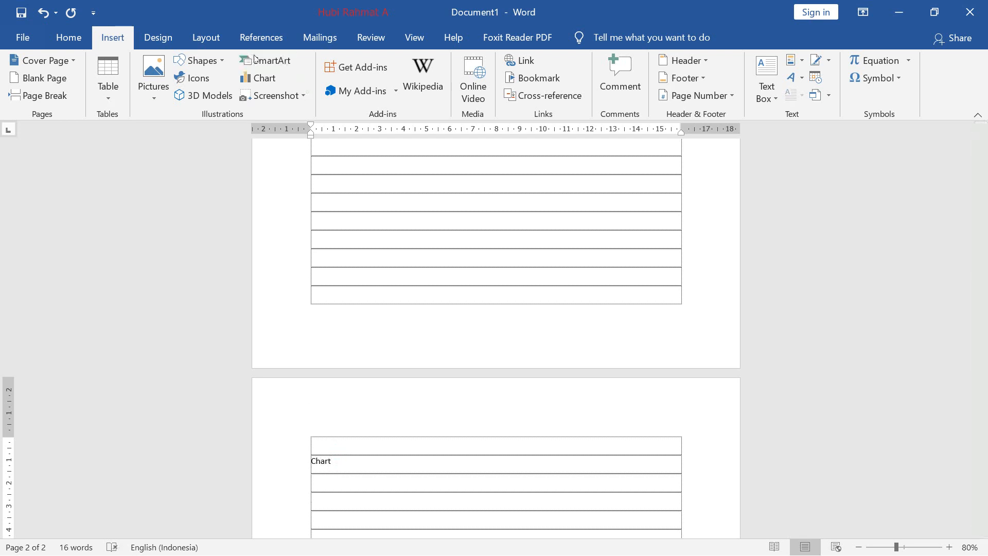
- Insert a standard pie chart below the "Chart" label
{"action": "left_click", "coordinate": [270, 82]}
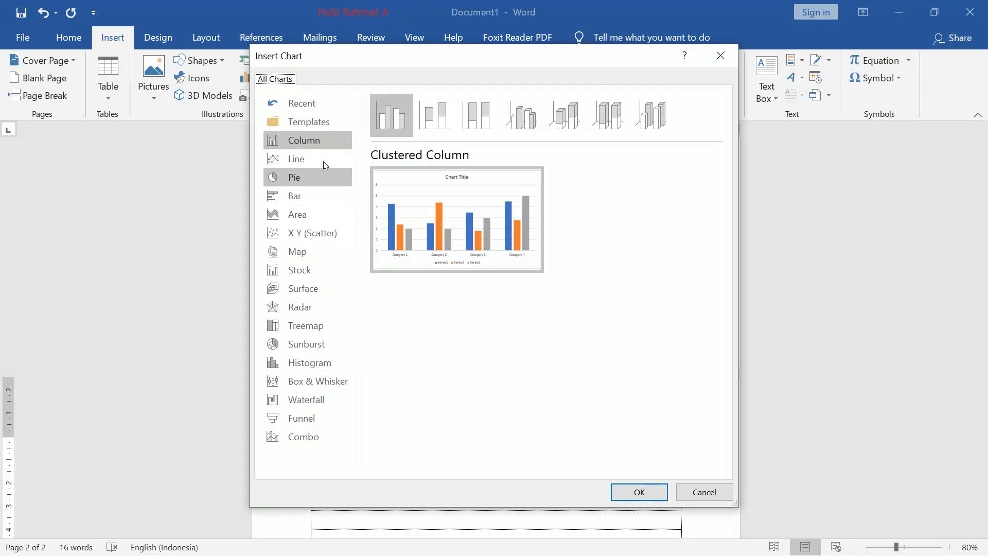
{"action": "left_click", "coordinate": [298, 176]}
{"action": "mouse_move", "coordinate": [512, 201]}
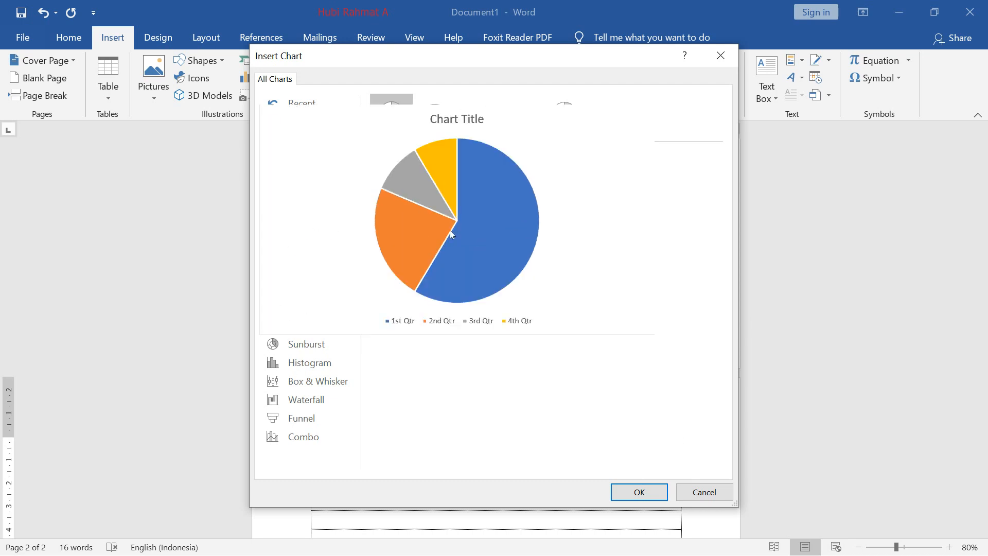
{"action": "left_click", "coordinate": [639, 493]}
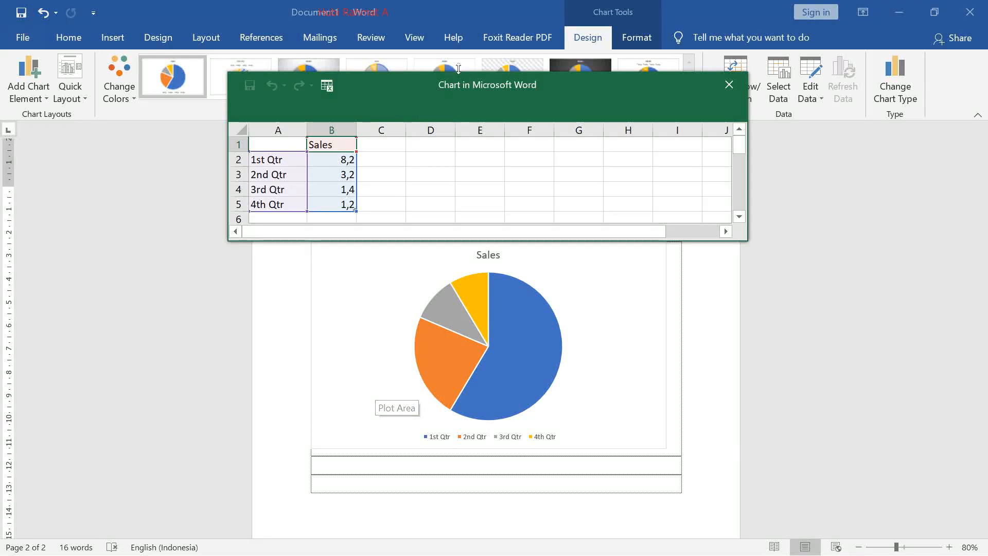
- Move the chart's data sheet clear of the label and examine its sample categories and values
{"action": "left_click_drag", "start_coordinate": [477, 92], "coordinate": [629, 151]}
{"action": "left_click", "coordinate": [447, 229]}
{"action": "left_click", "coordinate": [463, 256]}
{"action": "left_click", "coordinate": [488, 251]}
{"action": "left_click", "coordinate": [480, 228]}
{"action": "left_click", "coordinate": [441, 238]}
{"action": "left_click", "coordinate": [432, 270]}
{"action": "left_click", "coordinate": [479, 265]}
{"action": "left_click", "coordinate": [486, 221]}
{"action": "left_click", "coordinate": [440, 241]}
{"action": "left_click", "coordinate": [444, 268]}
{"action": "left_click", "coordinate": [490, 251]}
{"action": "left_click", "coordinate": [494, 219]}
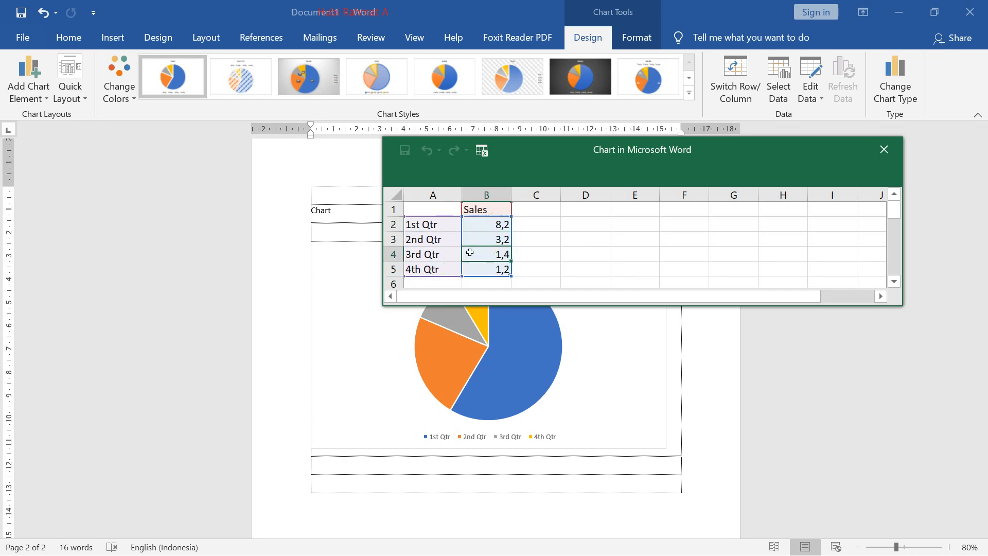
- Change the series name in cell B1 to "Data Mahasiswa Stikes" and fit column B to its contents
{"action": "left_click", "coordinate": [491, 208]}
{"action": "left_click_drag", "start_coordinate": [542, 159], "coordinate": [531, 222]}
{"action": "left_click", "coordinate": [478, 272]}
{"action": "type", "text": "Data Mahasiswa Stik"}
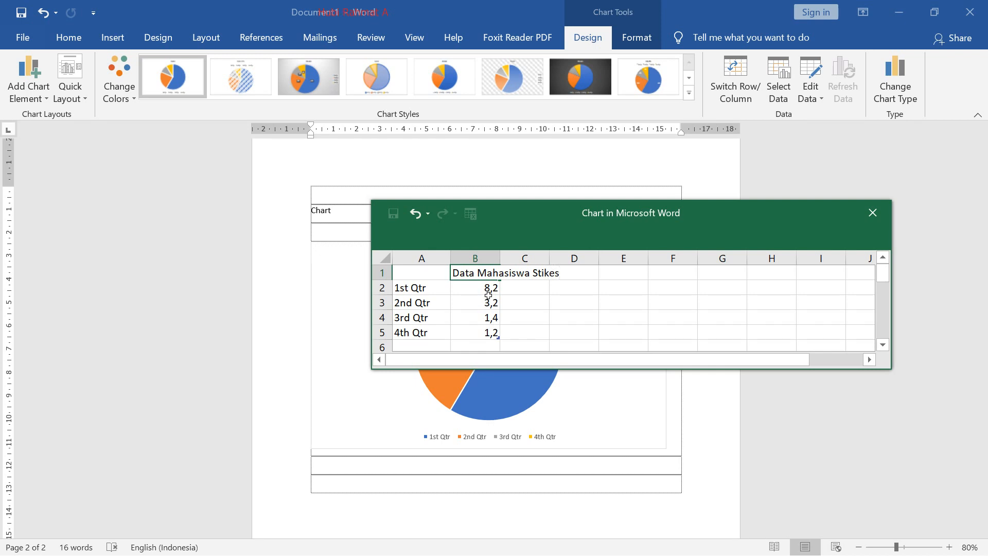
{"action": "left_click", "coordinate": [489, 296]}
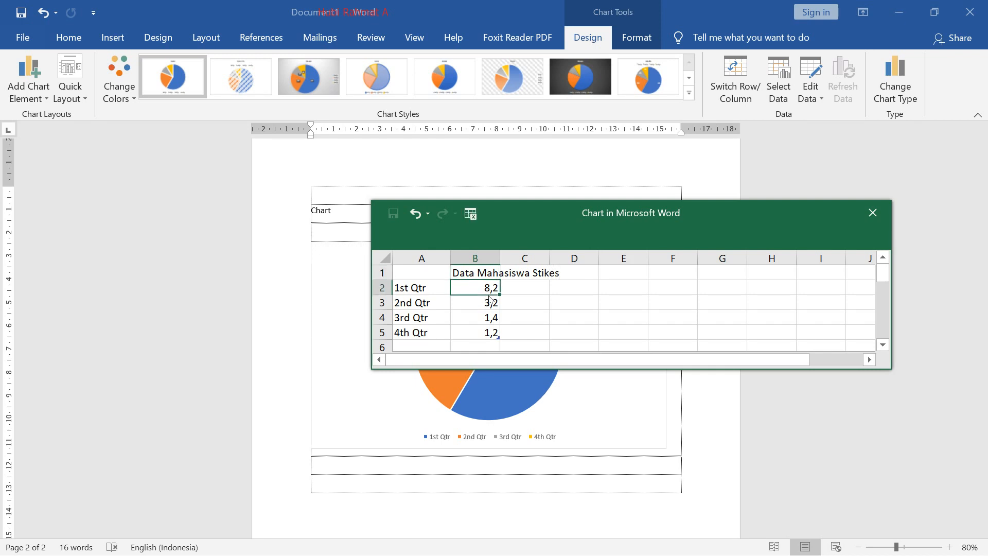
{"action": "double_click", "coordinate": [499, 259]}
{"action": "left_click", "coordinate": [604, 390]}
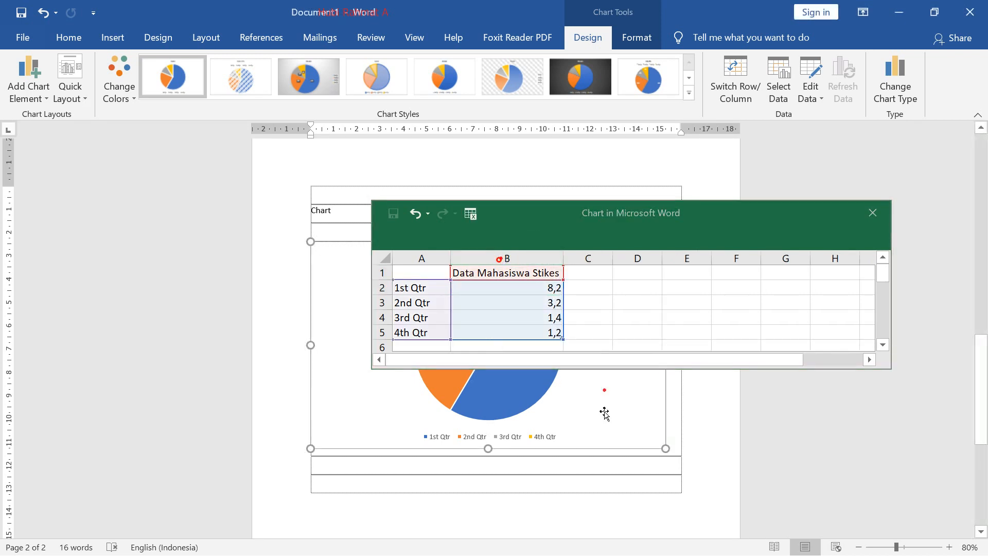
{"action": "double_click", "coordinate": [714, 209]}
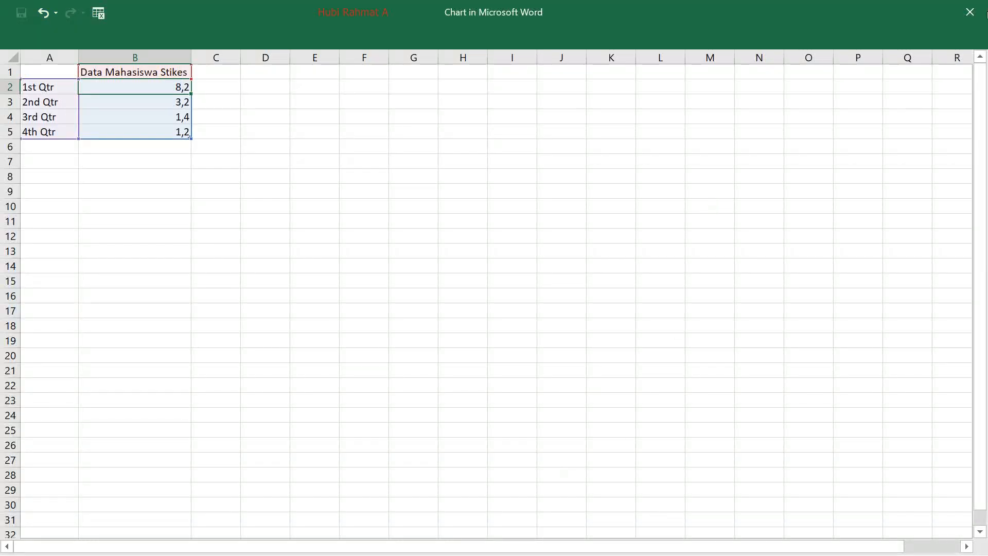
{"action": "left_click", "coordinate": [969, 12]}
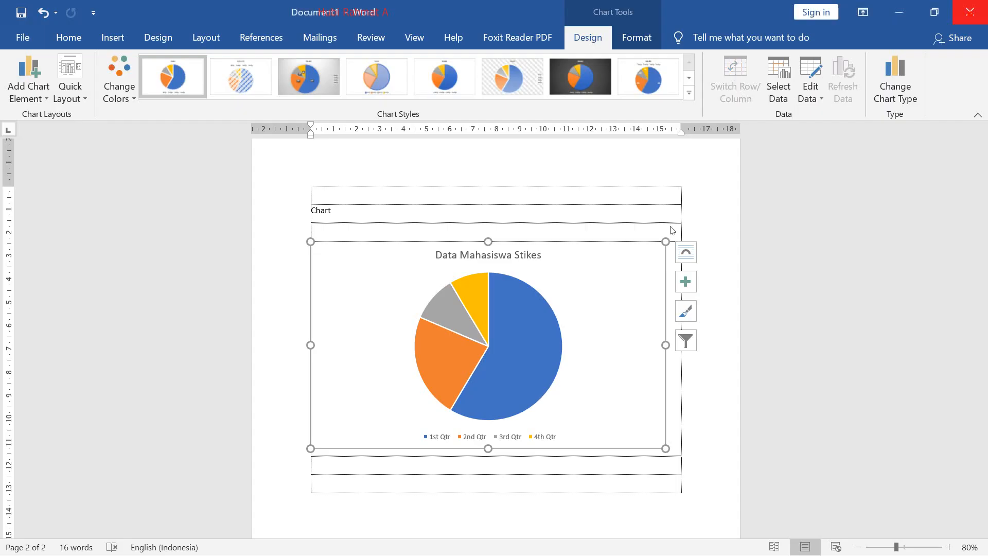
{"action": "double_click", "coordinate": [609, 296]}
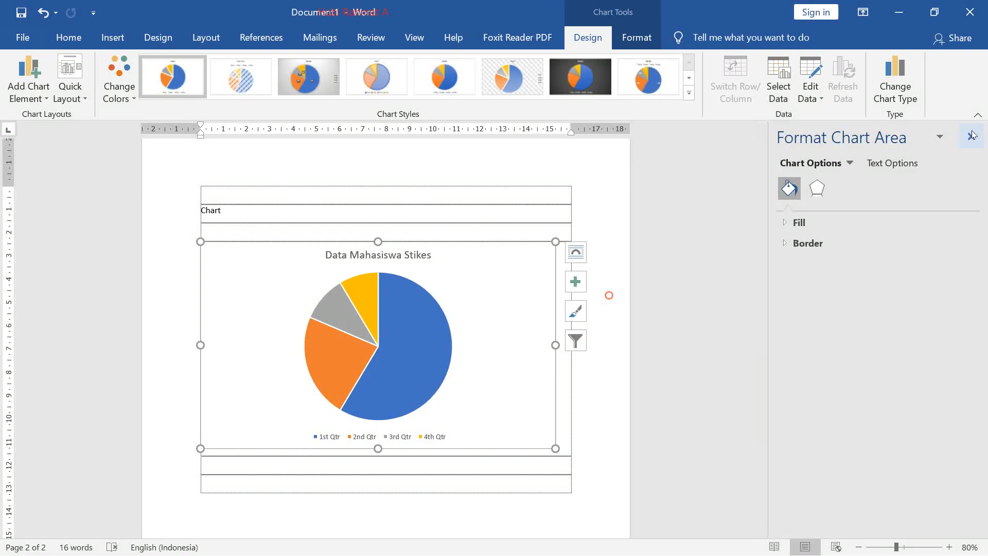
{"action": "left_click", "coordinate": [971, 138]}
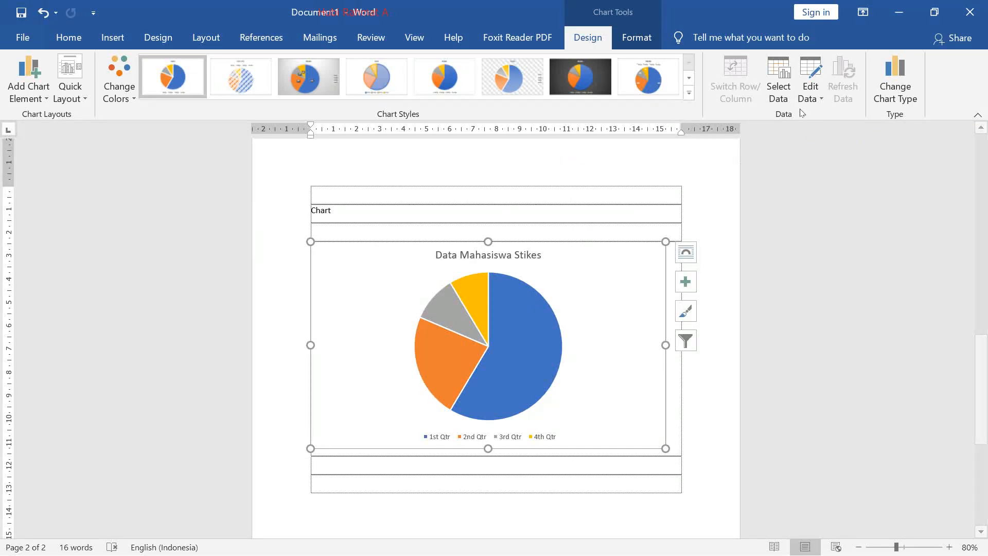
- Reopen the pie chart's data for editing and rename the first category in A2 to "D3 RMIK"
{"action": "left_click", "coordinate": [812, 72]}
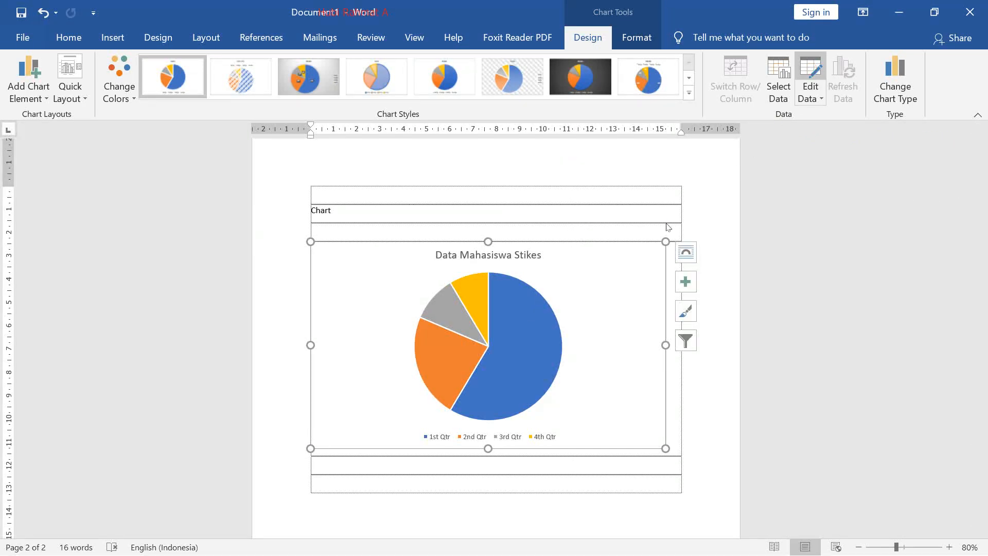
{"action": "left_click_drag", "start_coordinate": [574, 83], "coordinate": [730, 282]}
{"action": "left_click", "coordinate": [429, 350]}
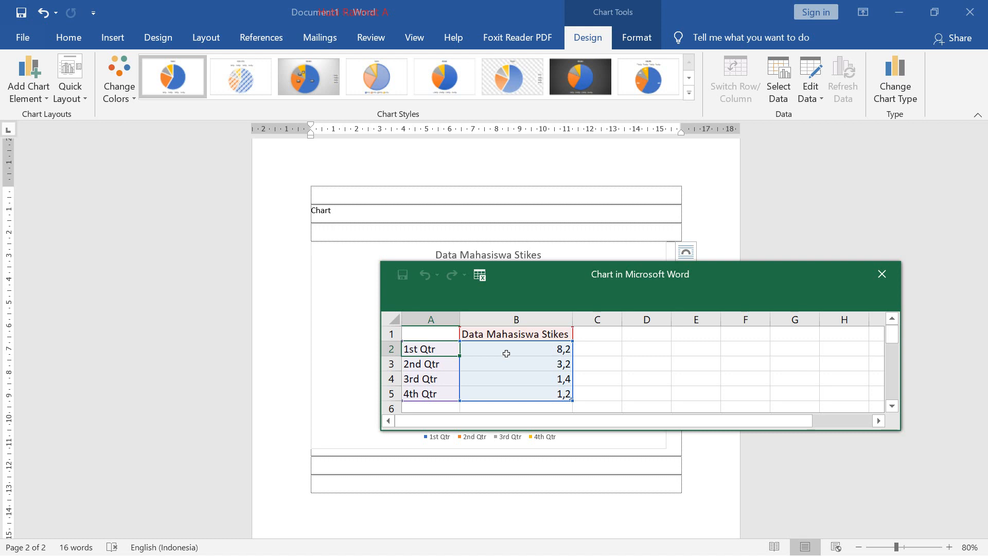
{"action": "type", "text": "S"}
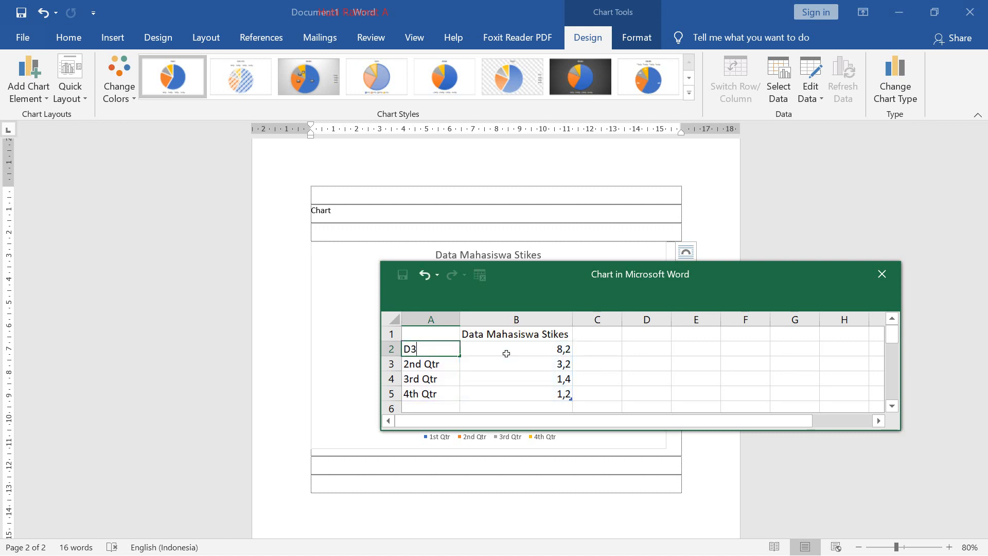
{"action": "type", "text": "3 RMIK"}
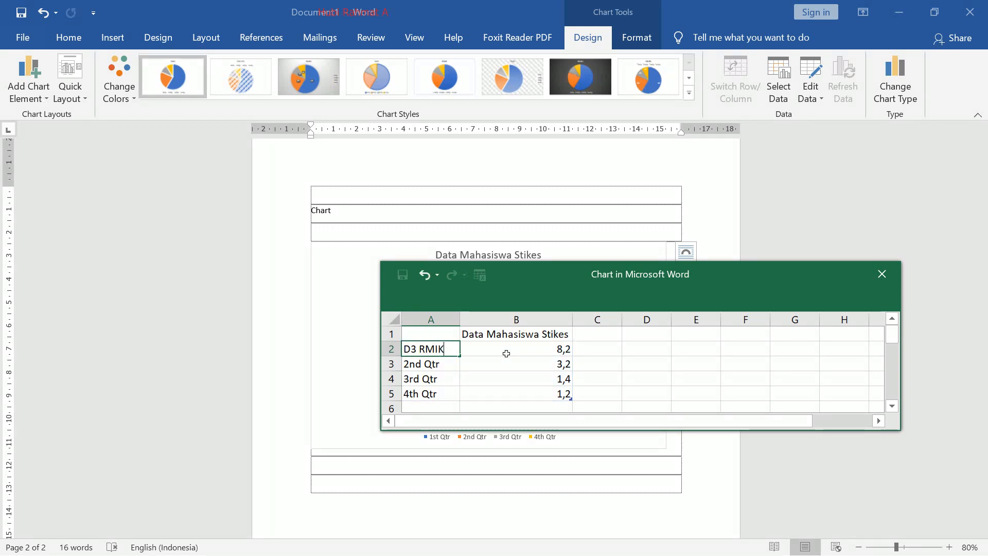
{"action": "key", "text": "Return"}
- Rename the second category to "S1 ARS" and the third to "S1 Gizi" in cells A3 and A4
{"action": "type", "text": "S1"}
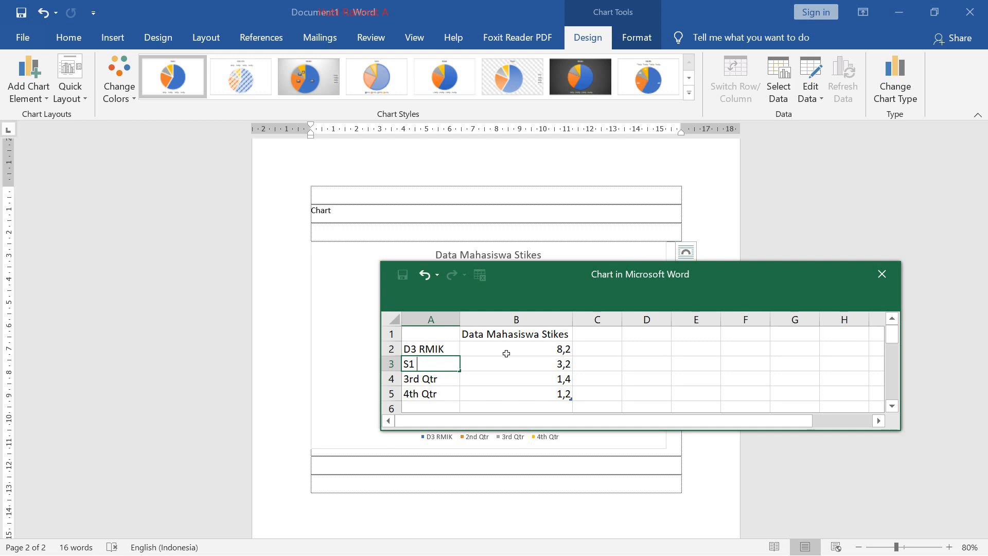
{"action": "type", "text": " ARS"}
{"action": "key", "text": "Return"}
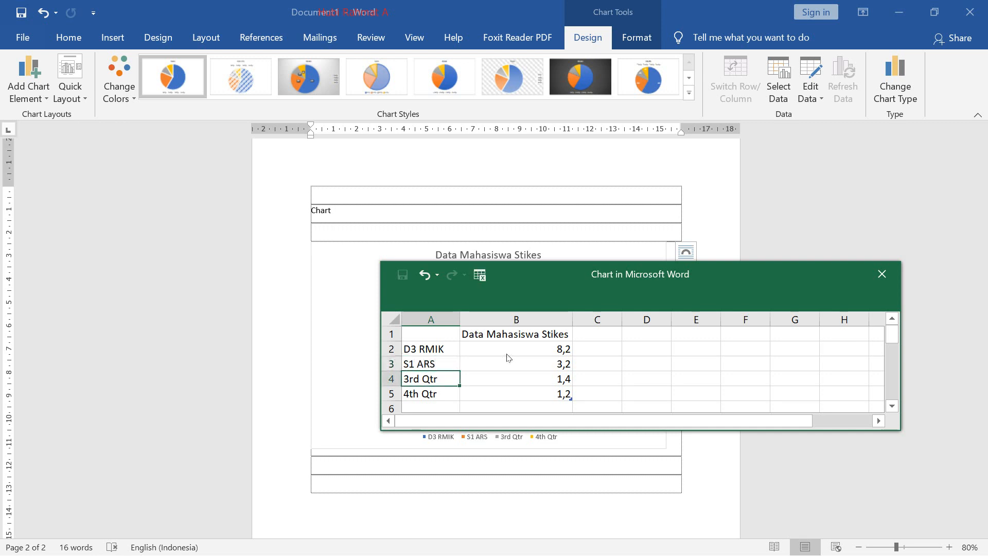
{"action": "type", "text": "S1 Gizi"}
{"action": "key", "text": "Return"}
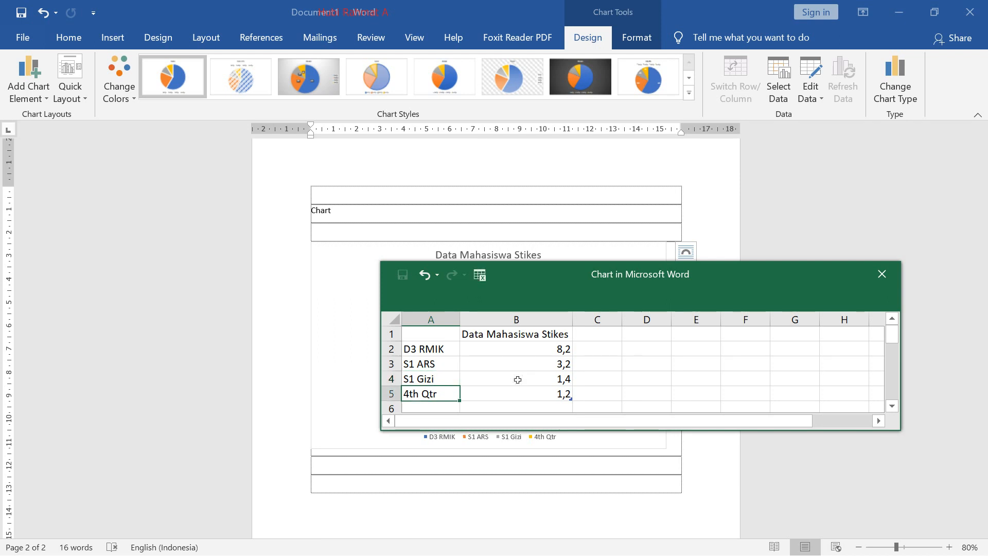
- Clear the "4th Qtr" category and its value from row 5 and shrink the chart's data range to end at row 4
{"action": "left_click_drag", "start_coordinate": [566, 394], "coordinate": [414, 395]}
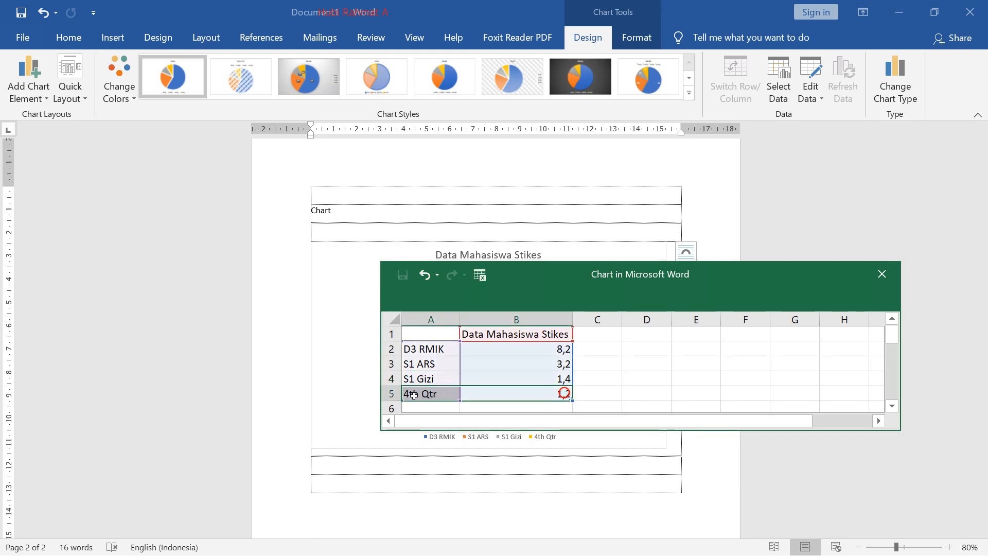
{"action": "key", "text": "Delete"}
{"action": "left_click", "coordinate": [632, 373]}
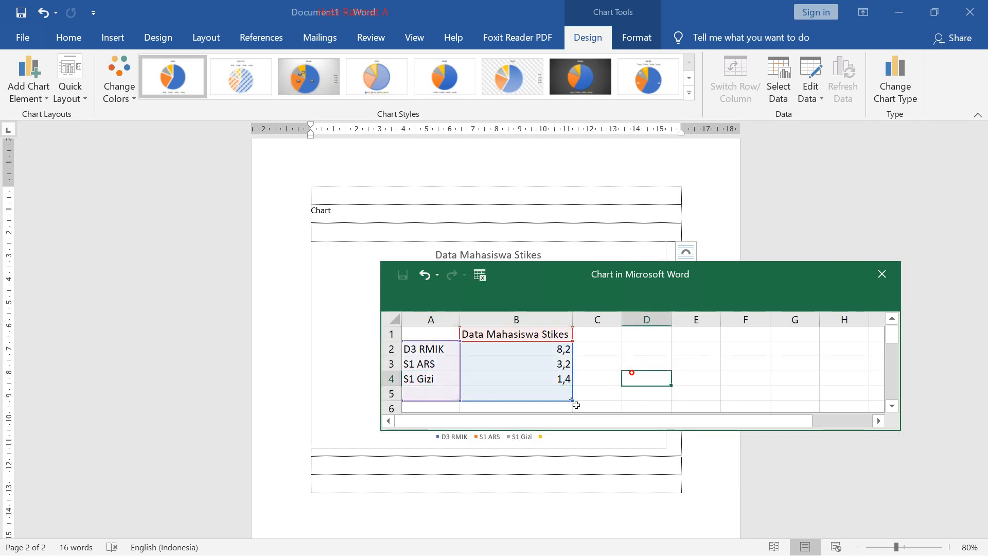
{"action": "left_click_drag", "start_coordinate": [570, 402], "coordinate": [572, 375]}
{"action": "left_click", "coordinate": [600, 348]}
- Set the values in B2 to B4 to 10, 5 and 7 and close the chart's data sheet
{"action": "left_click", "coordinate": [562, 350]}
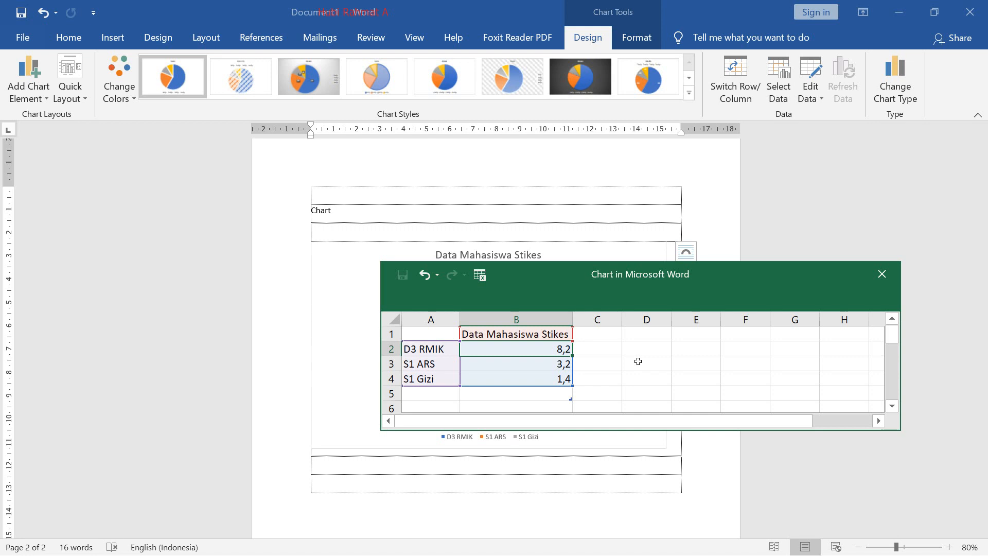
{"action": "type", "text": "10"}
{"action": "key", "text": "Return"}
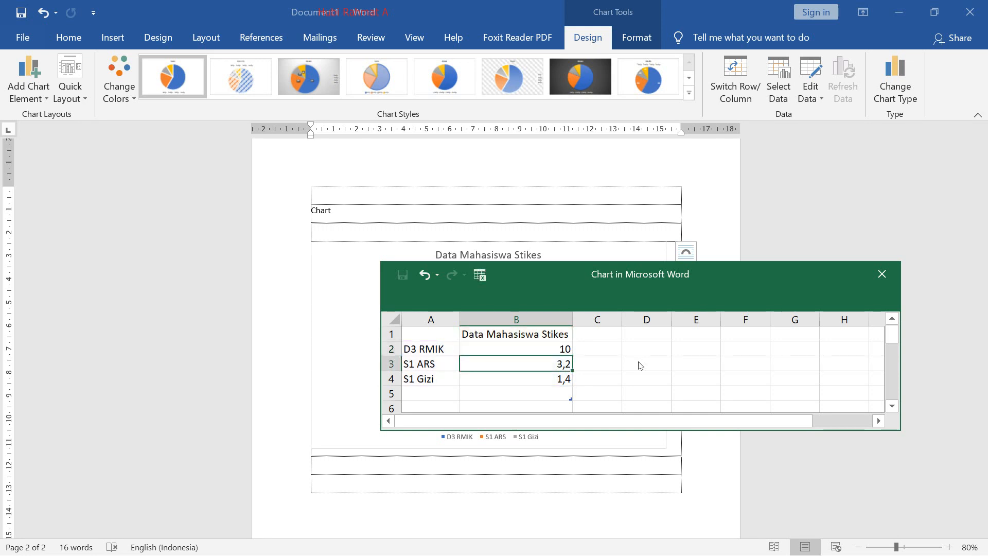
{"action": "type", "text": "5"}
{"action": "key", "text": "Return"}
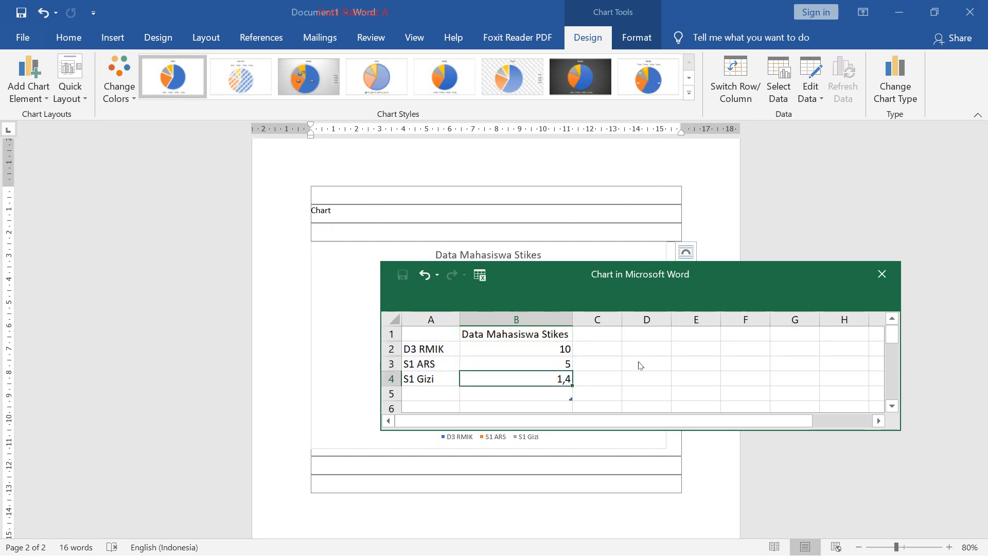
{"action": "type", "text": "7"}
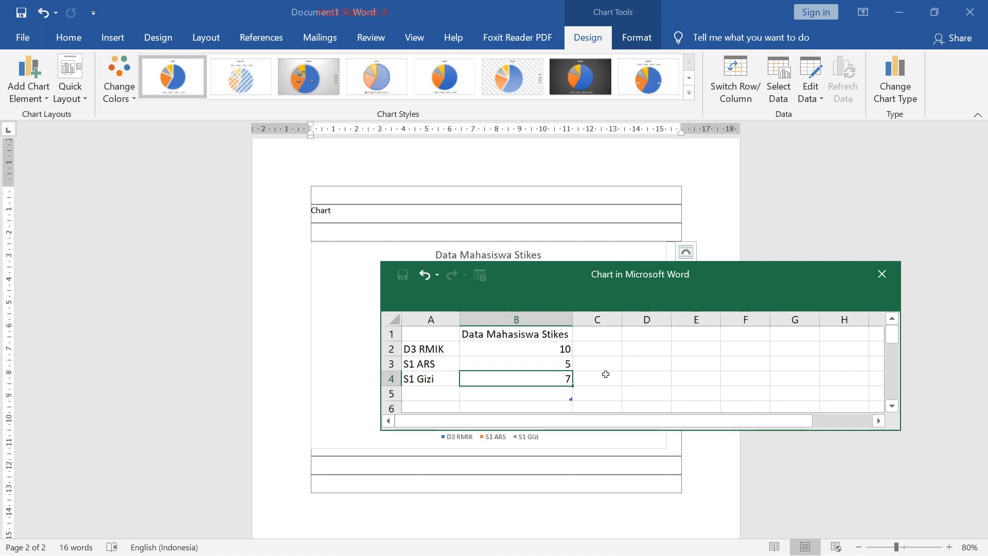
{"action": "left_click_drag", "start_coordinate": [562, 264], "coordinate": [591, 100]}
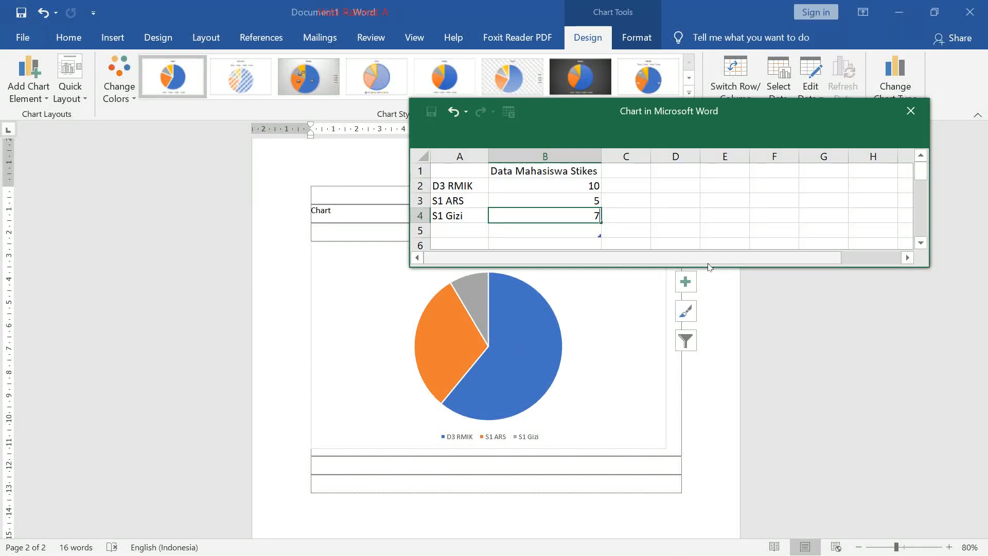
{"action": "left_click", "coordinate": [912, 110]}
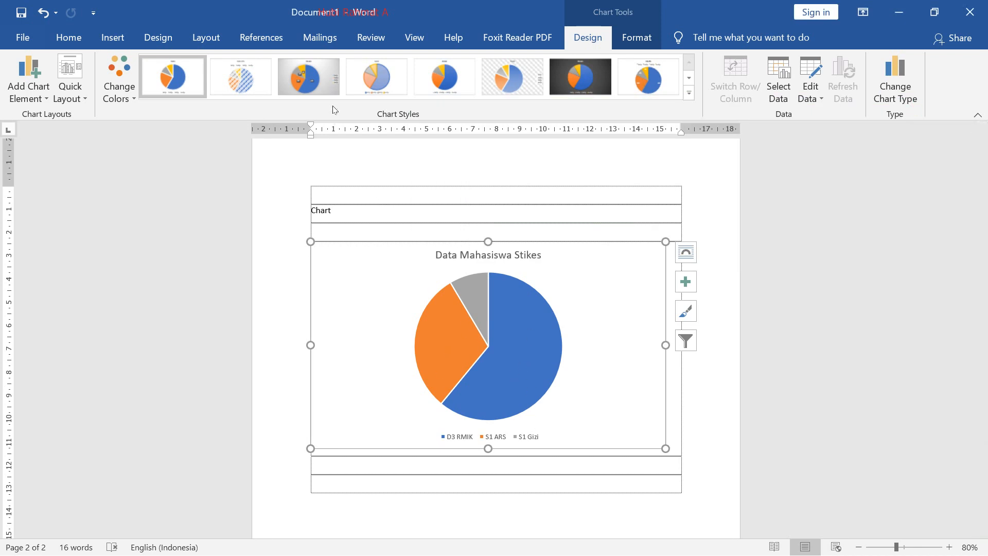
- Try several chart styles and apply the white one with colour-matched category and percentage labels outside the slices
{"action": "left_click", "coordinate": [322, 72]}
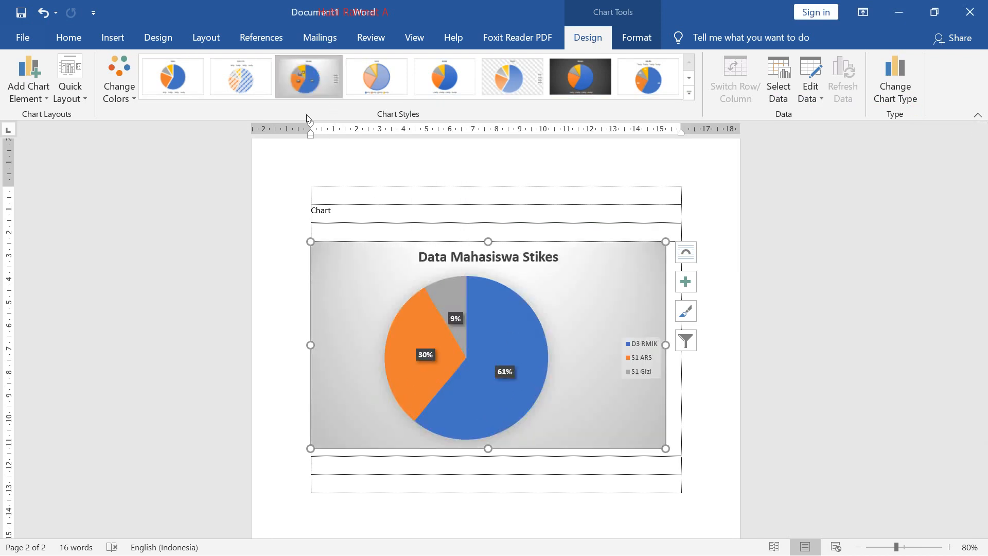
{"action": "left_click", "coordinate": [224, 88]}
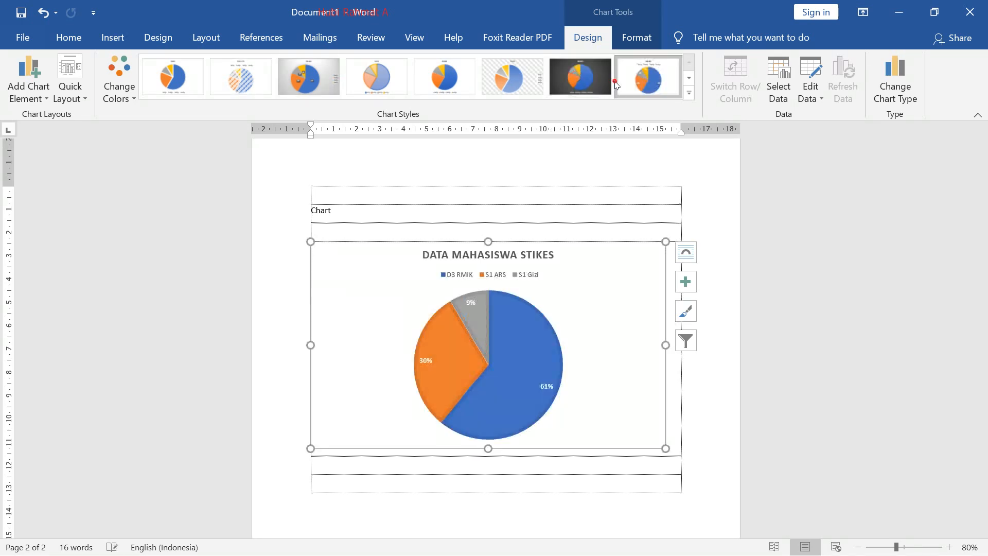
{"action": "left_click", "coordinate": [374, 89]}
{"action": "left_click", "coordinate": [689, 93]}
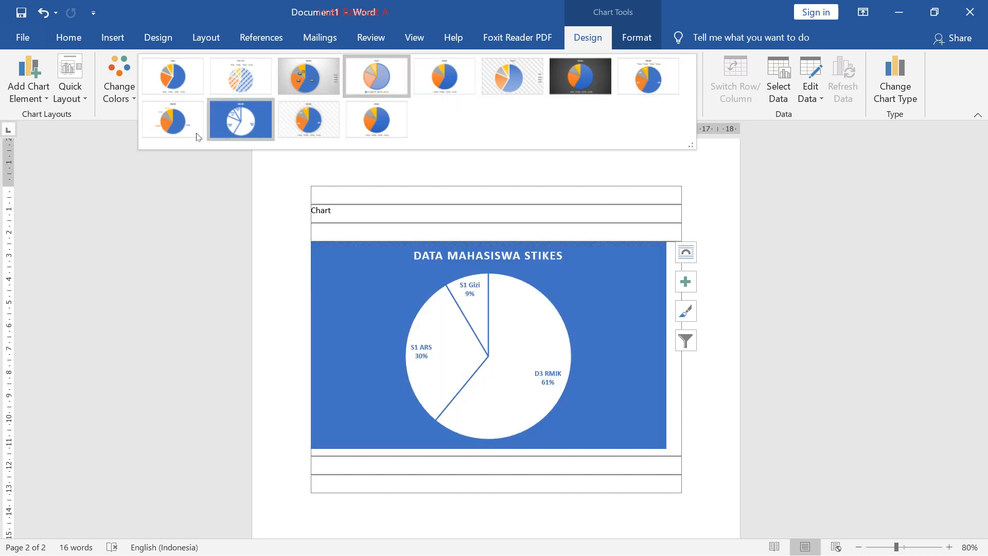
{"action": "left_click", "coordinate": [168, 130]}
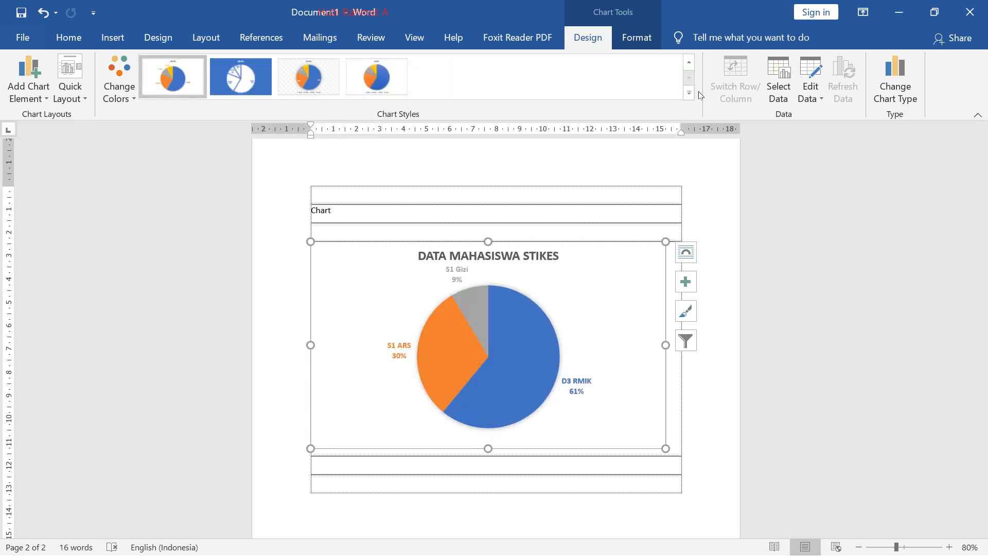
- Preview alternative colour palettes on the pie chart without applying any
{"action": "left_click", "coordinate": [117, 92]}
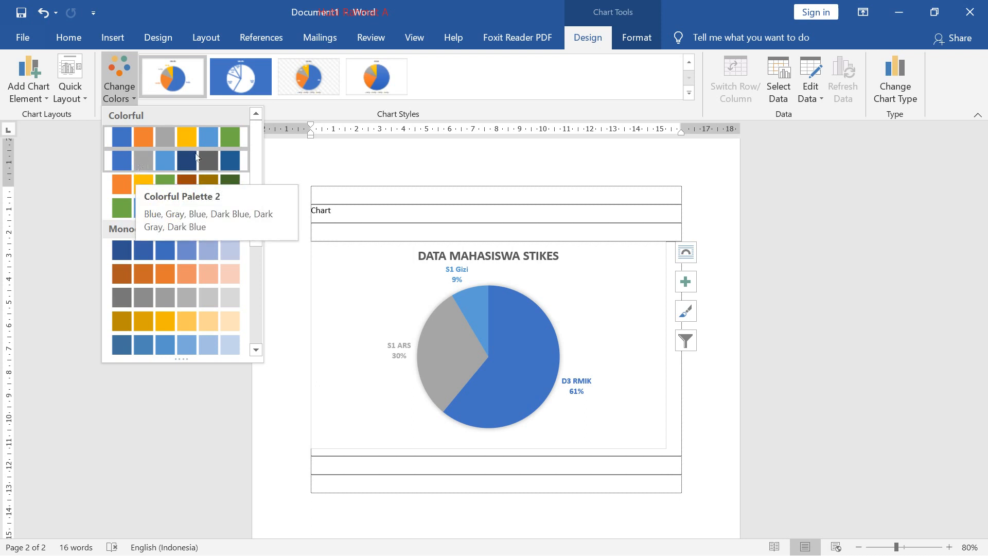
{"action": "left_click", "coordinate": [491, 226]}
{"action": "left_click", "coordinate": [533, 231]}
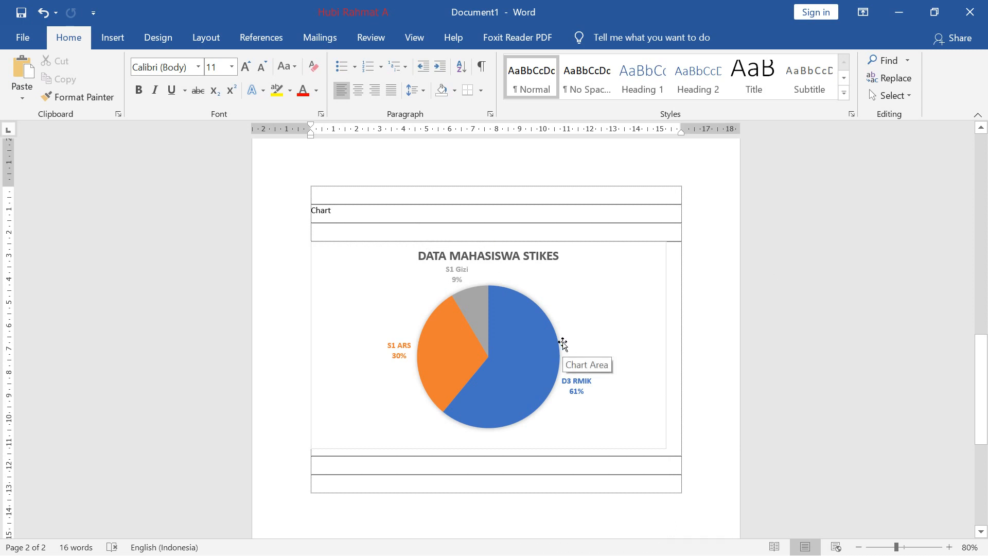
- Reselect the pie chart and reopen its data sheet to refresh the slices from the entered values, then close the sheet
{"action": "double_click", "coordinate": [523, 331]}
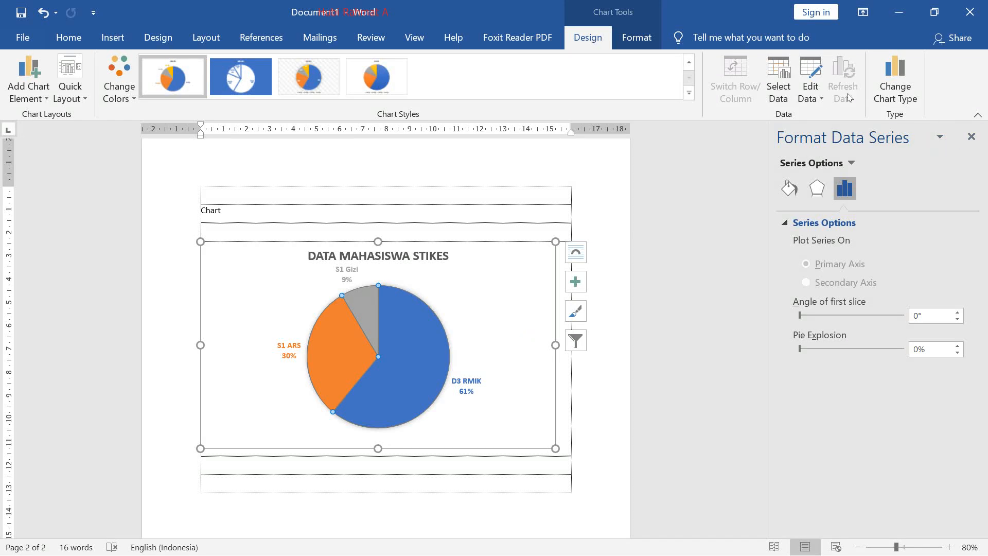
{"action": "left_click", "coordinate": [972, 137]}
{"action": "double_click", "coordinate": [521, 345]}
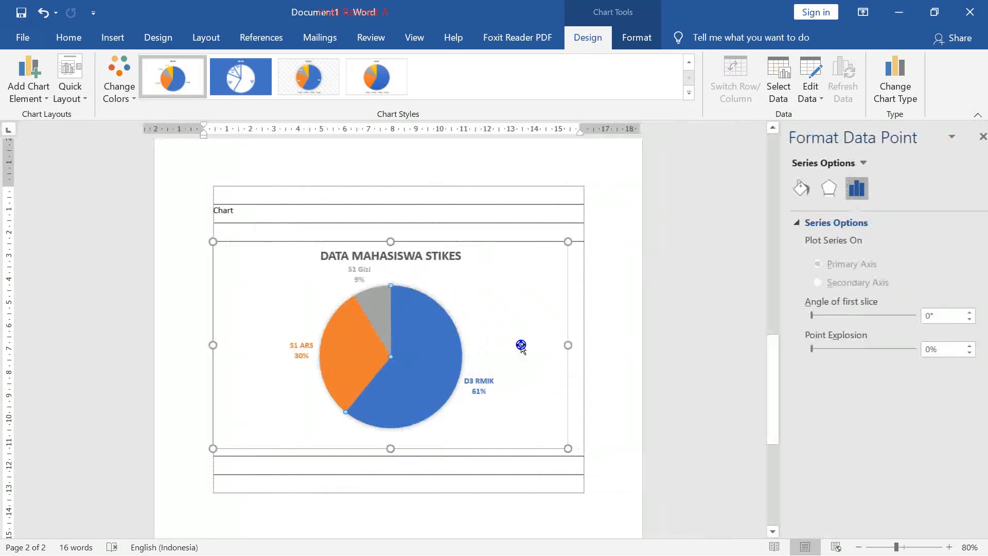
{"action": "left_click", "coordinate": [815, 72]}
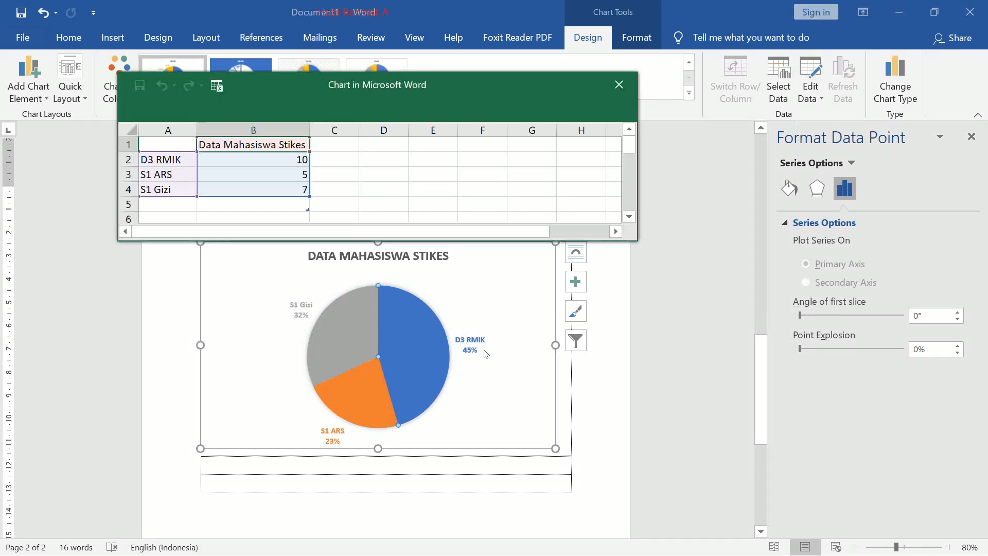
{"action": "left_click", "coordinate": [624, 85]}
- Review the programme names and values in the chart's data sheet against the slices, and close the sheet and formatting pane
{"action": "left_click", "coordinate": [818, 68]}
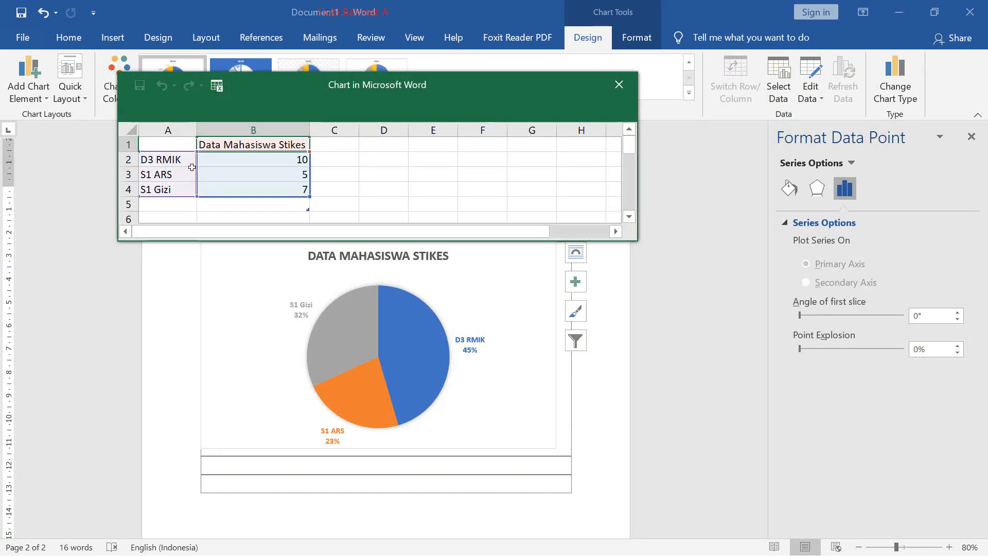
{"action": "left_click", "coordinate": [154, 161]}
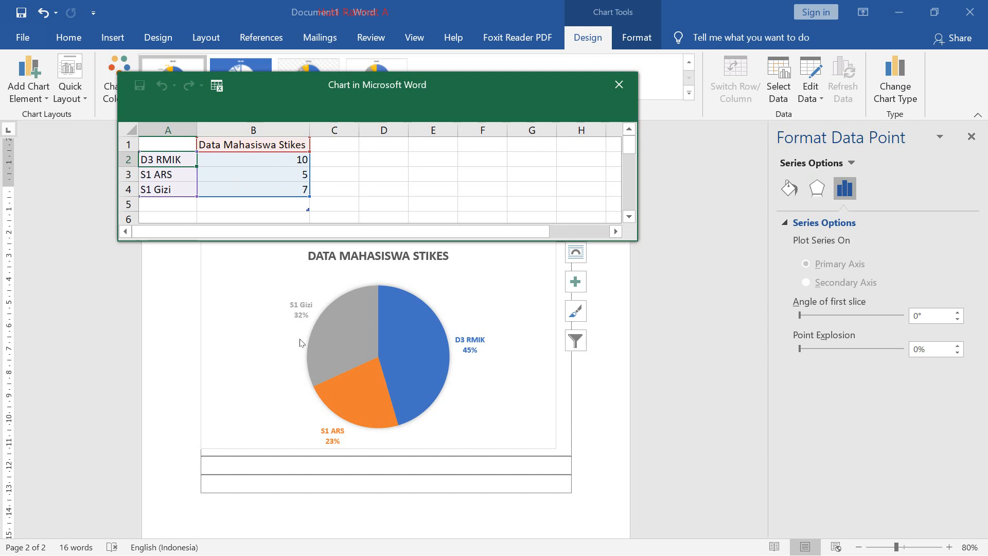
{"action": "left_click", "coordinate": [619, 85]}
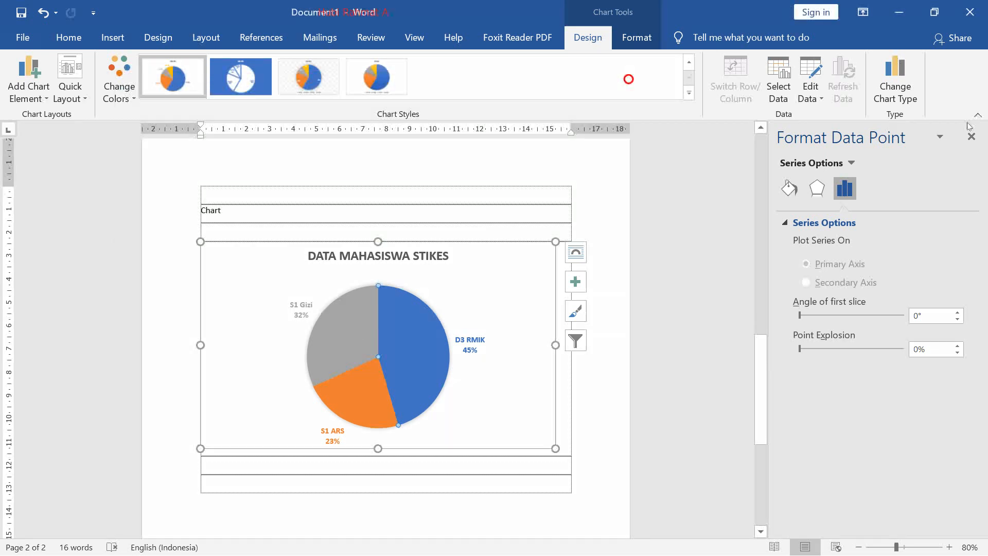
{"action": "left_click", "coordinate": [972, 136]}
- Add about twenty rows to the end of the table below the pie chart so that it continues onto a third page
{"action": "scroll", "coordinate": [489, 295], "scroll_direction": "down", "scroll_amount": 3}
{"action": "scroll", "coordinate": [490, 294], "scroll_direction": "down", "scroll_amount": 3}
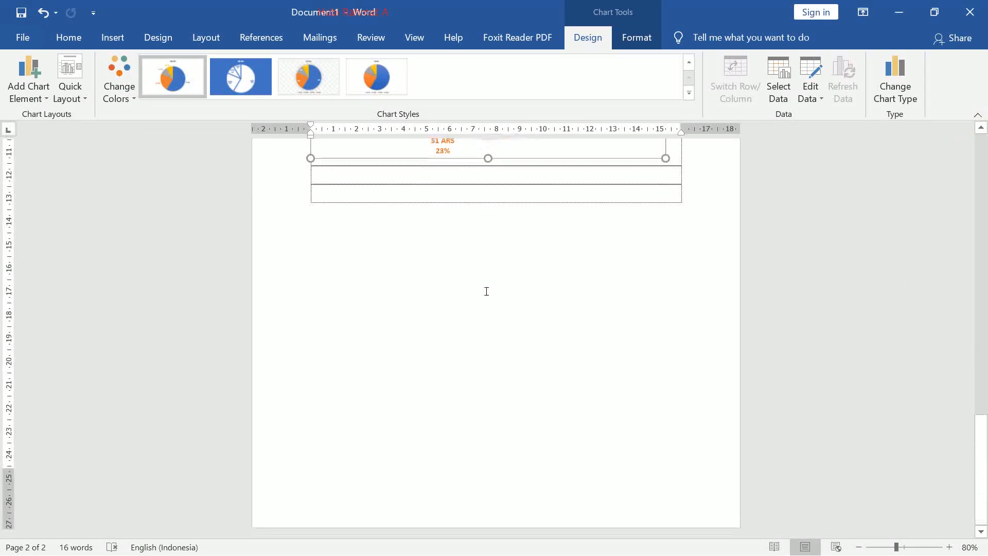
{"action": "left_click", "coordinate": [454, 202]}
{"action": "key", "text": "Tab"}
{"action": "key", "text": "Tab"}
{"action": "key", "text": "Tab"}
{"action": "key", "text": "Tab"}
{"action": "key", "text": "Tab"}
{"action": "key", "text": "Tab"}
{"action": "key", "text": "Tab"}
{"action": "key", "text": "Tab"}
{"action": "key", "text": "Tab"}
{"action": "key", "text": "Tab"}
{"action": "key", "text": "Tab"}
{"action": "key", "text": "Tab"}
{"action": "key", "text": "Tab"}
{"action": "key", "text": "Tab"}
{"action": "key", "text": "Tab"}
{"action": "key", "text": "Tab"}
{"action": "key", "text": "Tab"}
{"action": "key", "text": "Tab"}
{"action": "key", "text": "Tab"}
{"action": "key", "text": "Tab"}
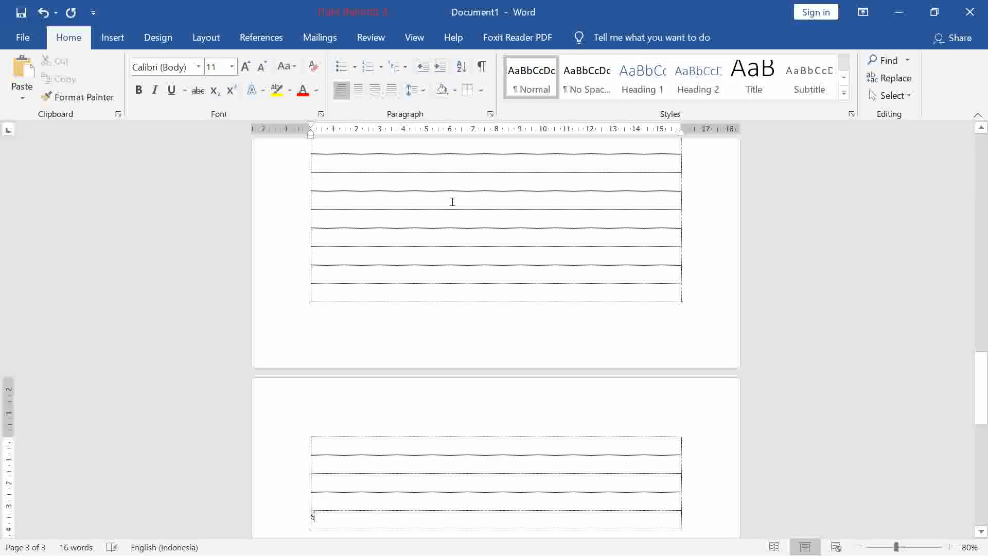
- Label the table row on the third page "Smart Art" and delete the surplus blank rows above it
{"action": "type", "text": "Sma"}
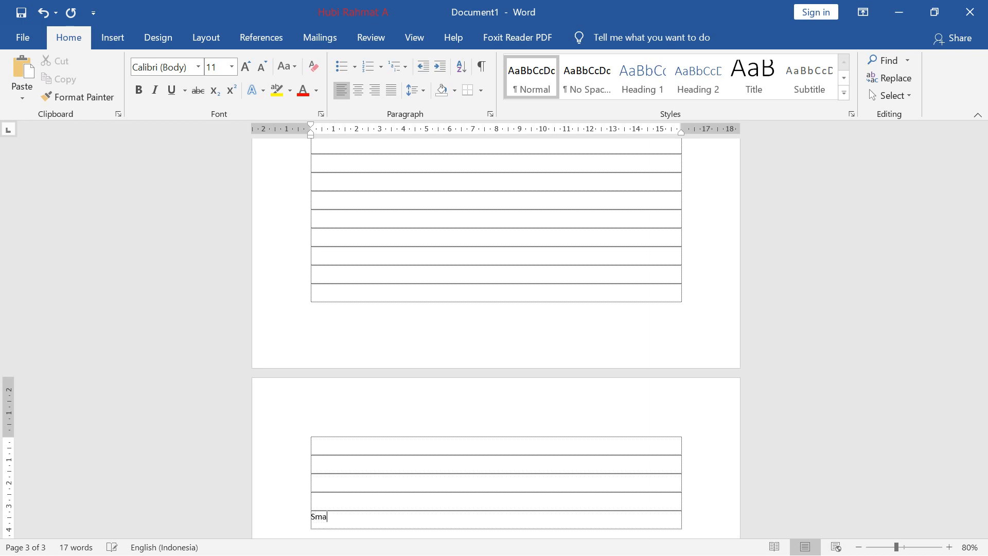
{"action": "type", "text": "rt ARt"}
{"action": "key", "text": "Tab"}
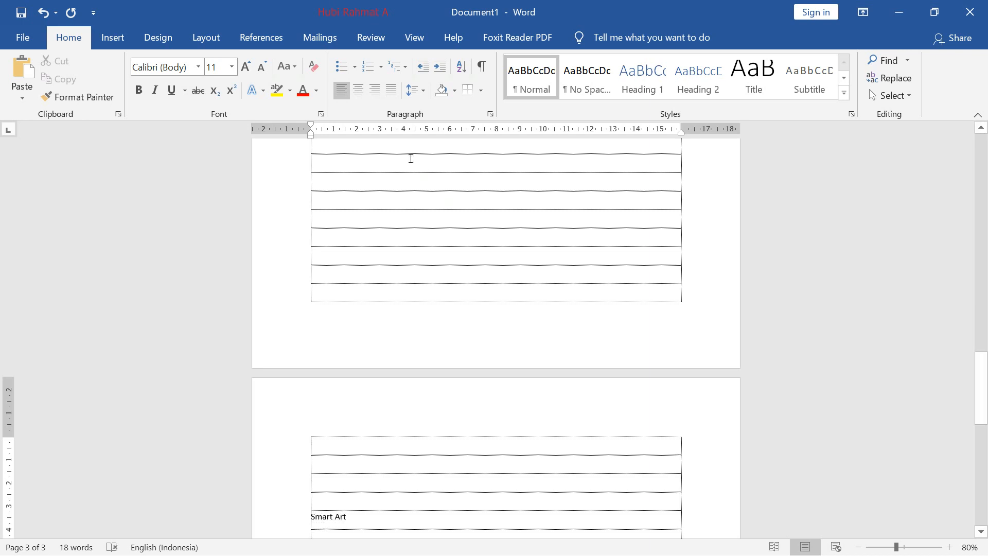
{"action": "scroll", "coordinate": [409, 170], "scroll_direction": "down", "scroll_amount": 4}
{"action": "left_click_drag", "start_coordinate": [327, 388], "coordinate": [326, 340]}
{"action": "key", "text": "BackSpace"}
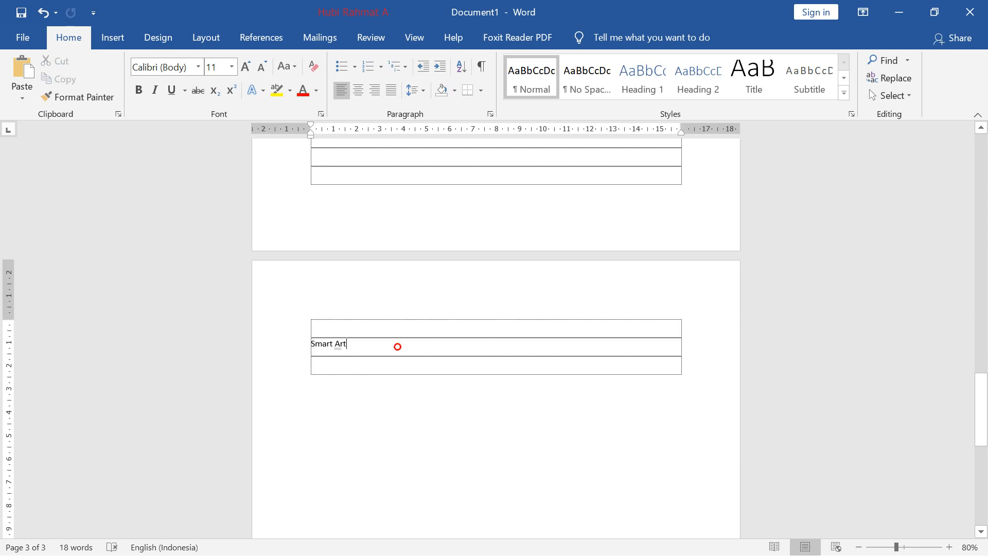
- Insert a Basic Cycle SmartArt graphic in the table row below the "Smart Art" label
{"action": "left_click", "coordinate": [118, 41]}
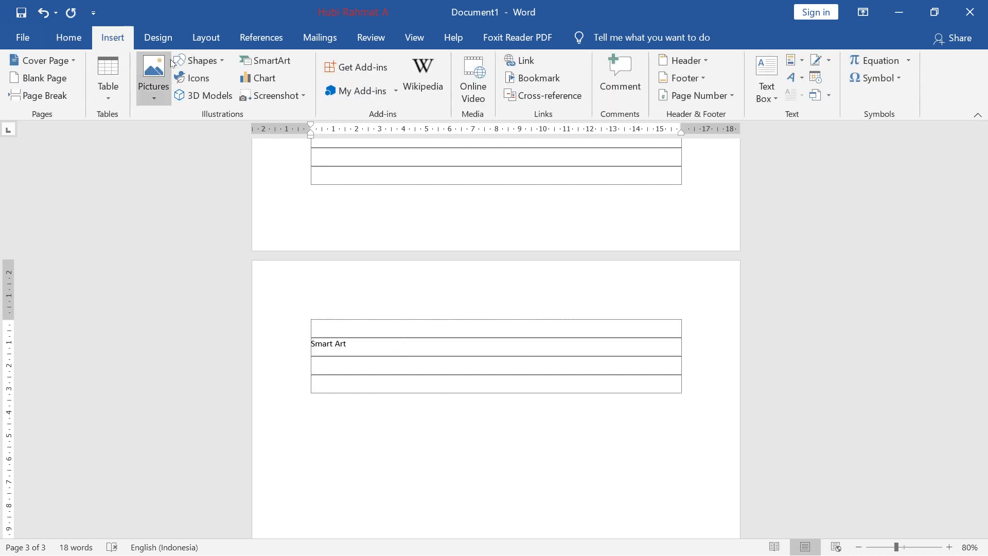
{"action": "left_click", "coordinate": [271, 63]}
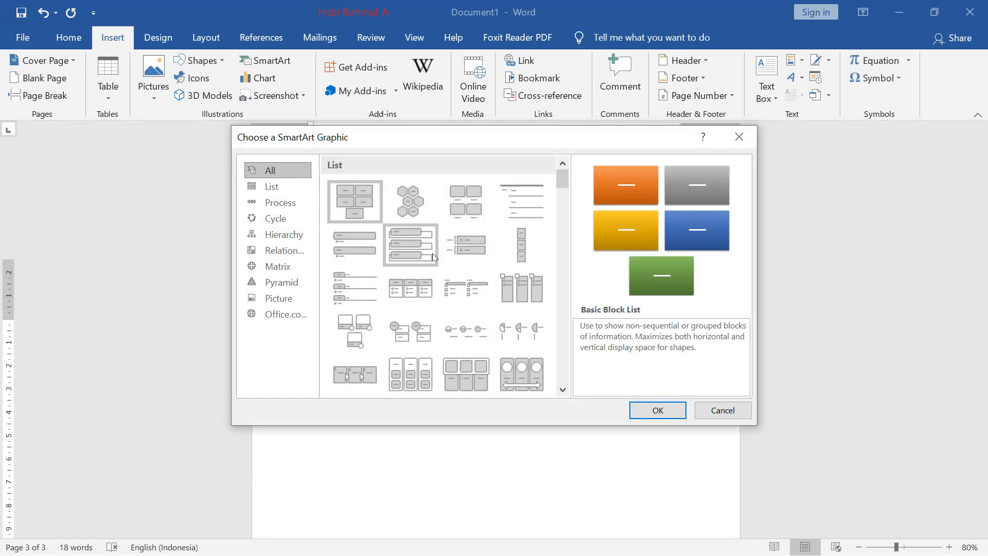
{"action": "left_click", "coordinate": [298, 199]}
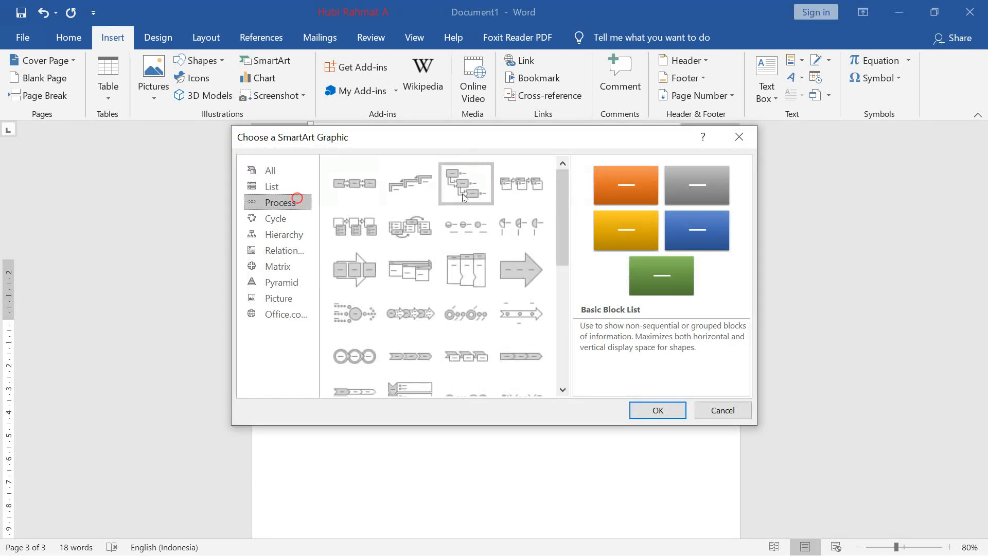
{"action": "left_click", "coordinate": [273, 218]}
{"action": "left_click", "coordinate": [372, 177]}
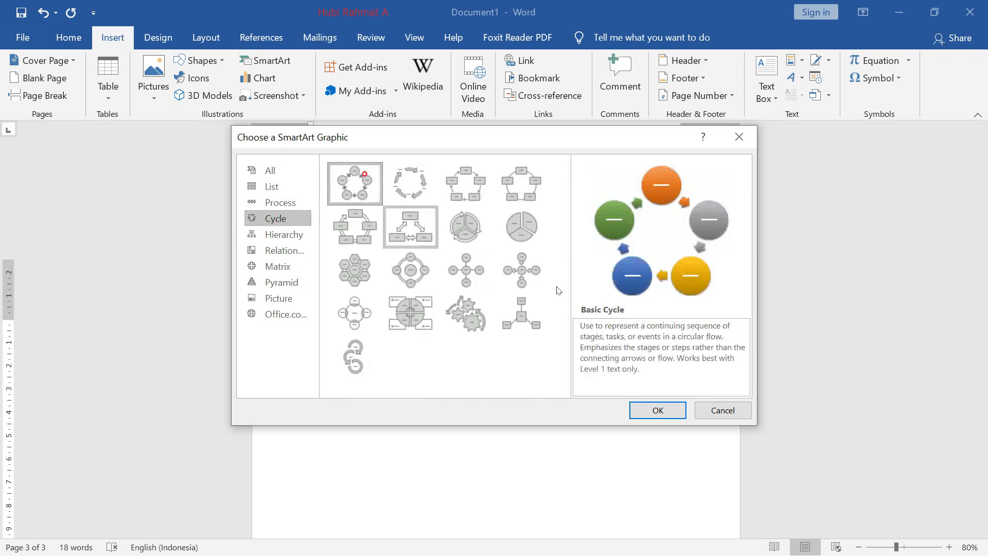
{"action": "left_click", "coordinate": [641, 409]}
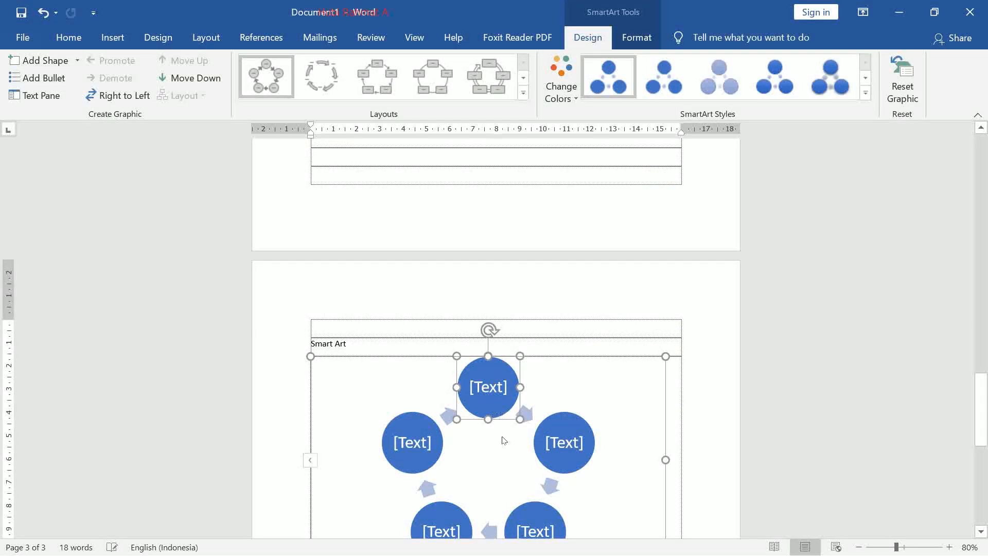
{"action": "scroll", "coordinate": [478, 384], "scroll_direction": "down", "scroll_amount": 3}
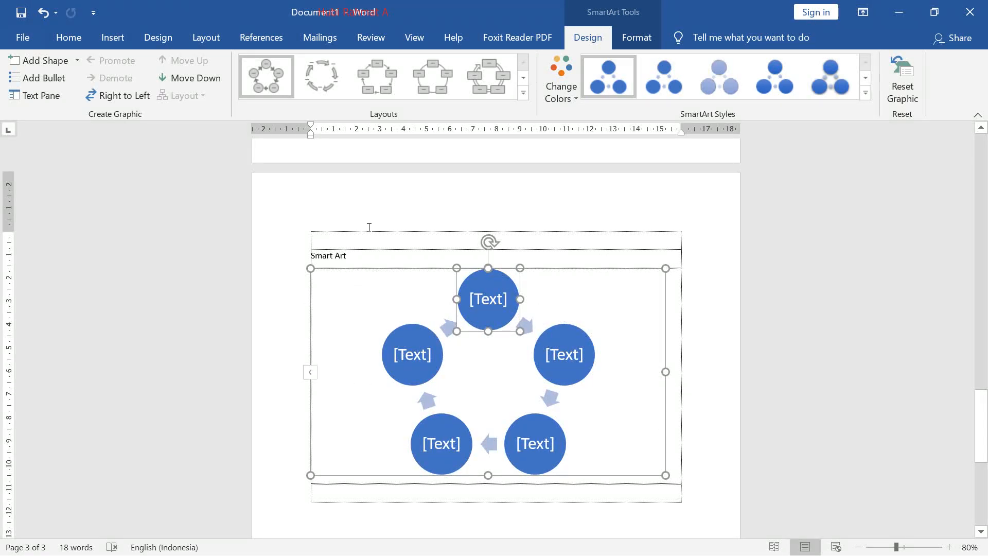
- Reduce the cycle to four circles, trying out an added shape and removing it again
{"action": "left_click", "coordinate": [571, 330]}
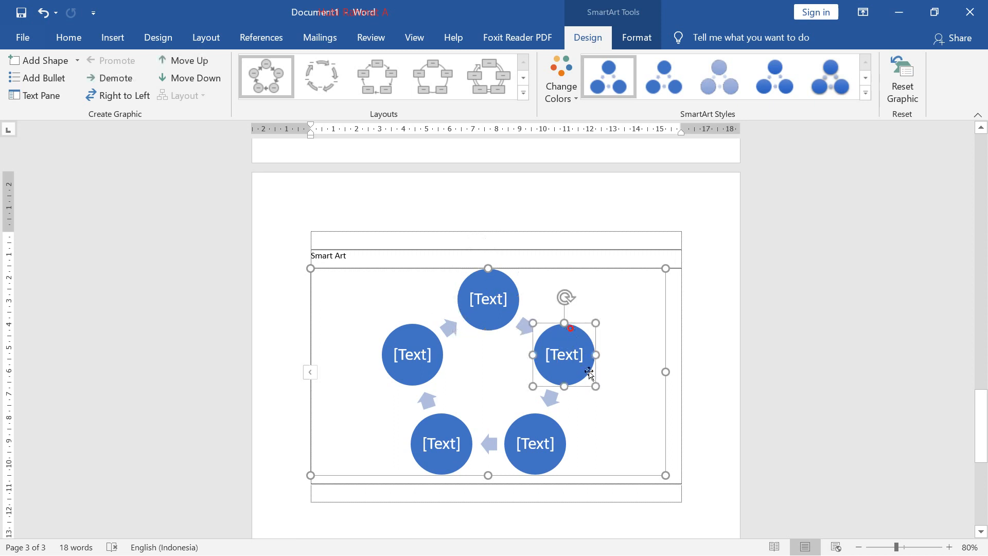
{"action": "key", "text": "ctrl+z"}
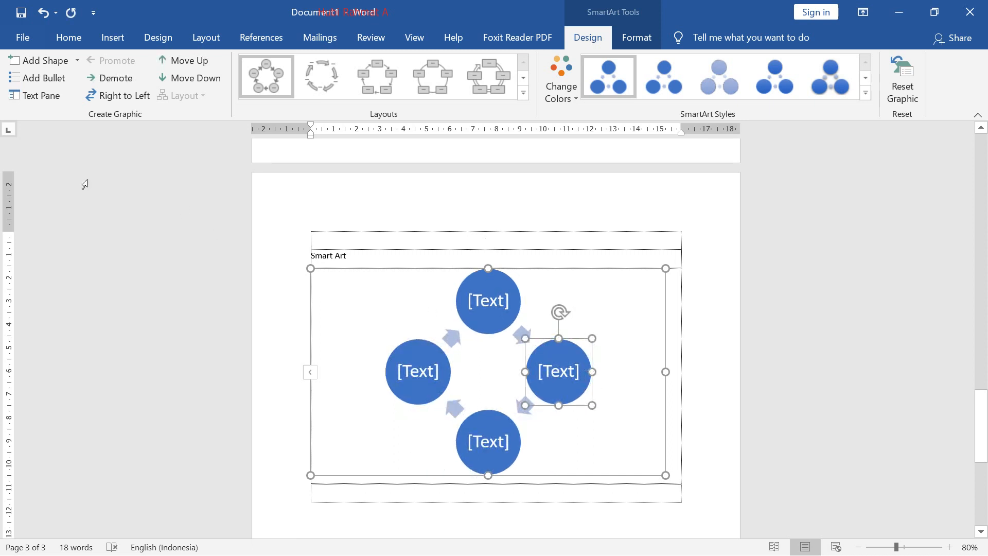
{"action": "left_click", "coordinate": [40, 61]}
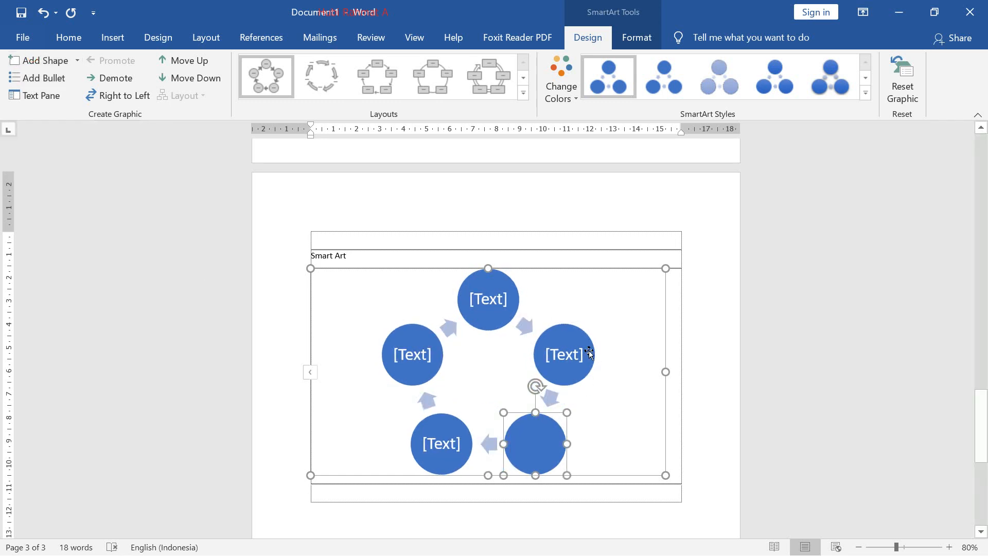
{"action": "key", "text": "ctrl+z"}
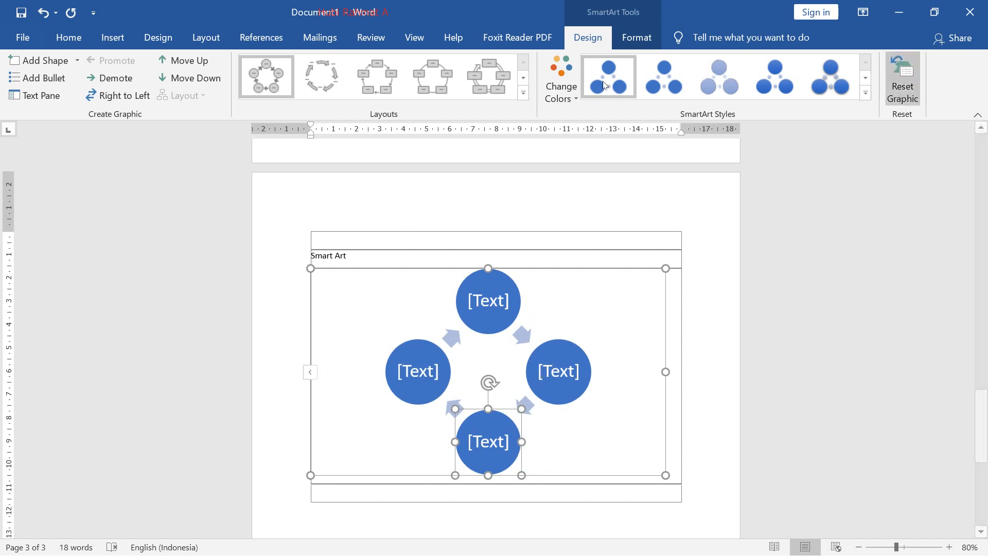
- Apply the first Colorful colour scheme to the SmartArt cycle and place the text cursor in its top circle
{"action": "left_click", "coordinate": [569, 101]}
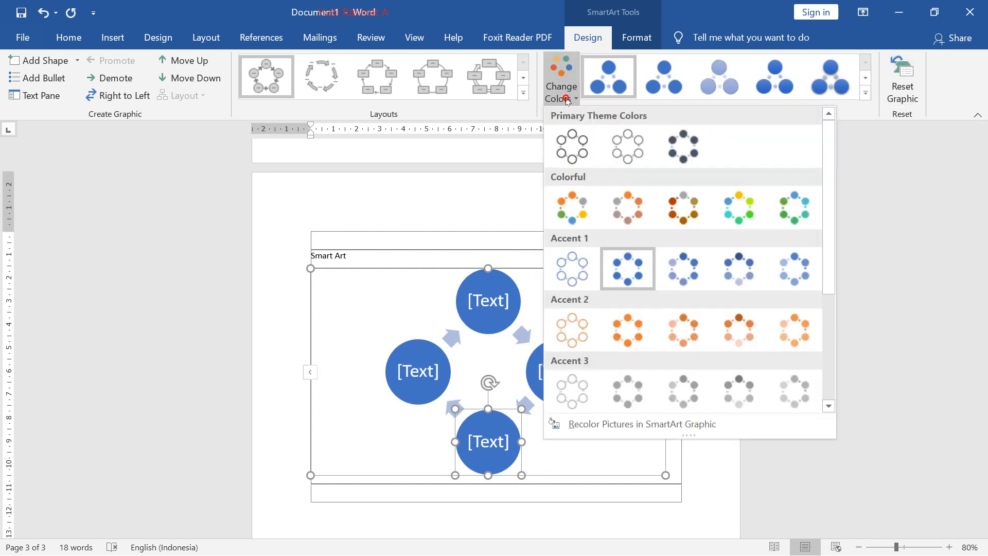
{"action": "left_click", "coordinate": [589, 214]}
{"action": "left_click", "coordinate": [488, 301]}
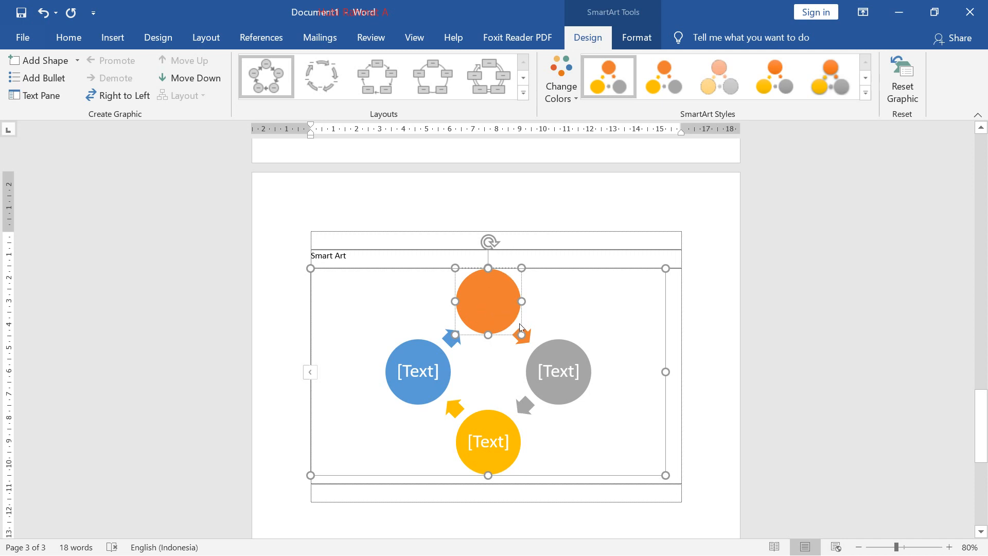
- Switch to the reference PDF in Foxit Reader and examine the example SmartArt cycle's labels and style on page three
{"action": "key", "text": "super"}
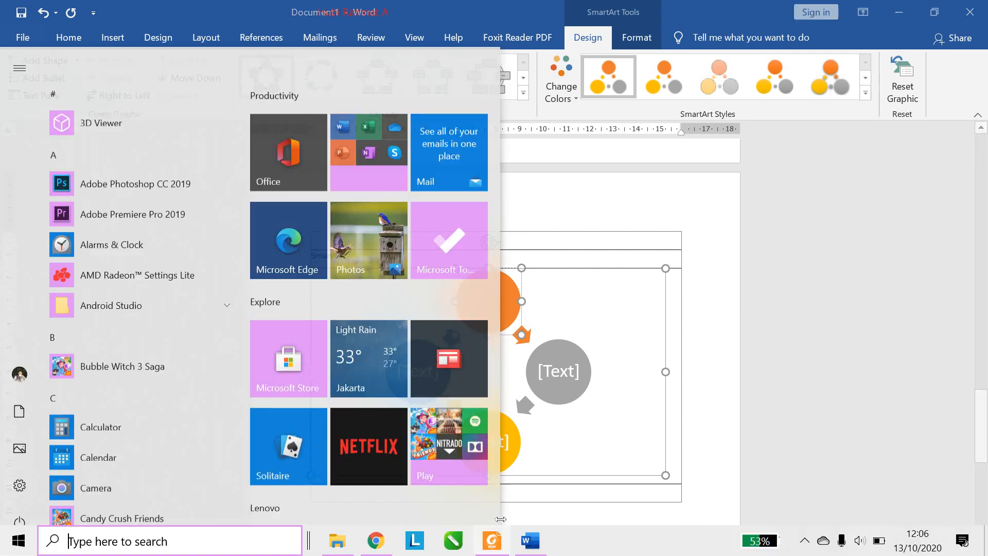
{"action": "left_click", "coordinate": [490, 549]}
{"action": "scroll", "coordinate": [579, 377], "scroll_direction": "down", "scroll_amount": 15}
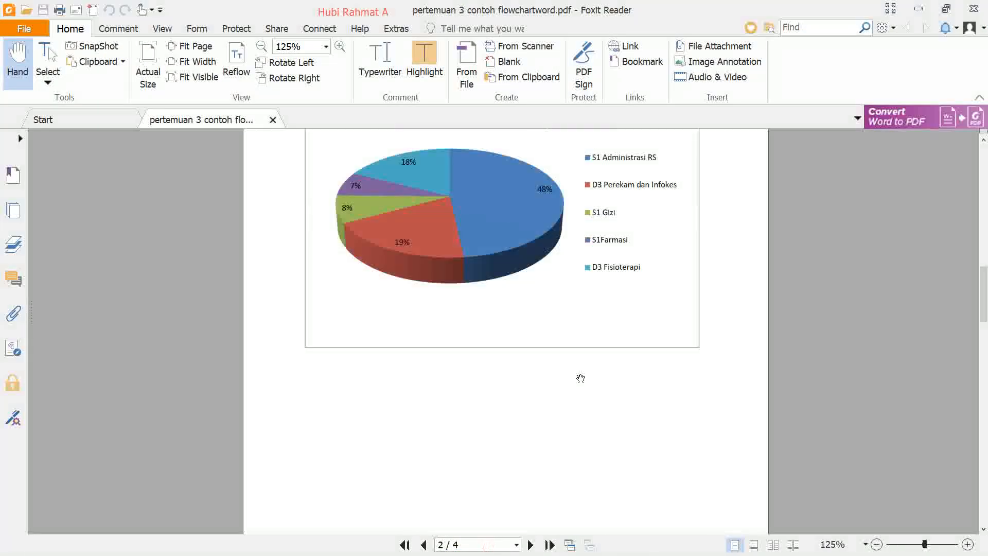
{"action": "scroll", "coordinate": [580, 377], "scroll_direction": "down", "scroll_amount": 5}
{"action": "scroll", "coordinate": [589, 397], "scroll_direction": "up", "scroll_amount": 7}
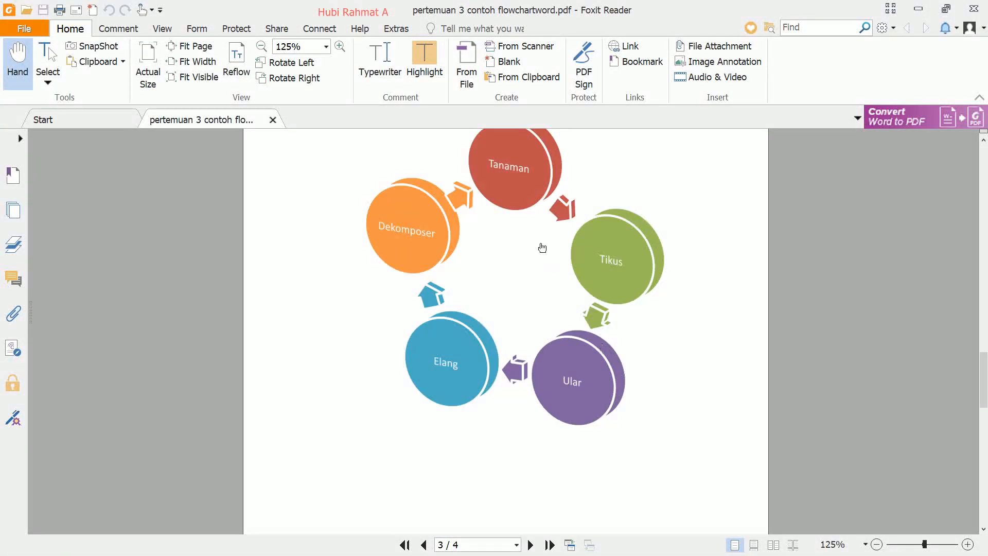
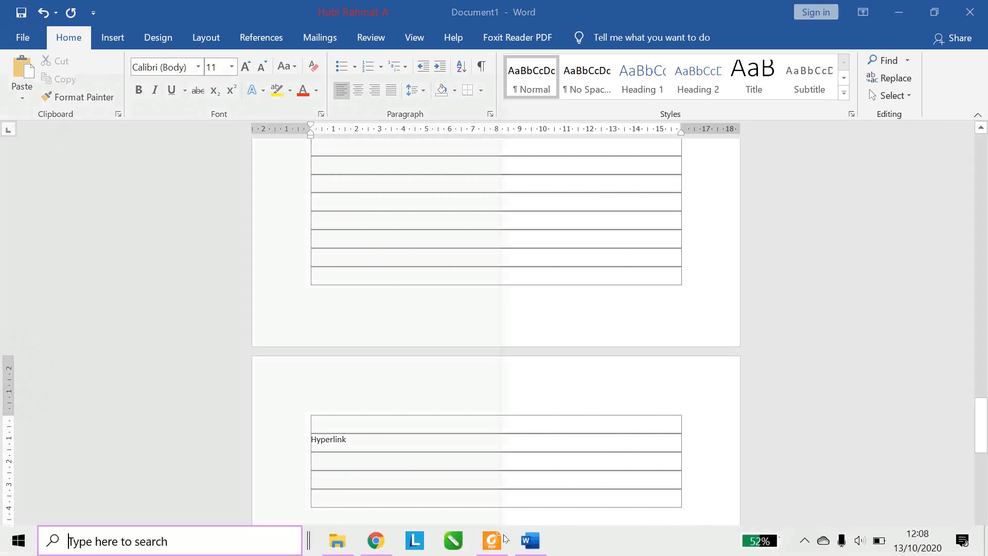
- Examine the example hyperlink list in the Foxit Reader PDF, follow its Flowchart and Chart links, and return to Word
{"action": "left_click", "coordinate": [12, 548]}
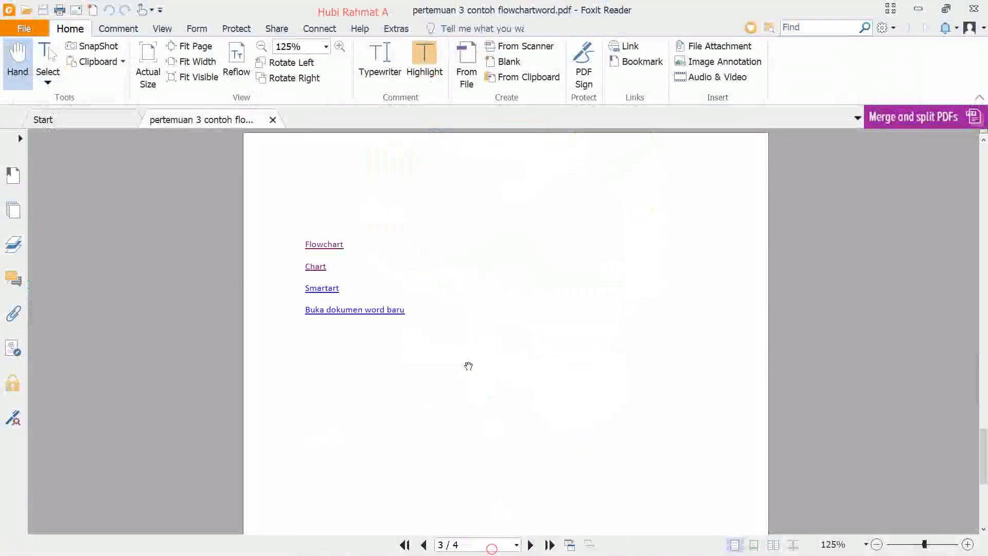
{"action": "scroll", "coordinate": [468, 366], "scroll_direction": "down", "scroll_amount": 3}
{"action": "scroll", "coordinate": [364, 288], "scroll_direction": "up", "scroll_amount": 2}
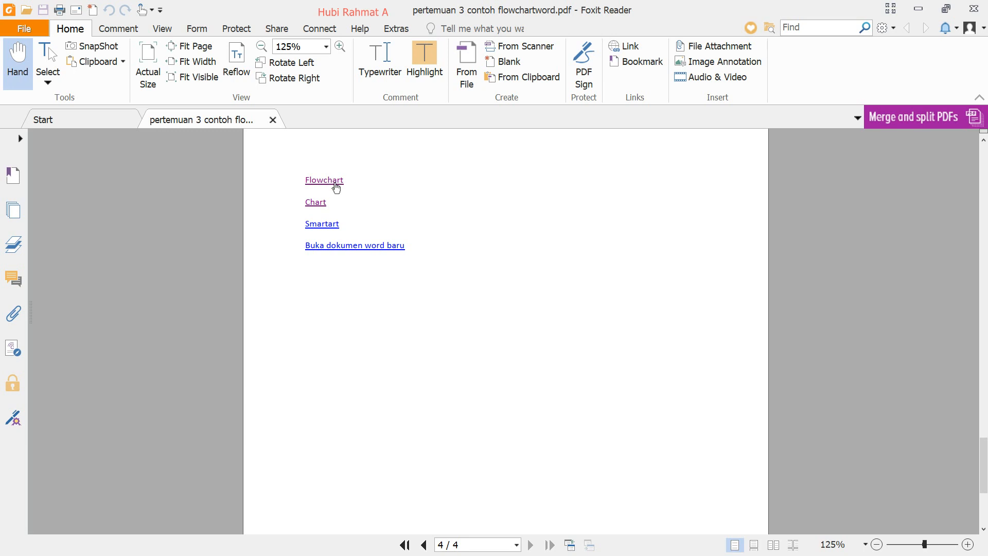
{"action": "left_click", "coordinate": [336, 188]}
{"action": "scroll", "coordinate": [467, 242], "scroll_direction": "down", "scroll_amount": 10}
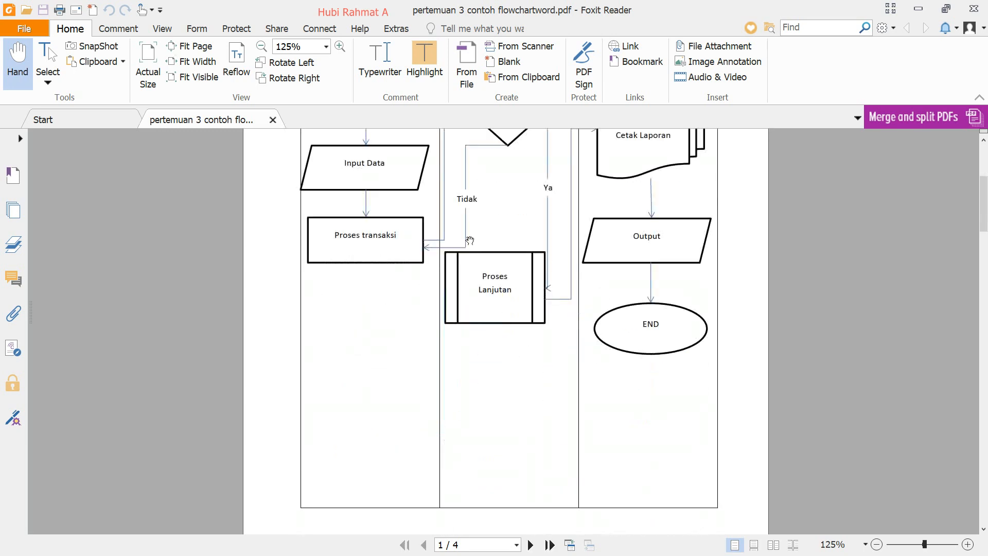
{"action": "scroll", "coordinate": [470, 239], "scroll_direction": "down", "scroll_amount": 10}
{"action": "scroll", "coordinate": [466, 240], "scroll_direction": "up", "scroll_amount": 5}
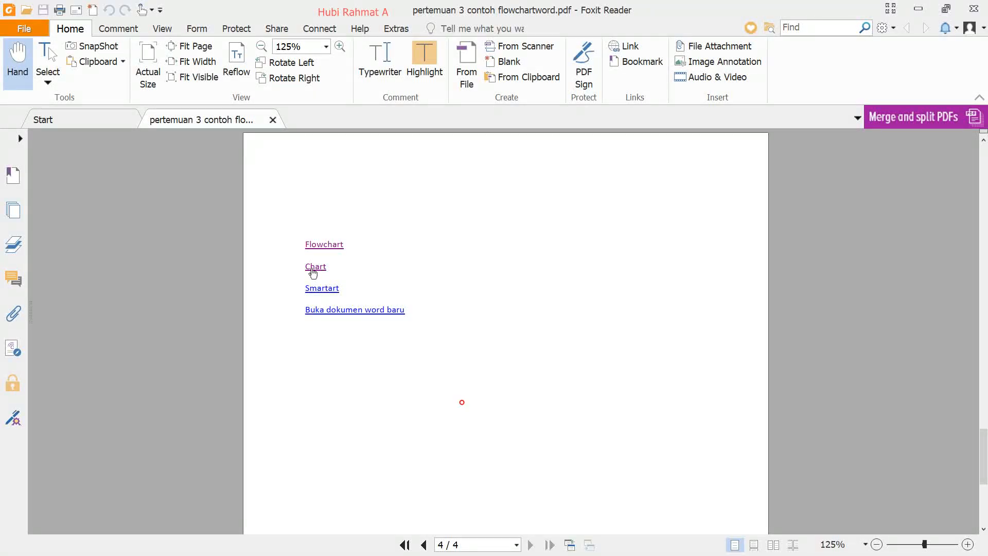
{"action": "left_click", "coordinate": [314, 267]}
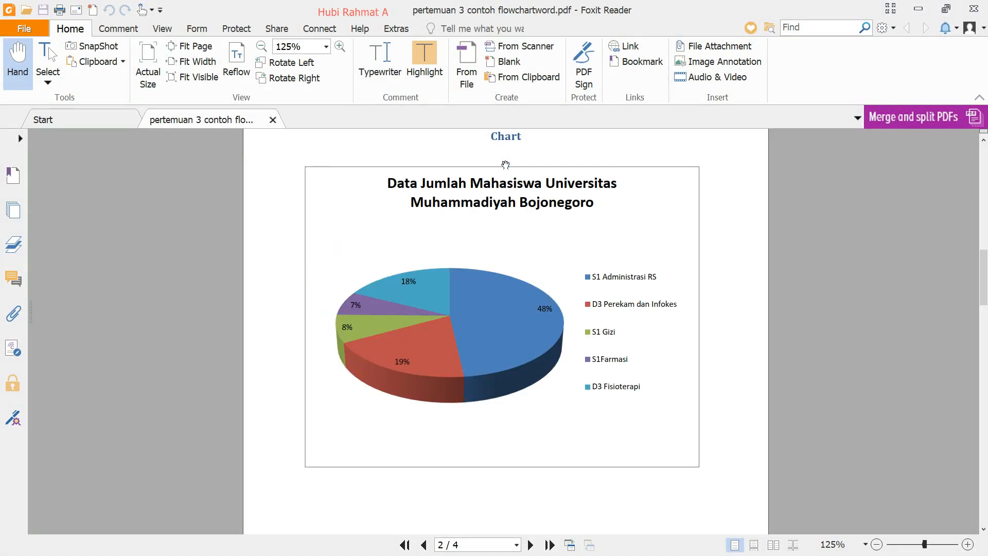
{"action": "left_click", "coordinate": [918, 8]}
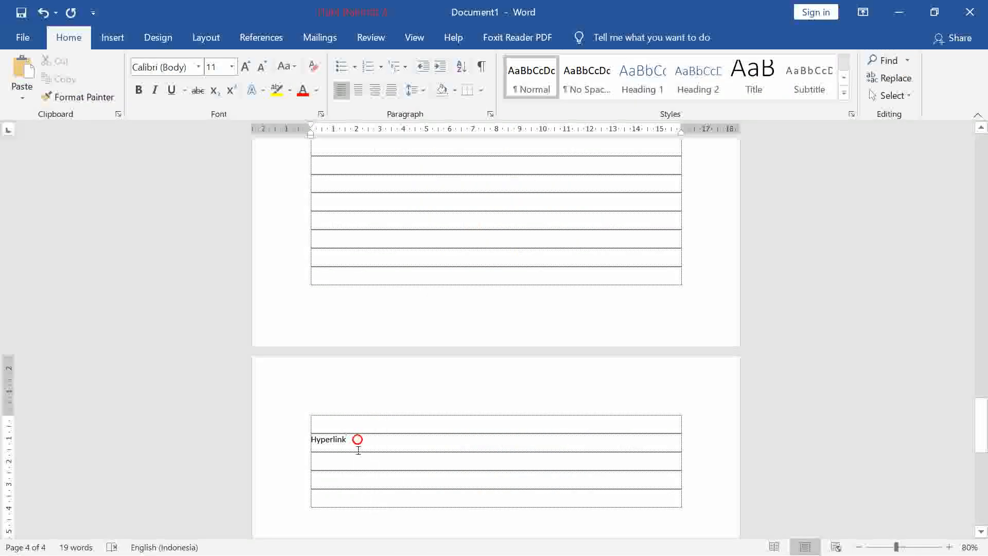
- Enter "Flowchart", "Chart", "Smart Art" and "Hyperlink" in separate table rows below the "Hyperlink" label on page four
{"action": "key", "text": "Return"}
{"action": "key", "text": "Return"}
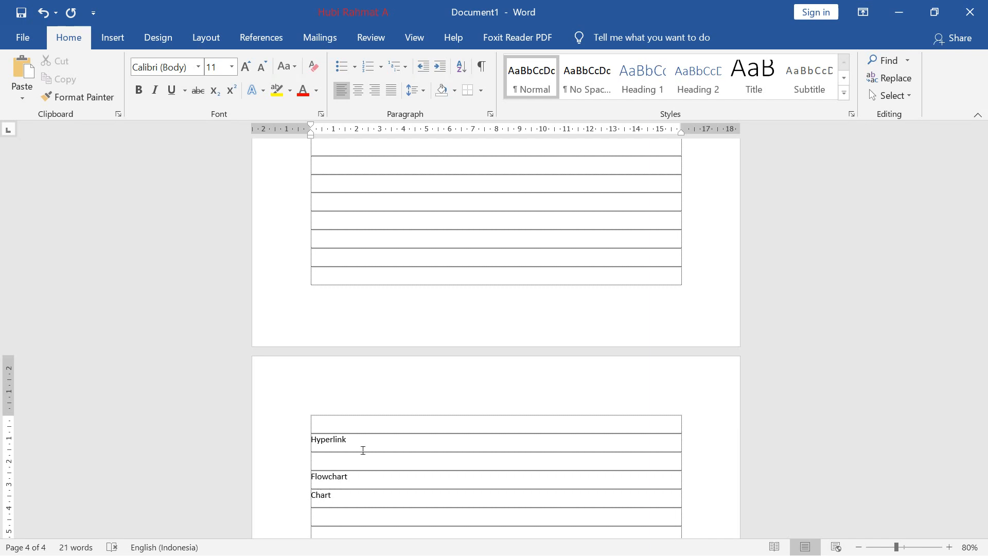
{"action": "scroll", "coordinate": [451, 285], "scroll_direction": "up", "scroll_amount": 15}
{"action": "scroll", "coordinate": [448, 283], "scroll_direction": "up", "scroll_amount": 15}
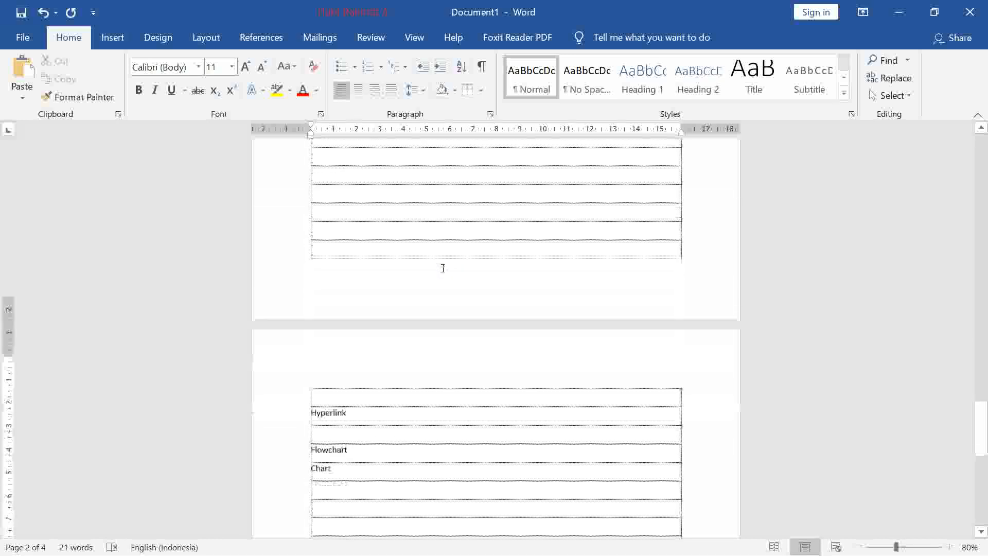
{"action": "scroll", "coordinate": [438, 283], "scroll_direction": "down", "scroll_amount": 1}
{"action": "type", "text": "Sma"}
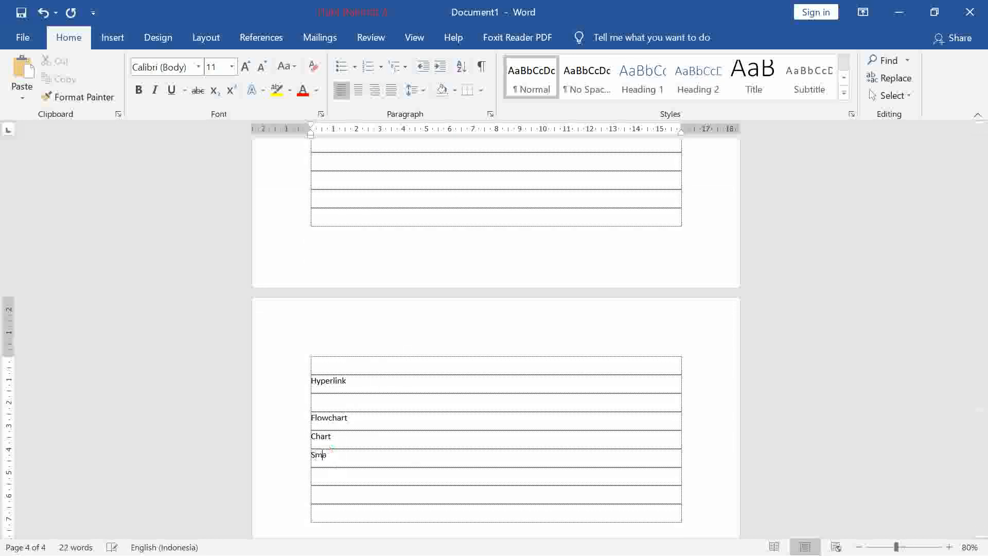
{"action": "type", "text": "rt Art"}
{"action": "key", "text": "Return"}
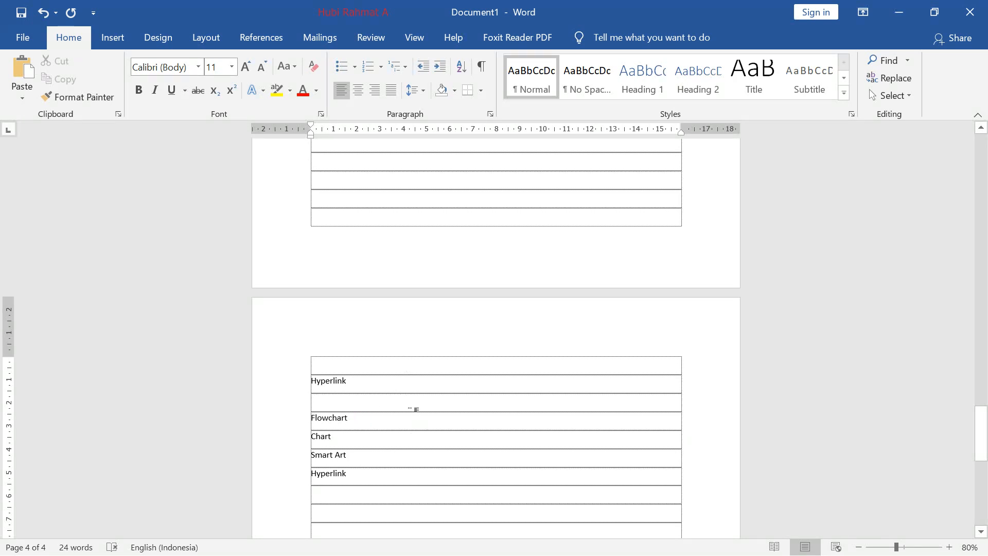
- Format the "Flowchart" label above the flowchart on page one as Heading 1, centred and bold
{"action": "scroll", "coordinate": [392, 384], "scroll_direction": "up", "scroll_amount": 10}
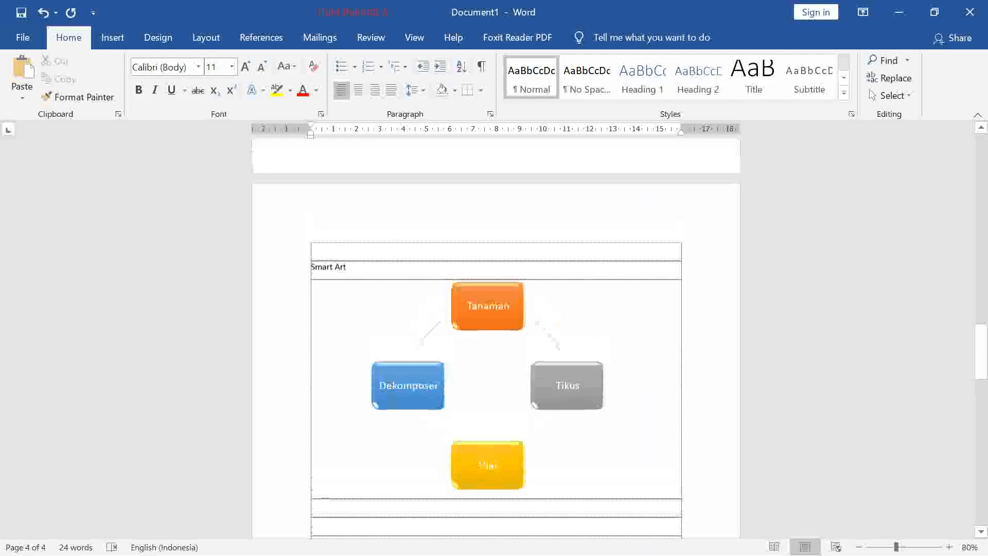
{"action": "scroll", "coordinate": [393, 384], "scroll_direction": "up", "scroll_amount": 10}
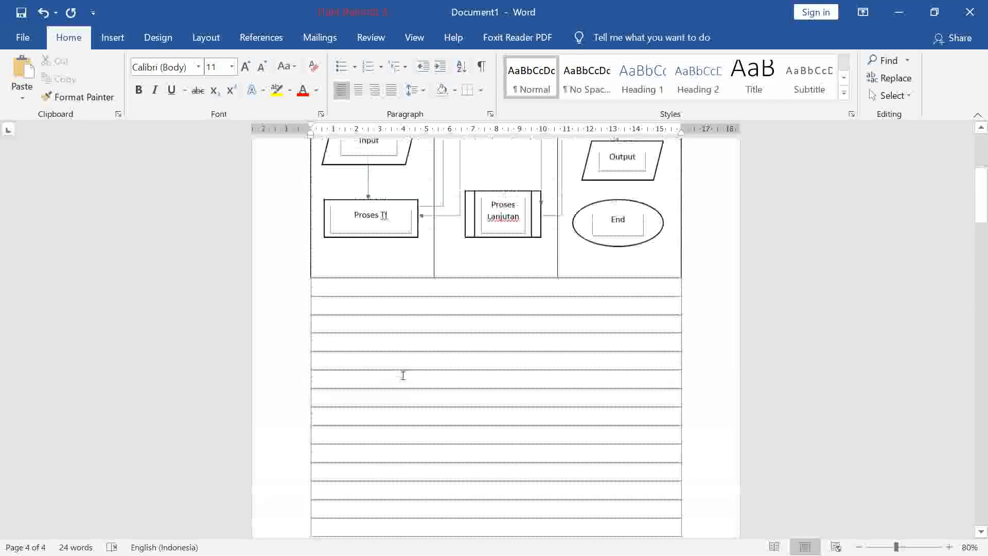
{"action": "scroll", "coordinate": [403, 377], "scroll_direction": "up", "scroll_amount": 1}
{"action": "left_click_drag", "start_coordinate": [354, 218], "coordinate": [284, 230]}
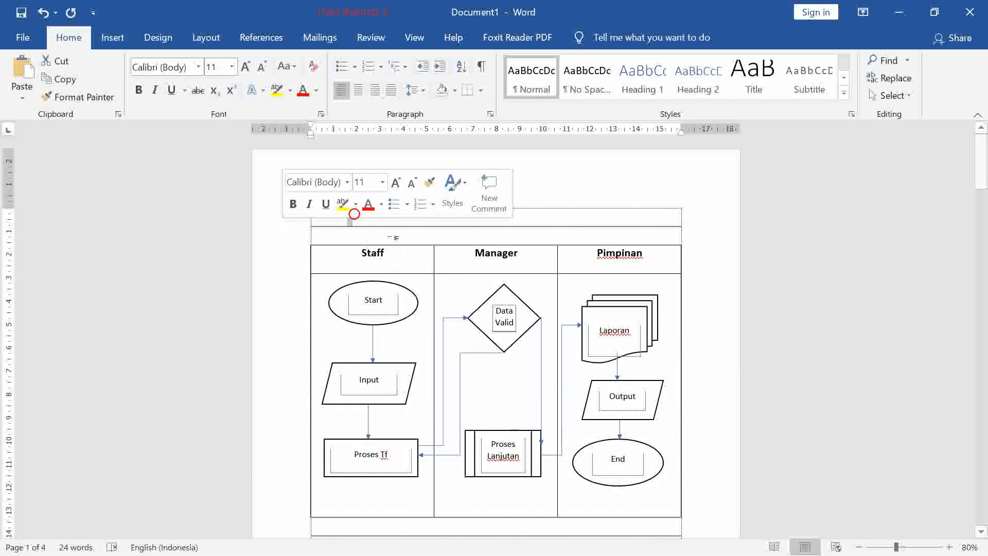
{"action": "left_click", "coordinate": [405, 234]}
{"action": "left_click_drag", "start_coordinate": [357, 205], "coordinate": [310, 212]}
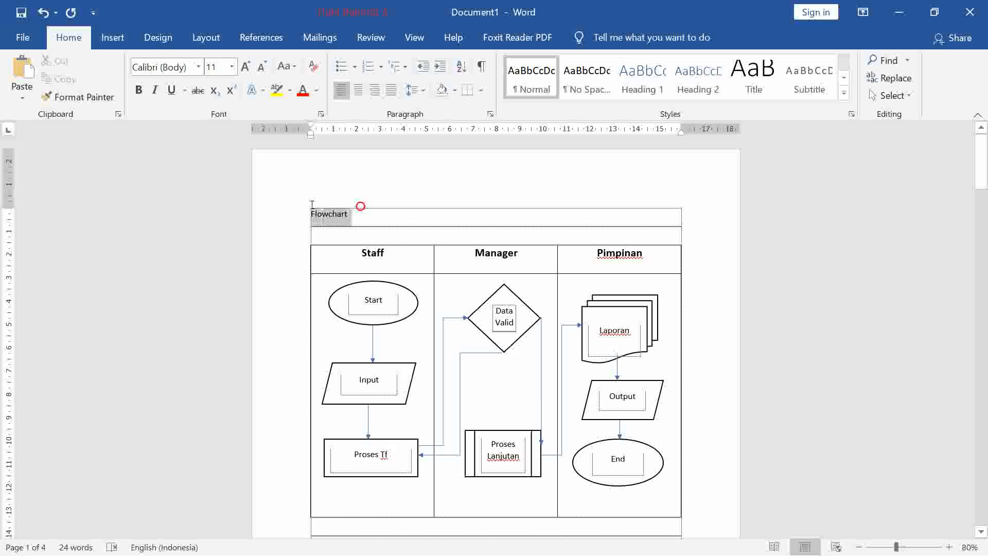
{"action": "left_click", "coordinate": [646, 78]}
{"action": "left_click", "coordinate": [358, 90]}
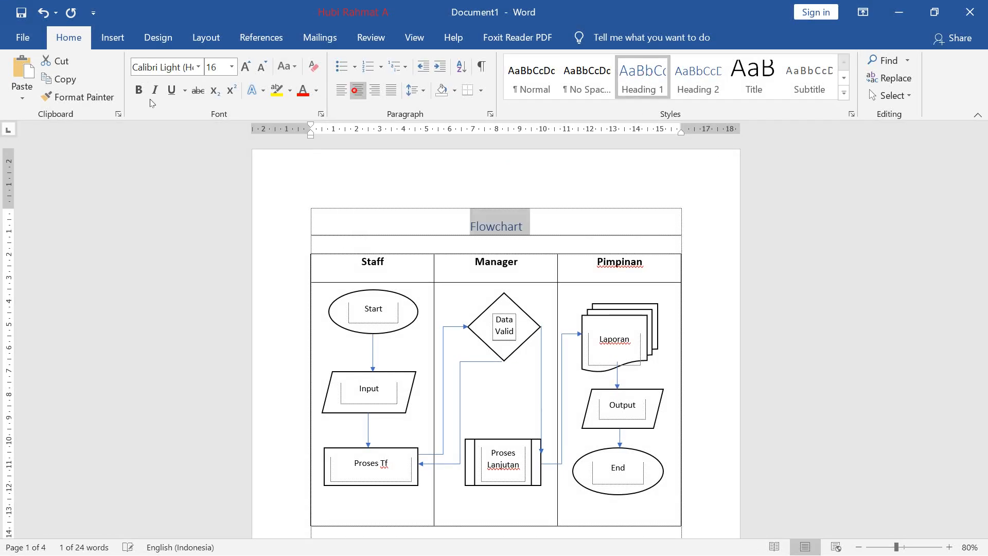
{"action": "left_click", "coordinate": [140, 91]}
- Format the "Chart" label above the pie chart on page two as Heading 1, centred and bold
{"action": "scroll", "coordinate": [503, 229], "scroll_direction": "down", "scroll_amount": 15}
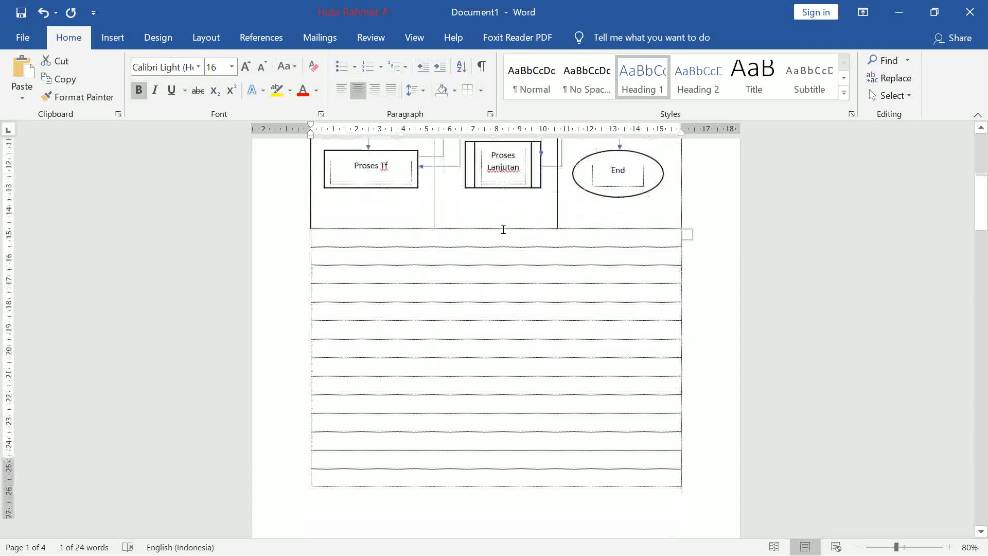
{"action": "left_click_drag", "start_coordinate": [333, 258], "coordinate": [311, 263]}
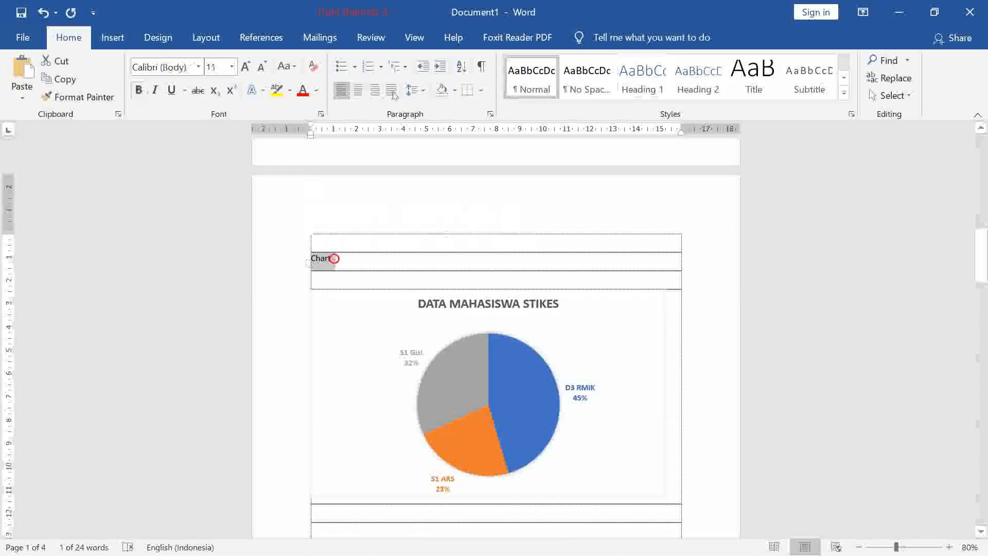
{"action": "left_click", "coordinate": [644, 81]}
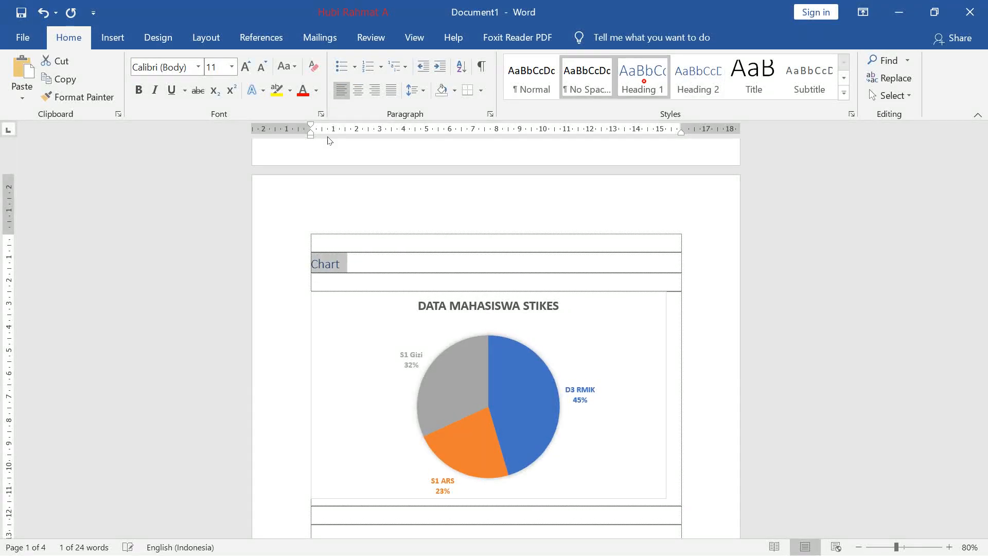
{"action": "left_click", "coordinate": [358, 90]}
{"action": "left_click", "coordinate": [138, 91]}
- Format the "Smart Art" label above the SmartArt cycle on page three as Heading 1, centred and bold
{"action": "scroll", "coordinate": [525, 330], "scroll_direction": "down", "scroll_amount": 10}
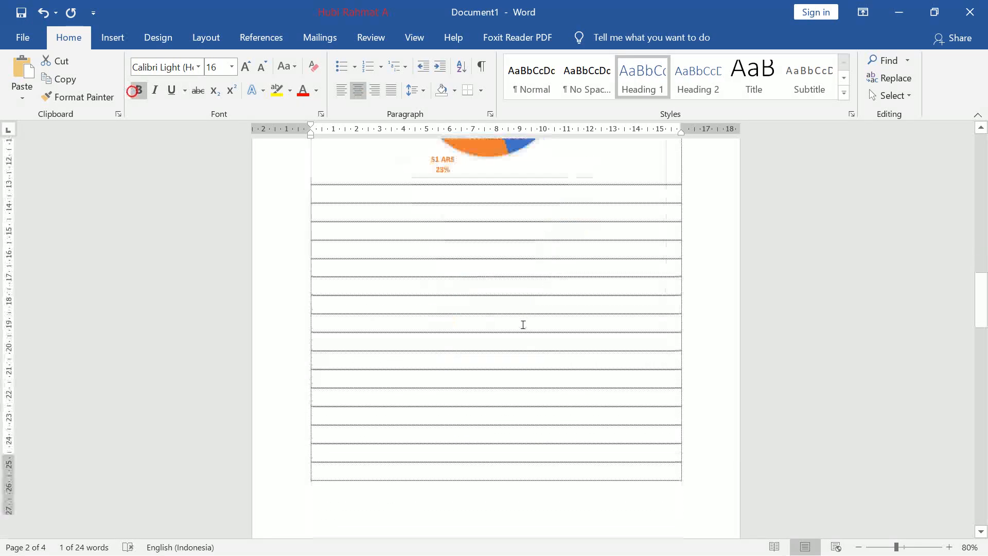
{"action": "left_click_drag", "start_coordinate": [371, 255], "coordinate": [272, 254]}
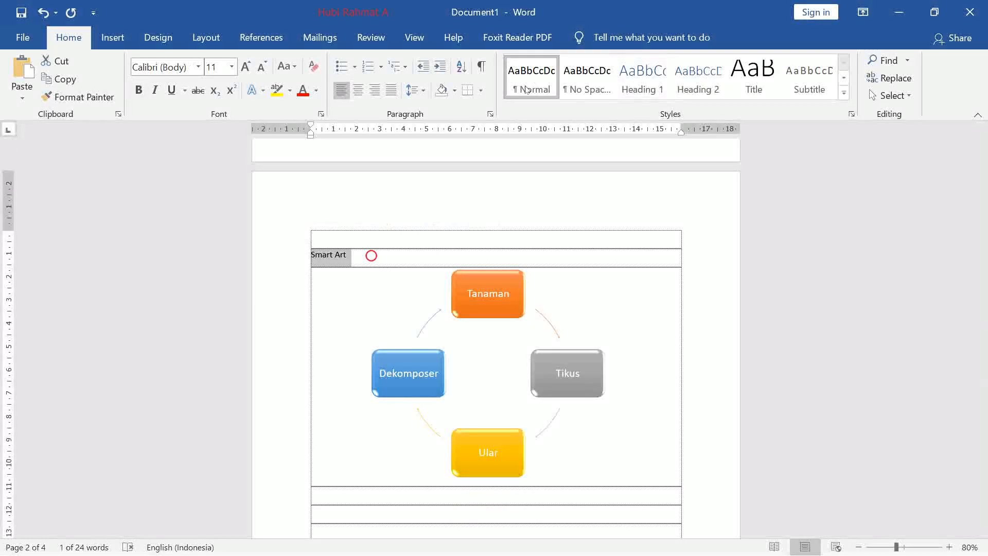
{"action": "left_click", "coordinate": [644, 73]}
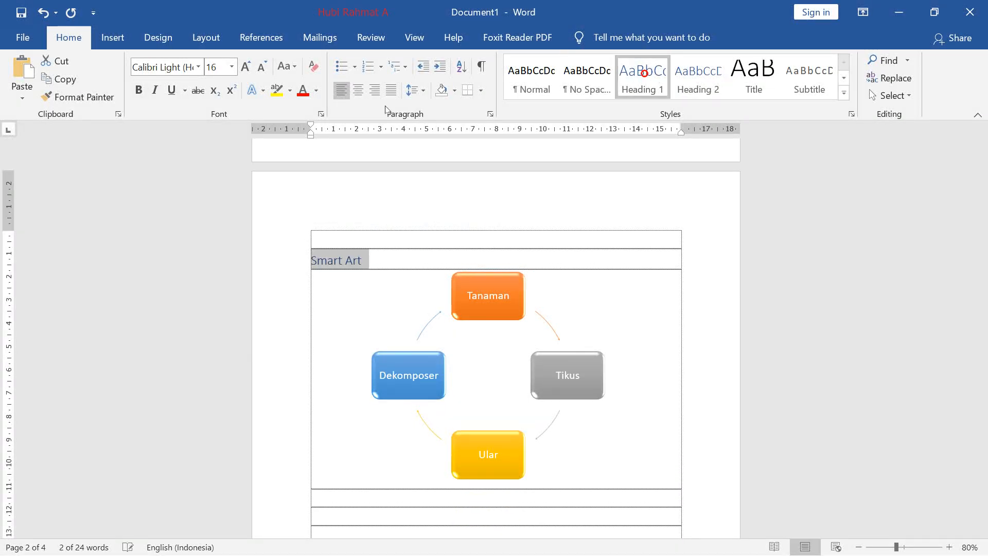
{"action": "left_click", "coordinate": [358, 90]}
{"action": "left_click", "coordinate": [139, 91]}
{"action": "scroll", "coordinate": [593, 340], "scroll_direction": "down", "scroll_amount": 12}
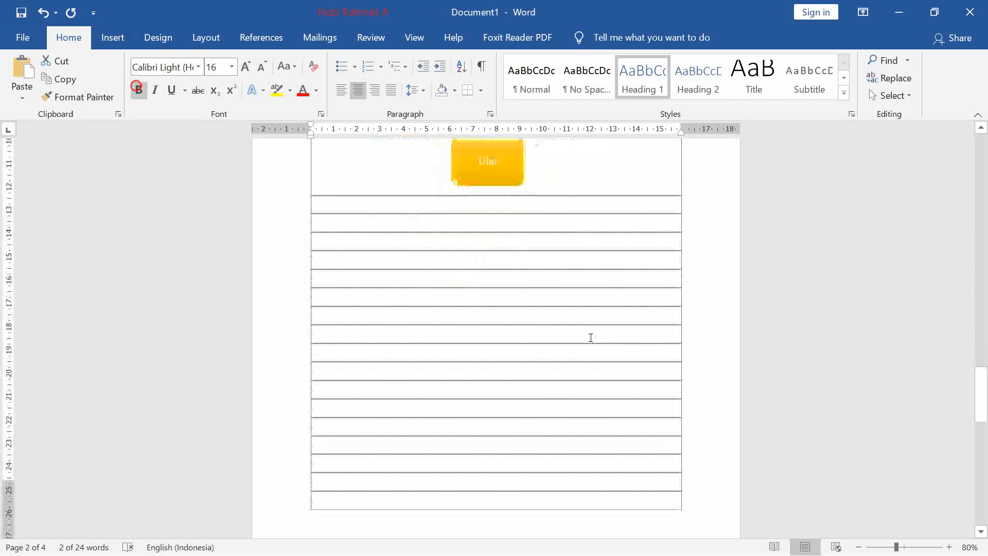
{"action": "left_click", "coordinate": [383, 400]}
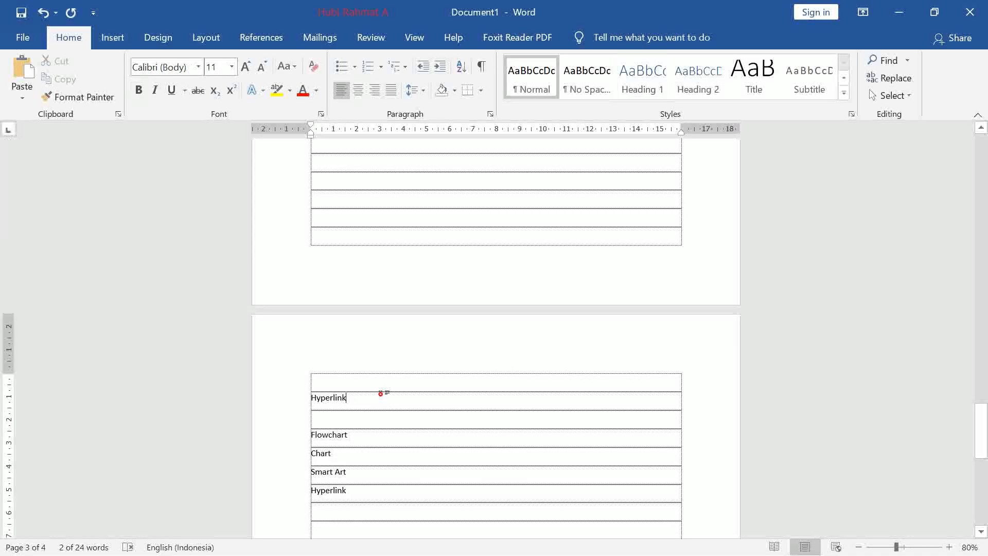
{"action": "scroll", "coordinate": [432, 386], "scroll_direction": "up", "scroll_amount": 1}
{"action": "scroll", "coordinate": [417, 397], "scroll_direction": "down", "scroll_amount": 3}
{"action": "left_click_drag", "start_coordinate": [329, 368], "coordinate": [297, 378]}
{"action": "left_click", "coordinate": [373, 386]}
{"action": "left_click", "coordinate": [366, 433]}
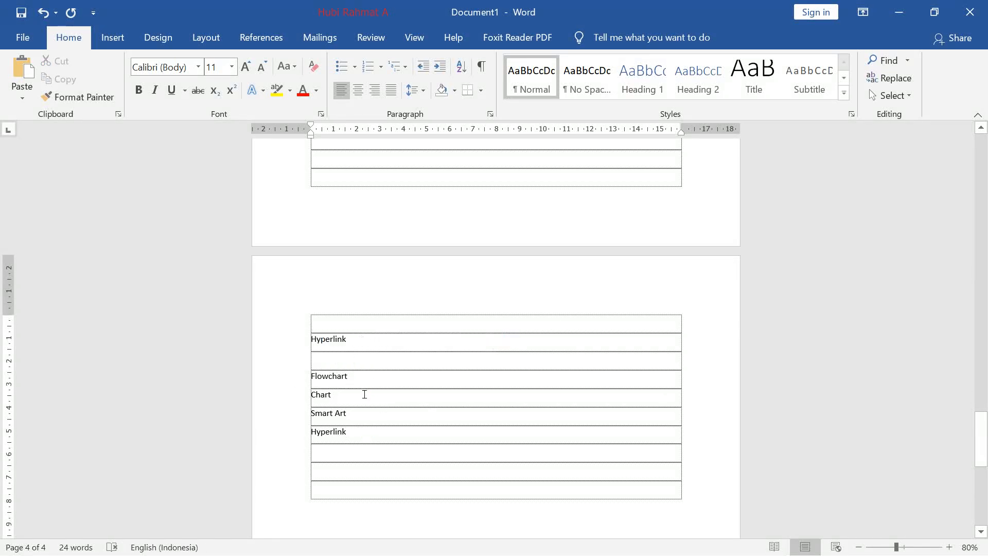
{"action": "left_click_drag", "start_coordinate": [382, 375], "coordinate": [319, 380]}
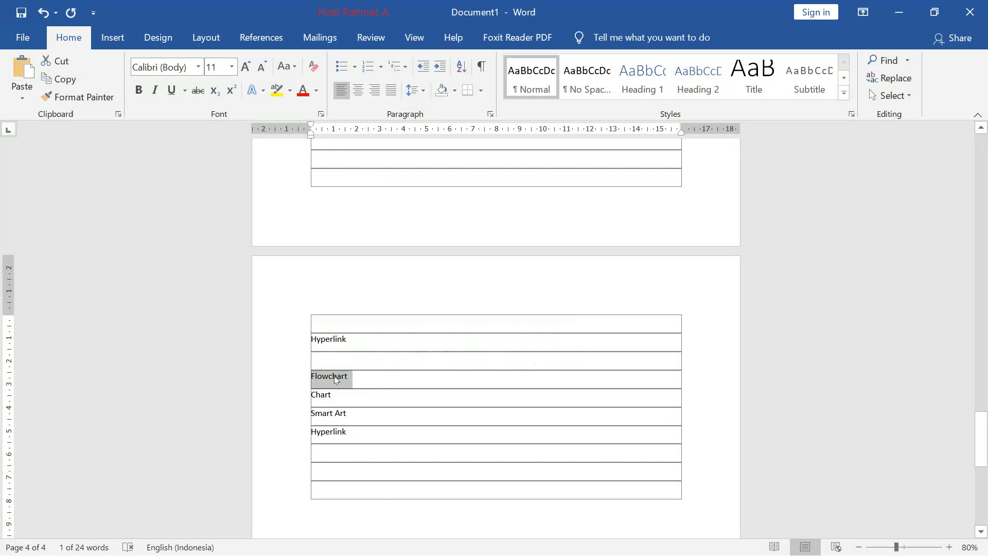
{"action": "right_click", "coordinate": [335, 379]}
{"action": "left_click", "coordinate": [474, 360]}
- Link the "Flowchart" entry in the page-four list to the Flowchart heading in this document
{"action": "left_click_drag", "start_coordinate": [355, 384], "coordinate": [314, 384]}
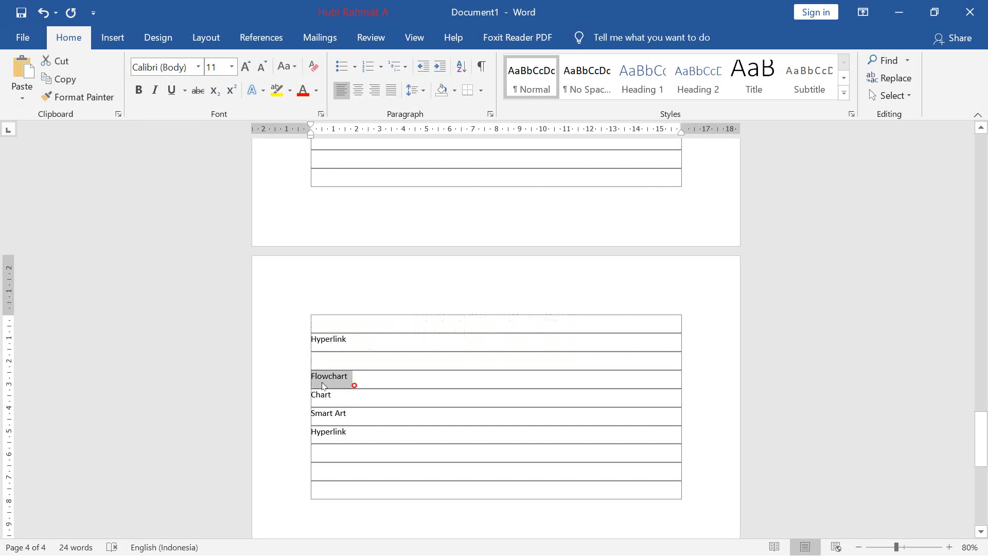
{"action": "right_click", "coordinate": [323, 386]}
{"action": "left_click", "coordinate": [362, 353]}
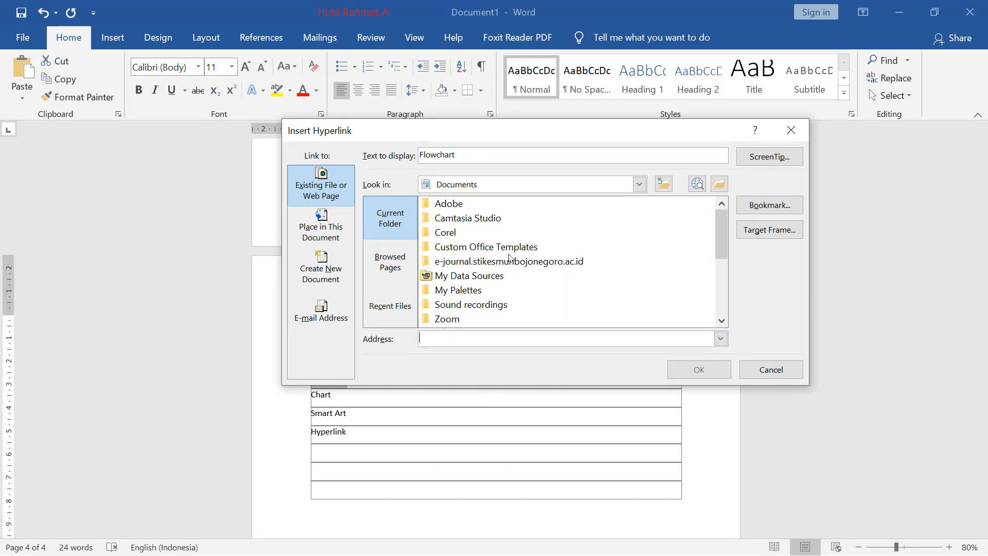
{"action": "left_click", "coordinate": [323, 228]}
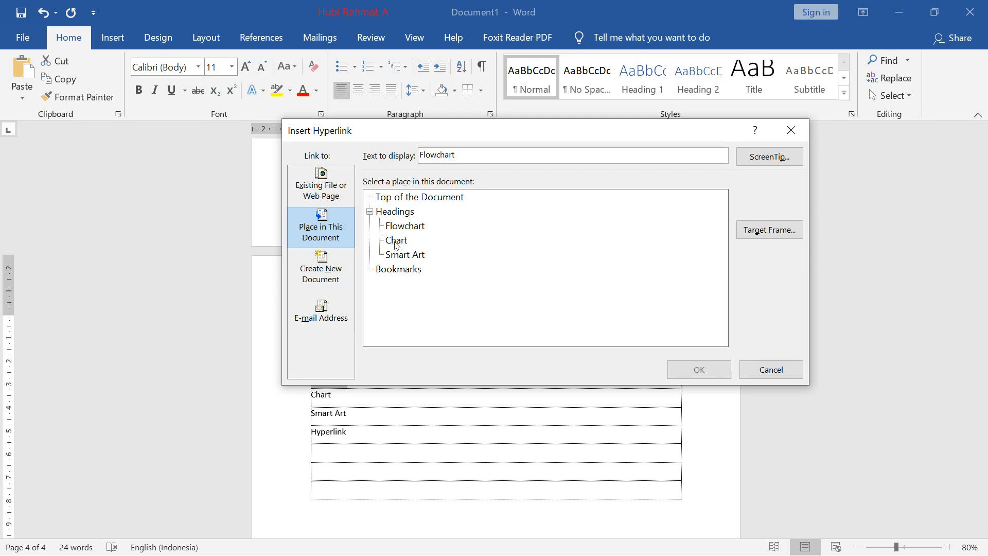
{"action": "left_click_drag", "start_coordinate": [383, 139], "coordinate": [358, 179]}
{"action": "left_click_drag", "start_coordinate": [416, 169], "coordinate": [532, 145]}
{"action": "left_click", "coordinate": [497, 241]}
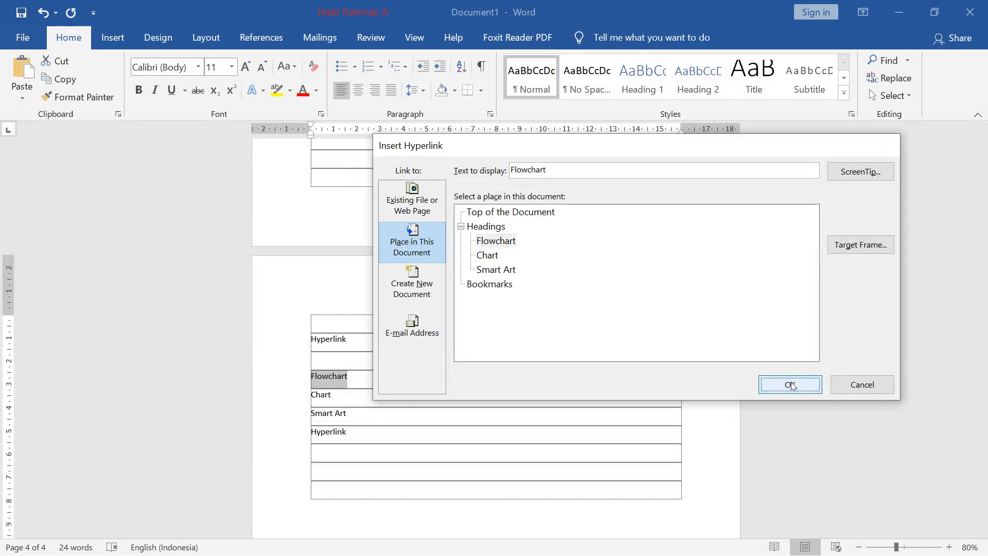
{"action": "left_click", "coordinate": [789, 384]}
- Link the "Chart" entry in the page-four list to the Chart heading in this document
{"action": "double_click", "coordinate": [323, 395]}
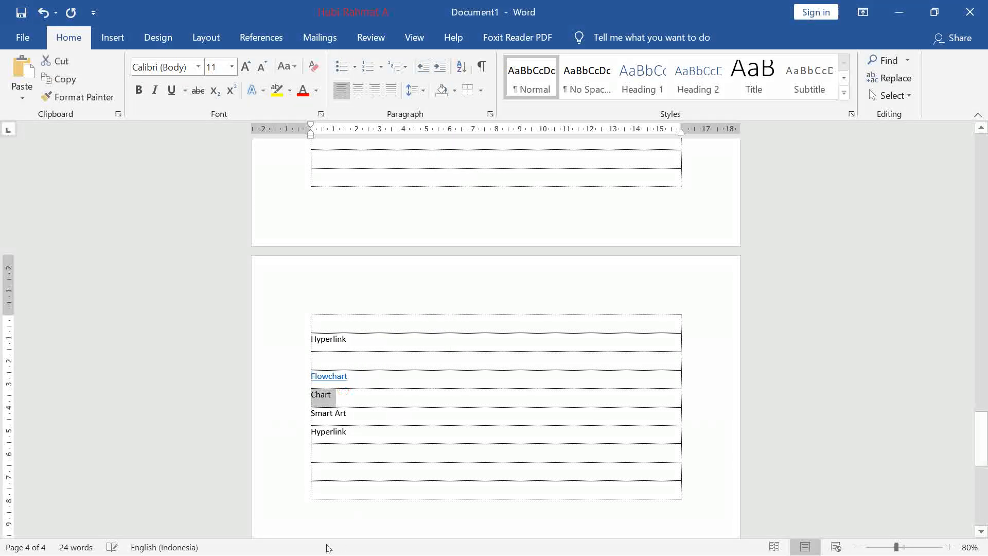
{"action": "right_click", "coordinate": [322, 400]}
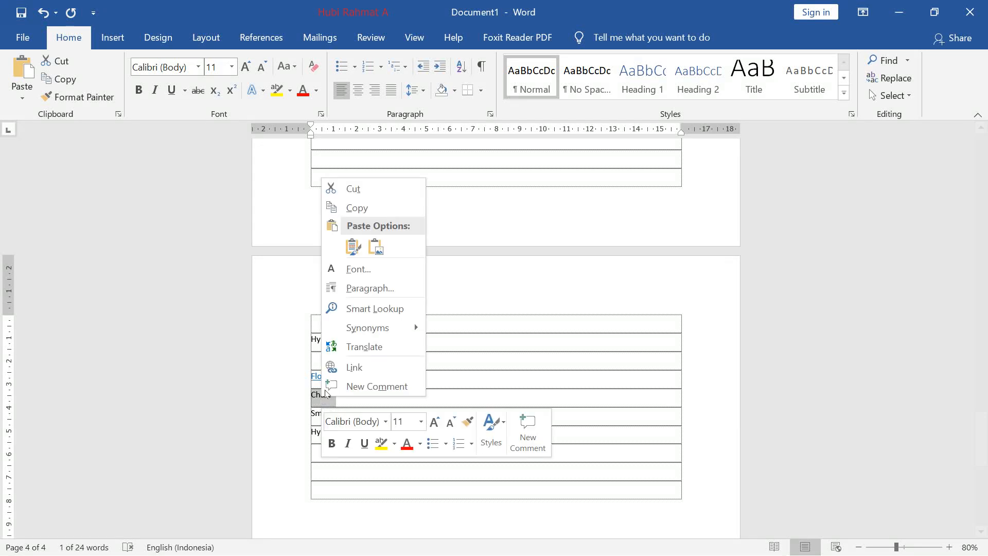
{"action": "left_click", "coordinate": [340, 367]}
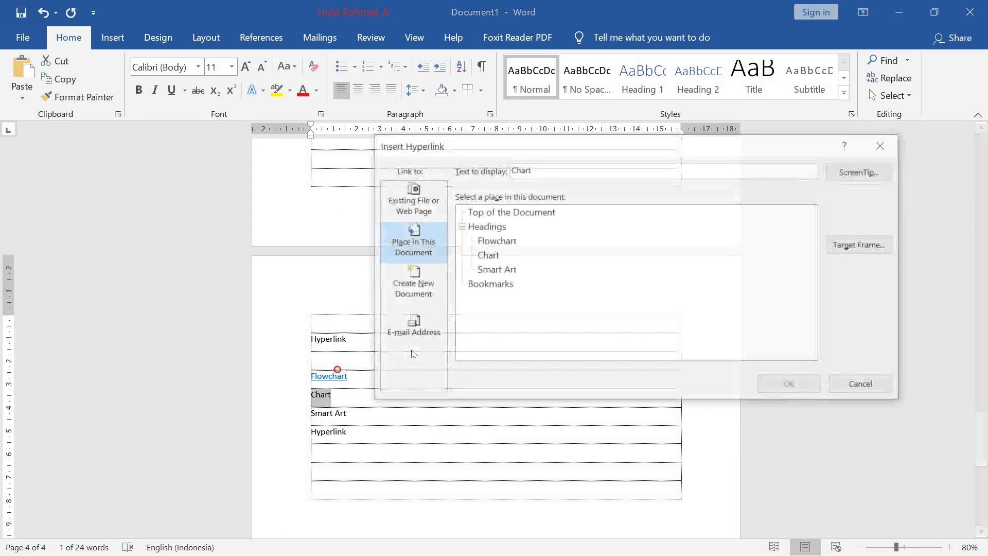
{"action": "left_click", "coordinate": [489, 257]}
{"action": "left_click", "coordinate": [778, 384]}
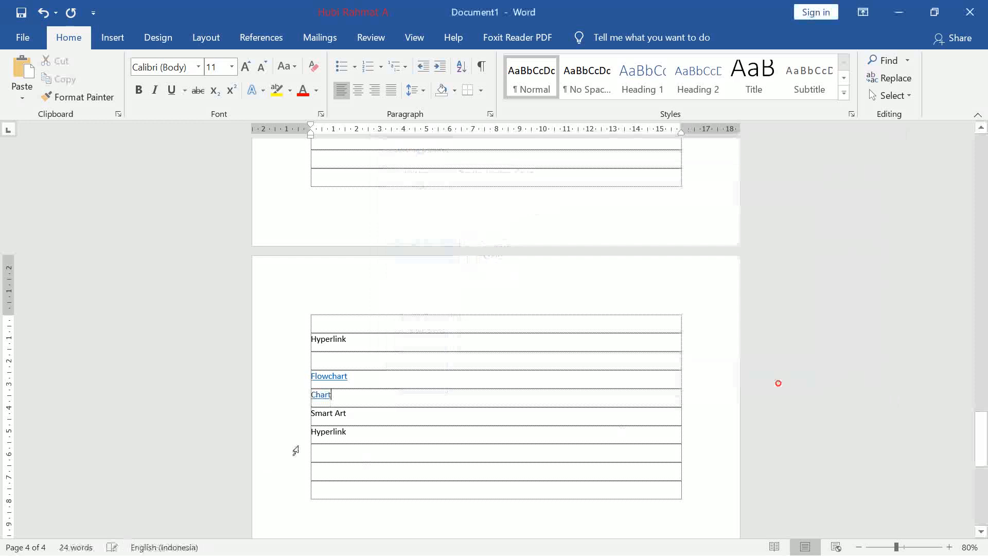
- Link the "Smart Art" entry in the page-four list to the Smart Art heading in this document
{"action": "triple_click", "coordinate": [344, 413]}
{"action": "right_click", "coordinate": [320, 417]}
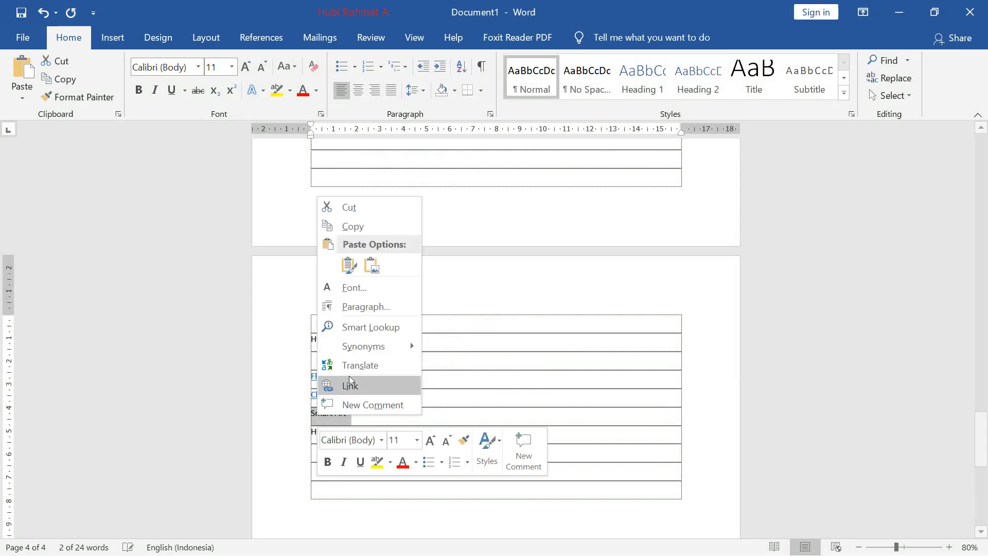
{"action": "left_click", "coordinate": [364, 385]}
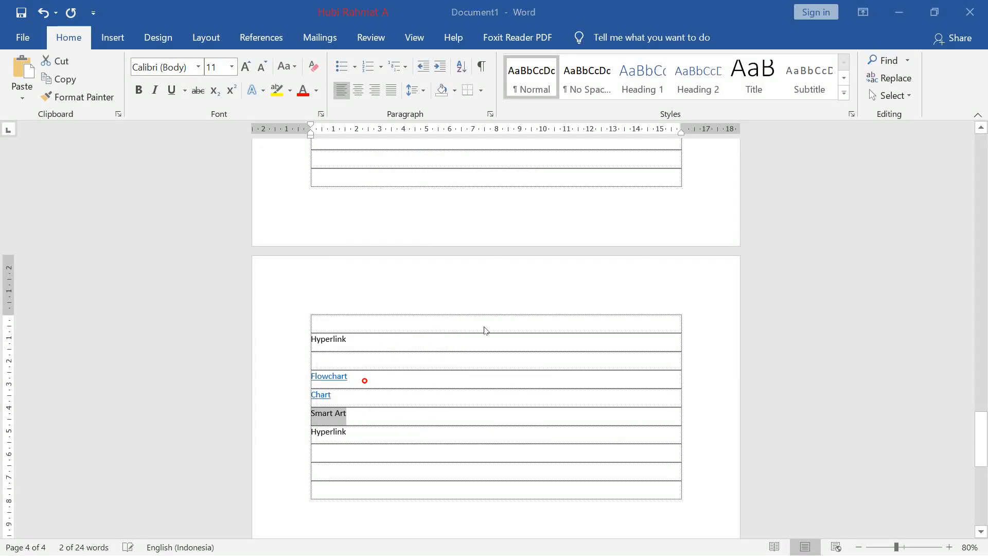
{"action": "left_click", "coordinate": [495, 282]}
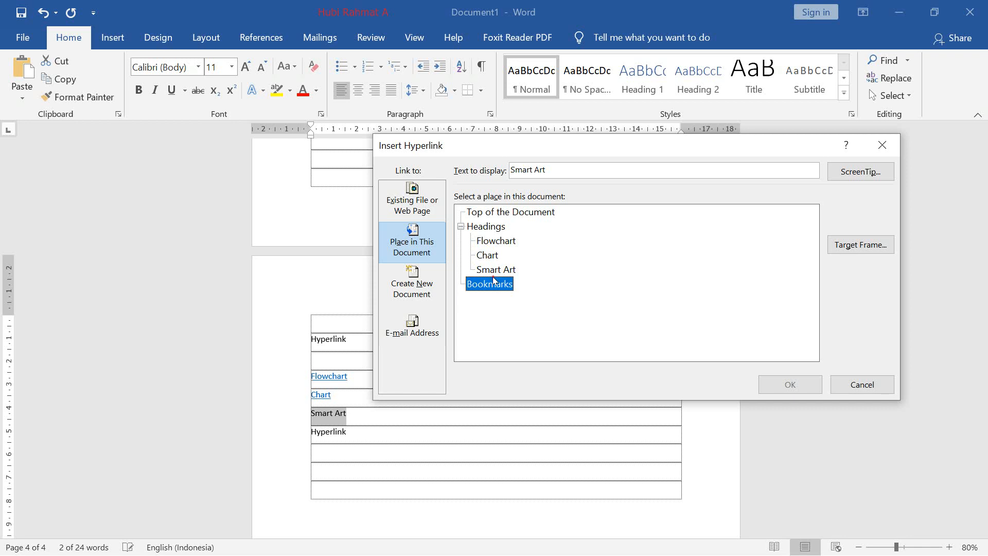
{"action": "left_click", "coordinate": [507, 268]}
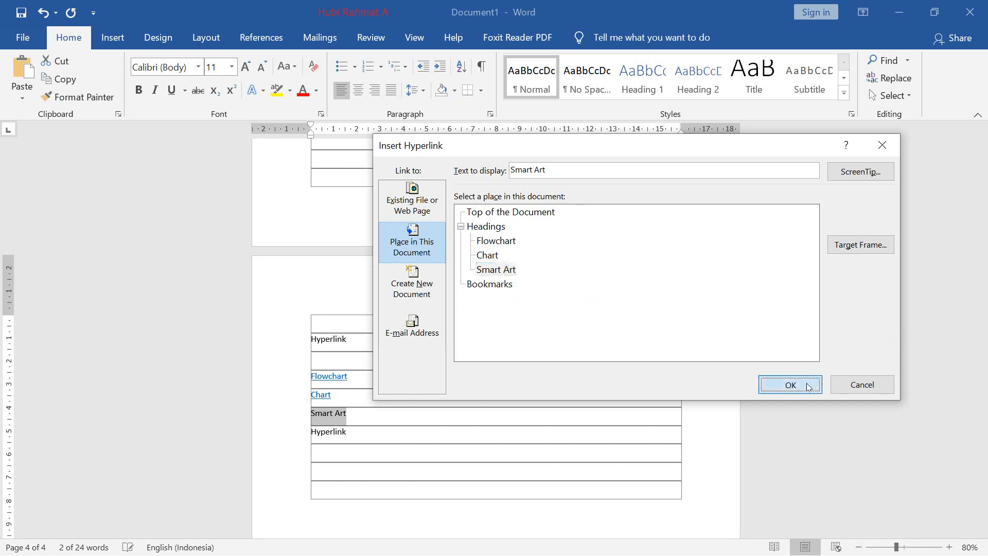
{"action": "left_click", "coordinate": [790, 384]}
- Format the "Hyperlink" label above the list on page four as Heading 1, centred and bold
{"action": "double_click", "coordinate": [355, 336]}
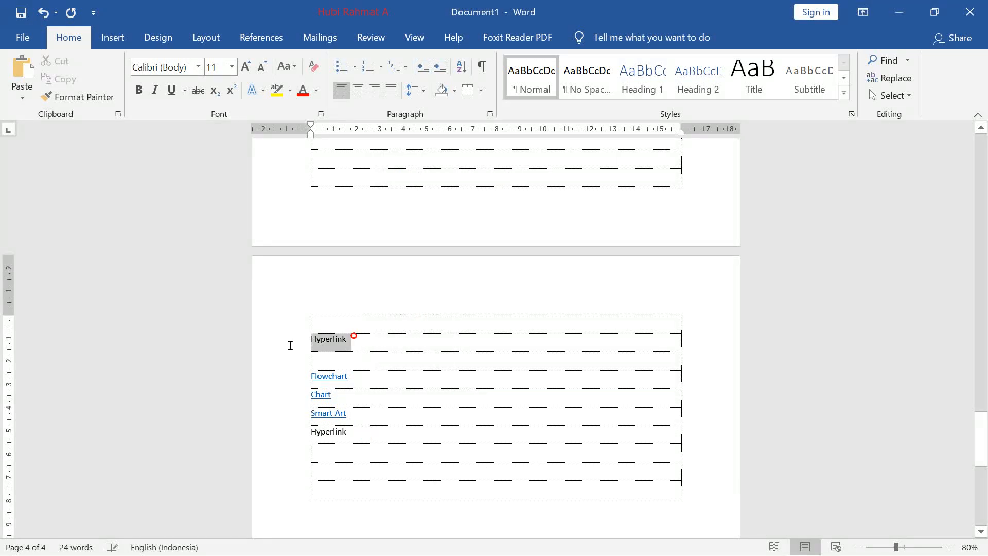
{"action": "left_click", "coordinate": [650, 81]}
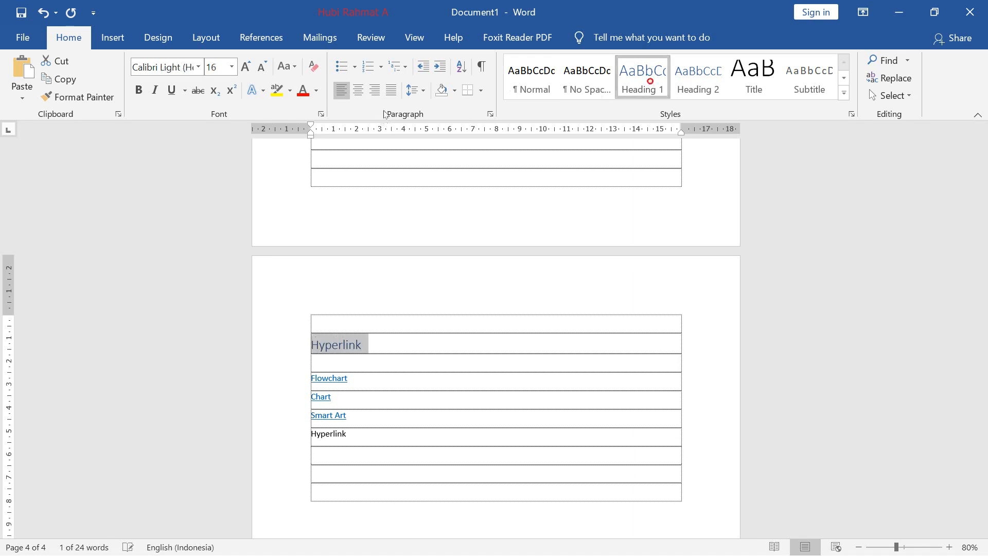
{"action": "left_click", "coordinate": [358, 90]}
{"action": "left_click", "coordinate": [137, 90]}
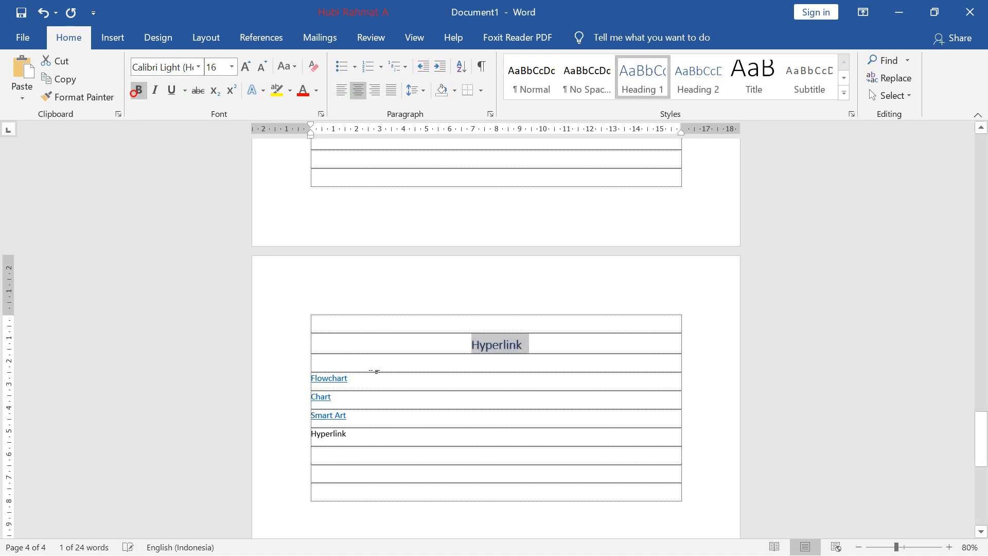
- Link the "Hyperlink" entry at the end of the page-four list to the Hyperlink heading, keeping the entry in Normal style
{"action": "left_click", "coordinate": [366, 416]}
{"action": "double_click", "coordinate": [346, 435]}
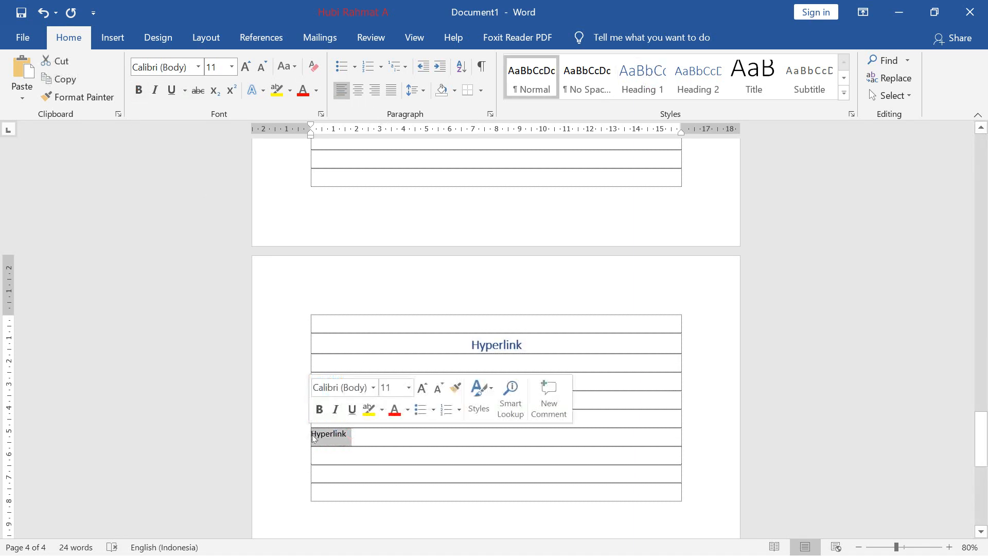
{"action": "left_click", "coordinate": [636, 72]}
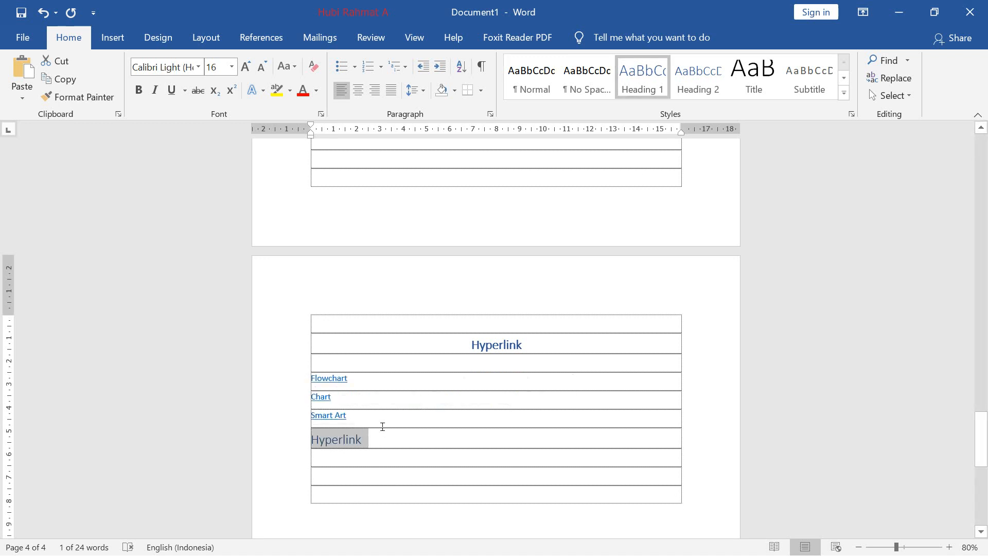
{"action": "key", "text": "ctrl+z"}
{"action": "right_click", "coordinate": [338, 437]}
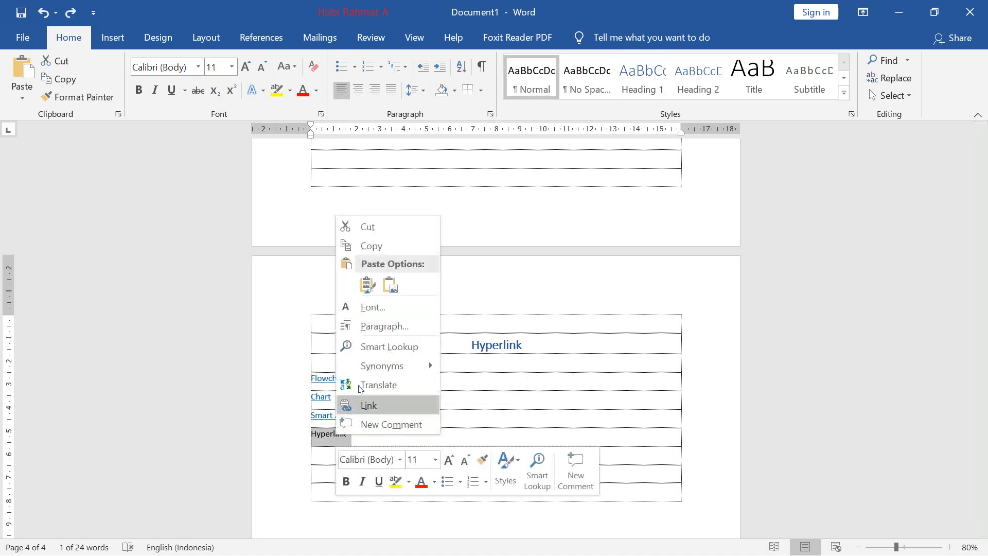
{"action": "left_click", "coordinate": [368, 403]}
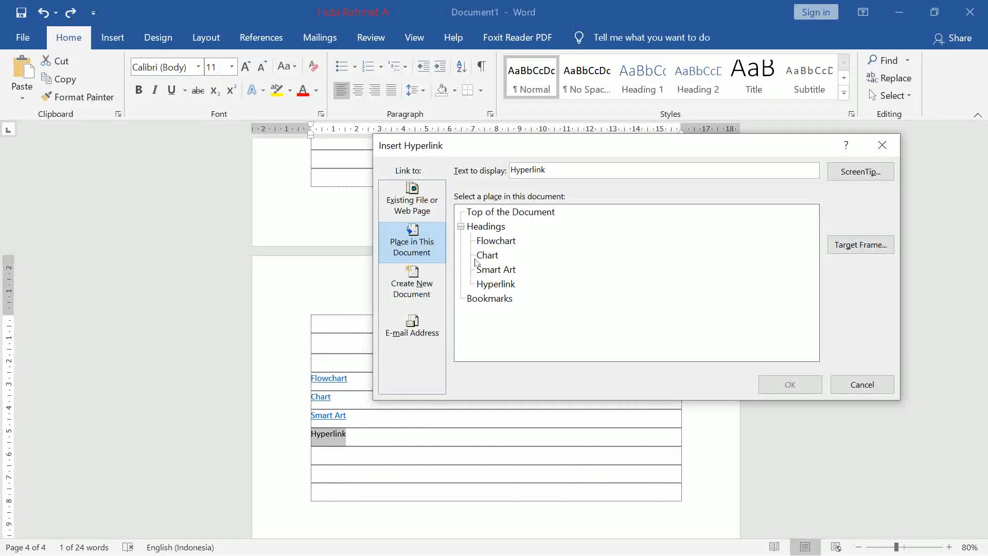
{"action": "left_click", "coordinate": [497, 285]}
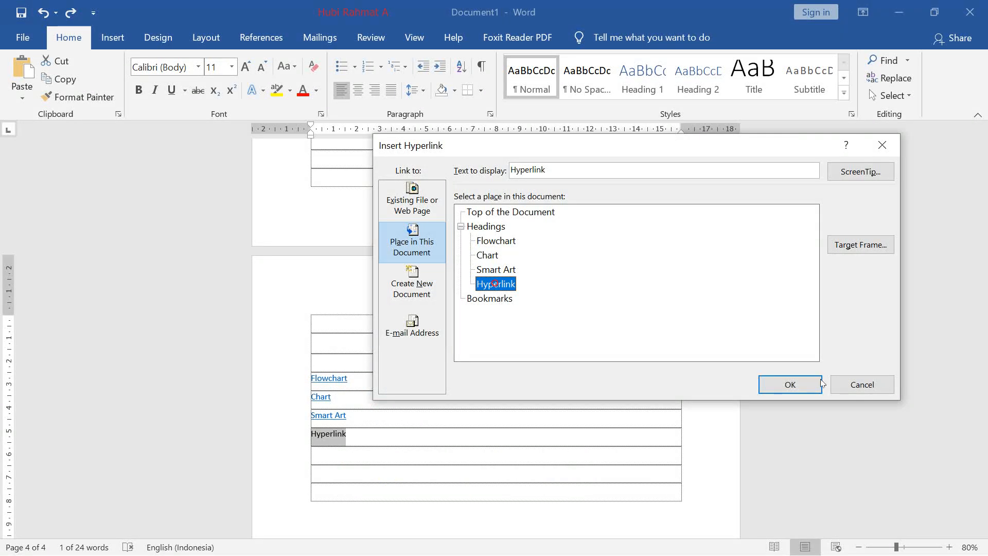
{"action": "left_click", "coordinate": [790, 385]}
{"action": "left_click", "coordinate": [423, 432]}
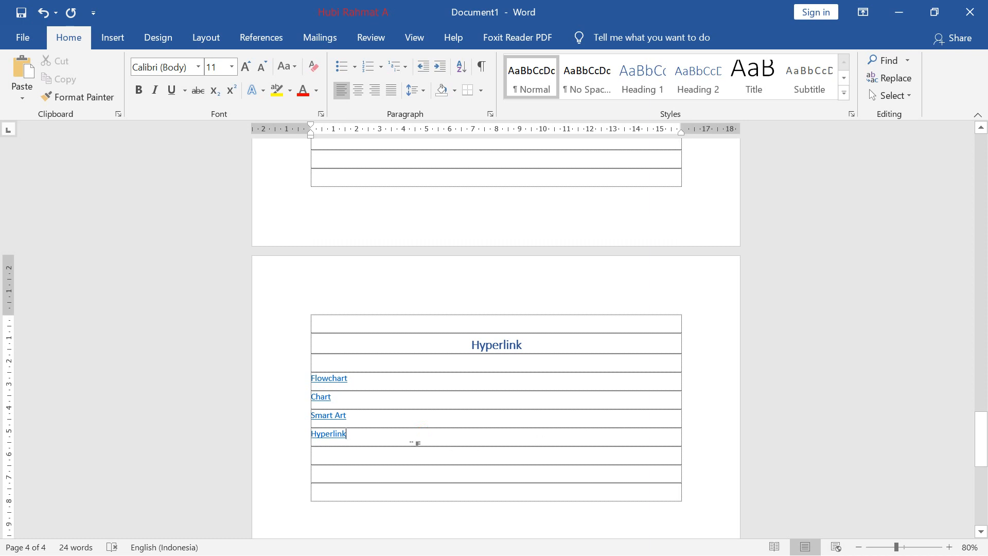
- Follow the Flowchart, Chart, Smart Art and Hyperlink links in the page-four list to check where each one leads
{"action": "left_click", "coordinate": [338, 381], "text": "ctrl"}
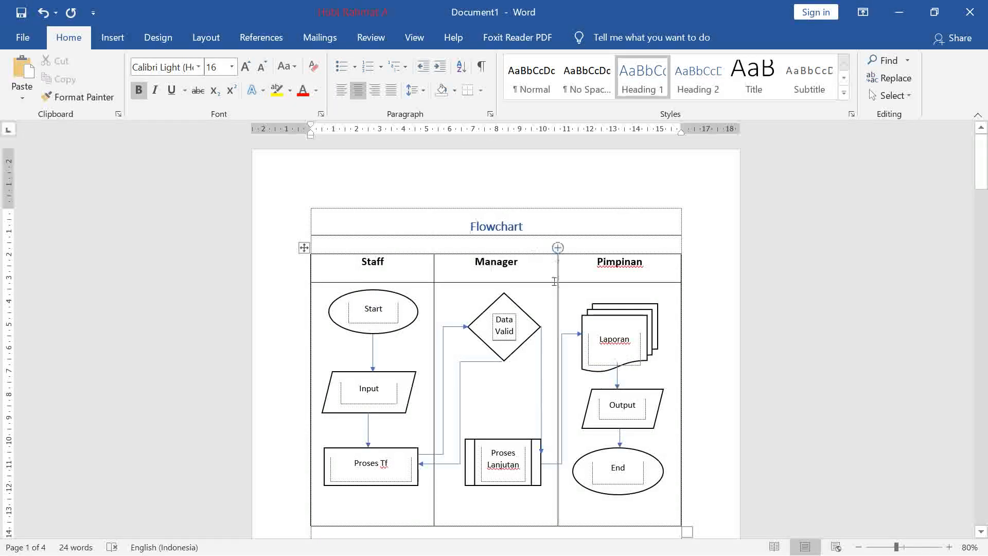
{"action": "scroll", "coordinate": [553, 304], "scroll_direction": "down", "scroll_amount": 3}
{"action": "scroll", "coordinate": [556, 314], "scroll_direction": "down", "scroll_amount": 20}
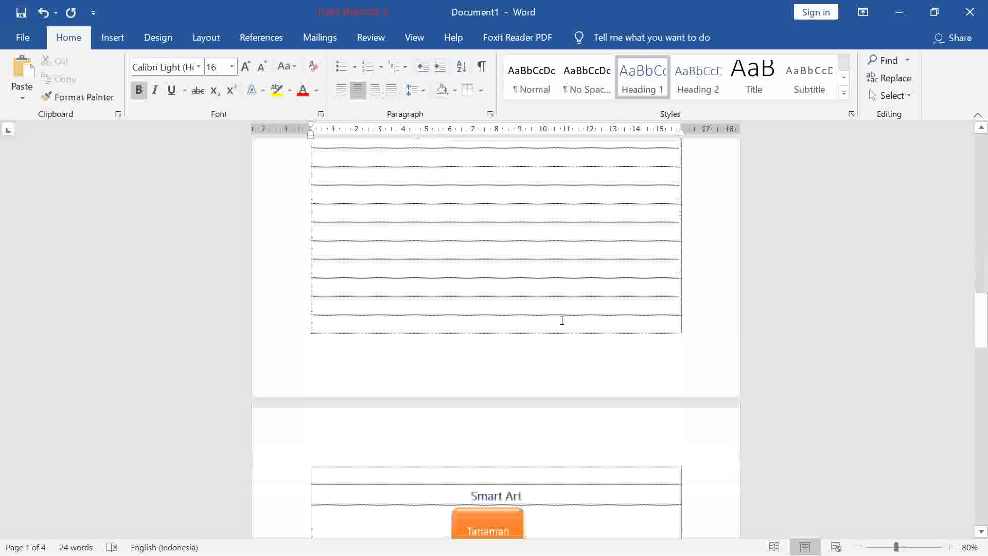
{"action": "scroll", "coordinate": [551, 326], "scroll_direction": "down", "scroll_amount": 10}
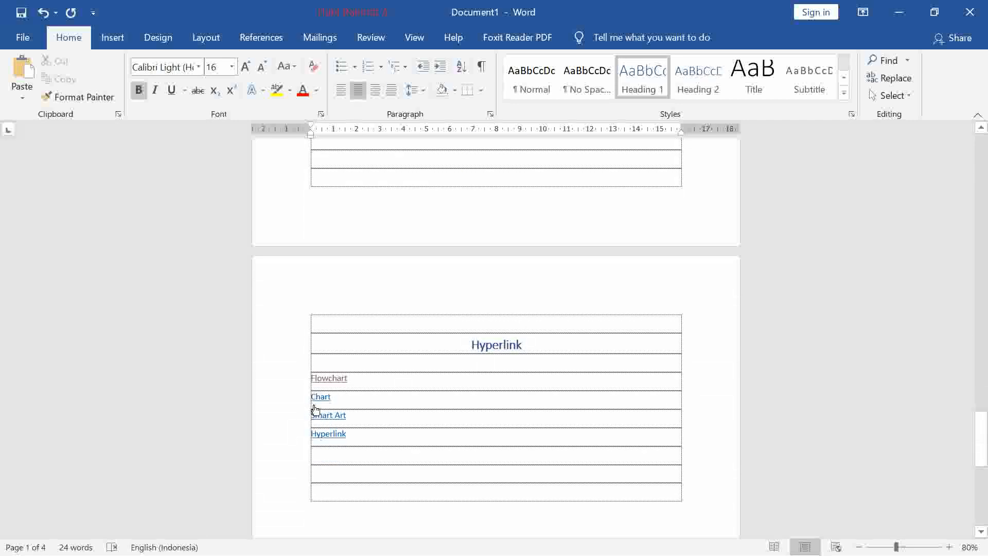
{"action": "left_click", "coordinate": [317, 398], "text": "ctrl"}
{"action": "scroll", "coordinate": [379, 338], "scroll_direction": "down", "scroll_amount": 10}
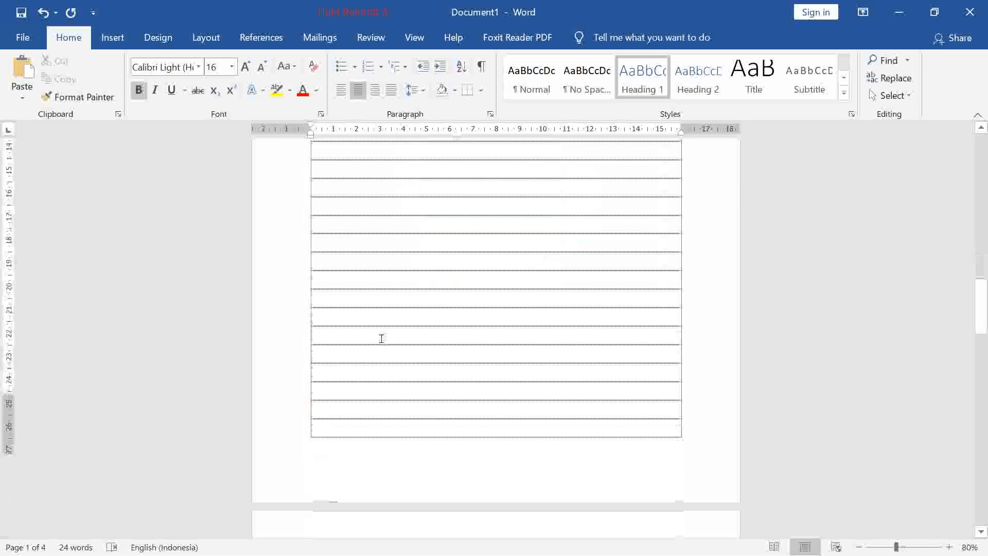
{"action": "scroll", "coordinate": [387, 348], "scroll_direction": "down", "scroll_amount": 9}
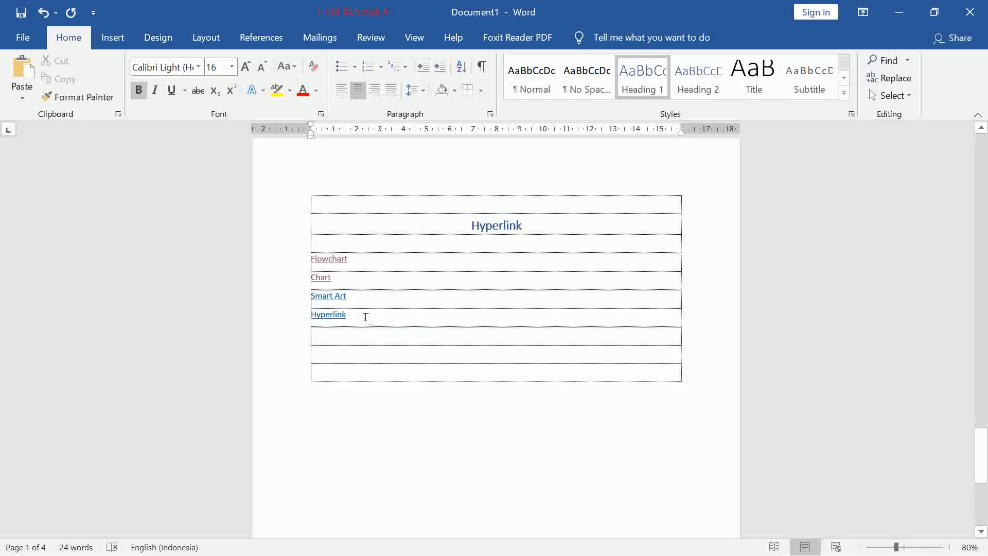
{"action": "left_click", "coordinate": [331, 299], "text": "ctrl"}
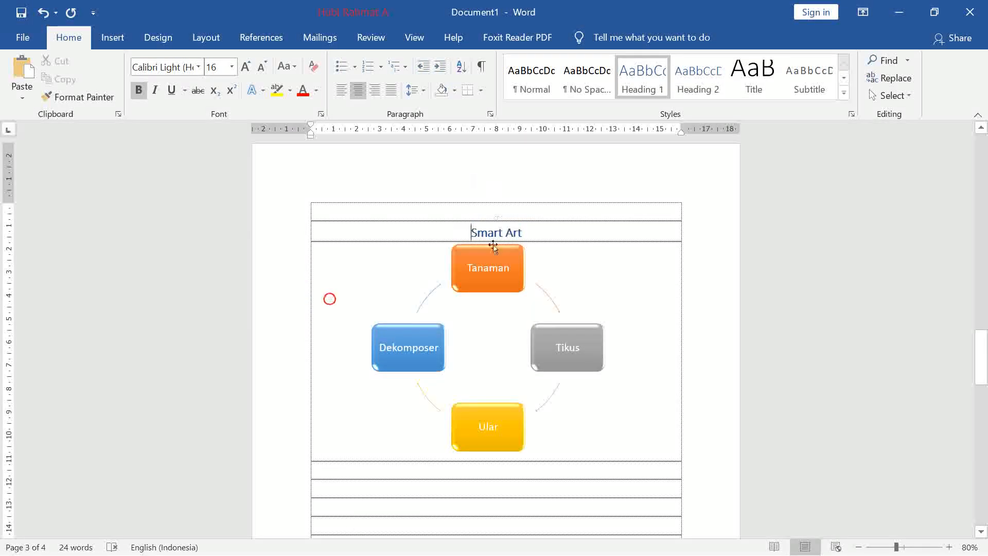
{"action": "scroll", "coordinate": [484, 284], "scroll_direction": "down", "scroll_amount": 3}
{"action": "scroll", "coordinate": [485, 284], "scroll_direction": "down", "scroll_amount": 8}
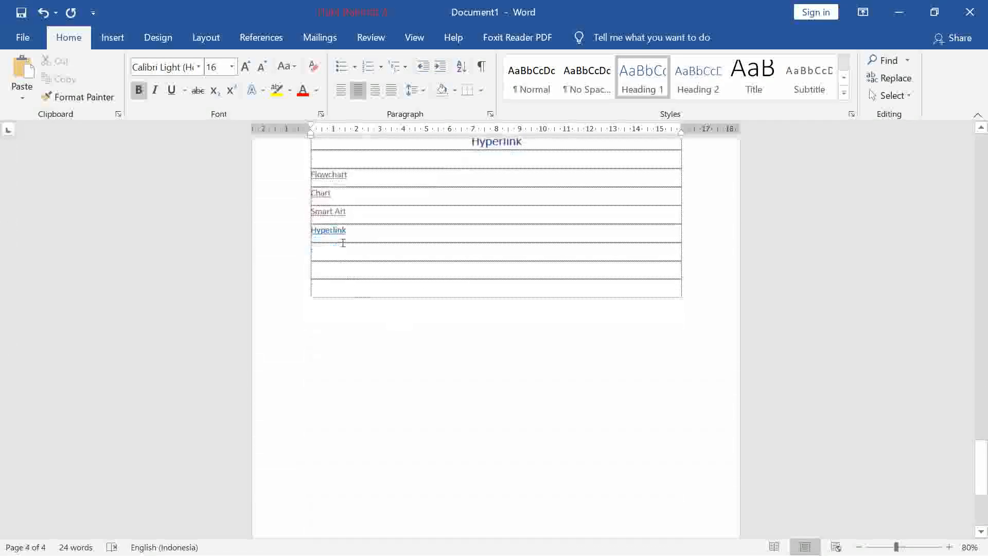
{"action": "left_click", "coordinate": [339, 233], "text": "ctrl"}
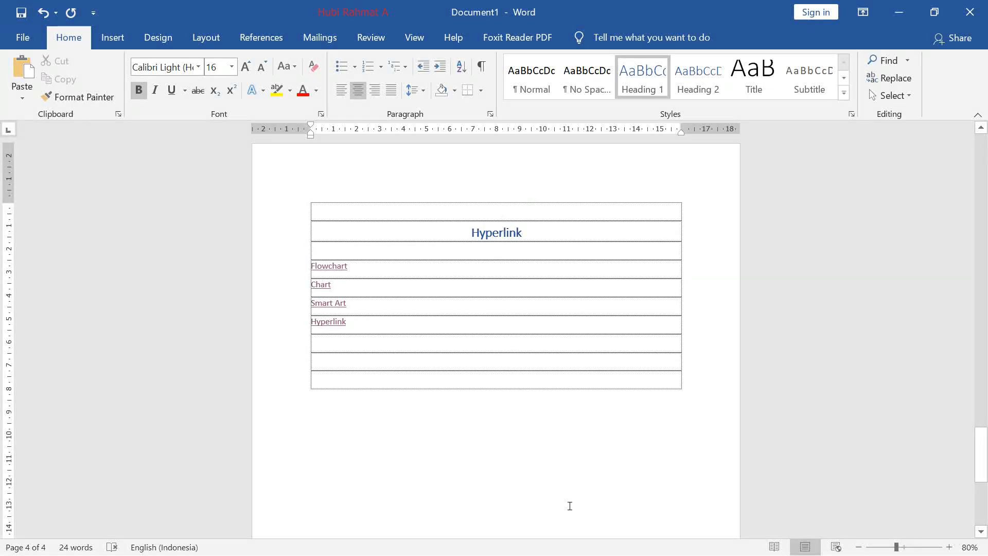
{"action": "key", "text": "super"}
{"action": "left_click", "coordinate": [610, 241]}
{"action": "left_click", "coordinate": [543, 230]}
{"action": "left_click", "coordinate": [541, 329]}
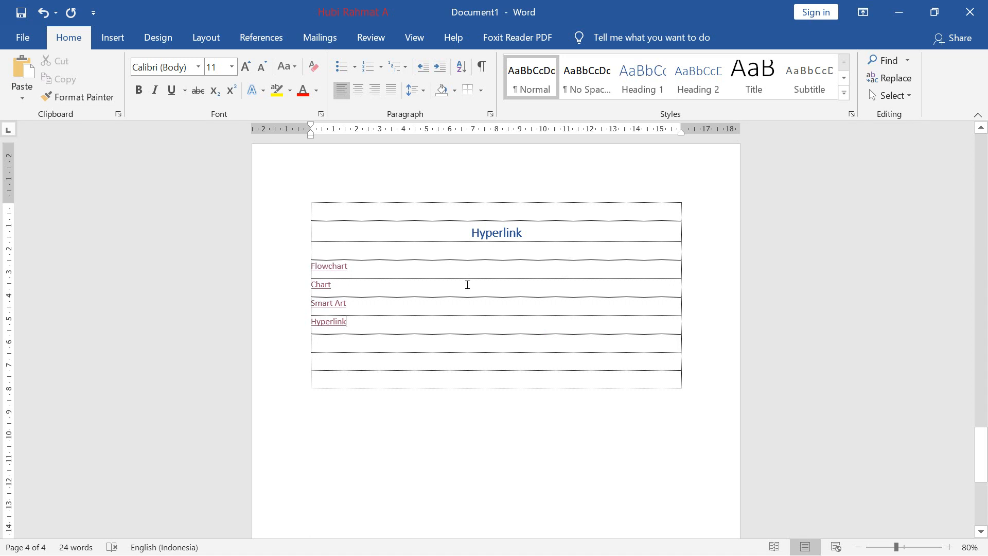
{"action": "key", "text": "super"}
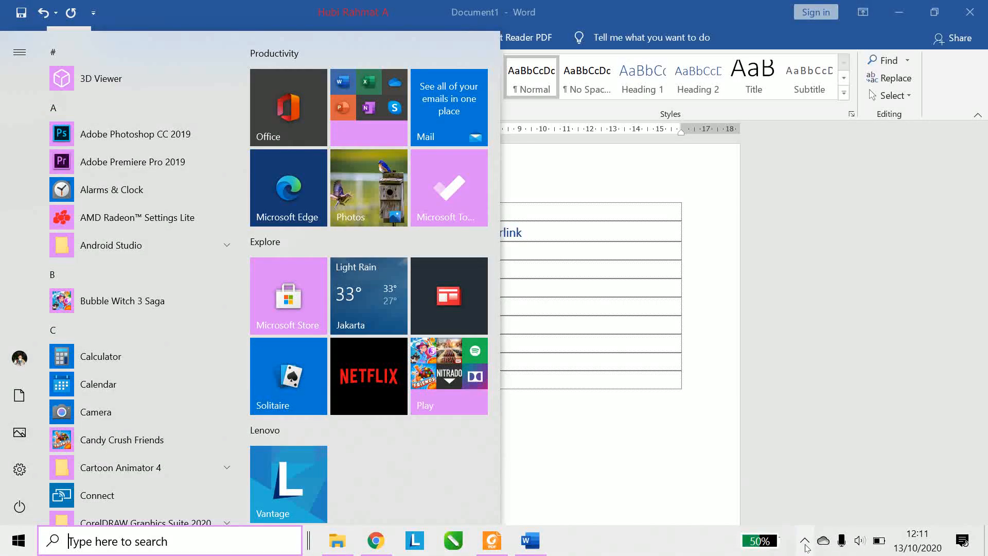
{"action": "left_click", "coordinate": [806, 542]}
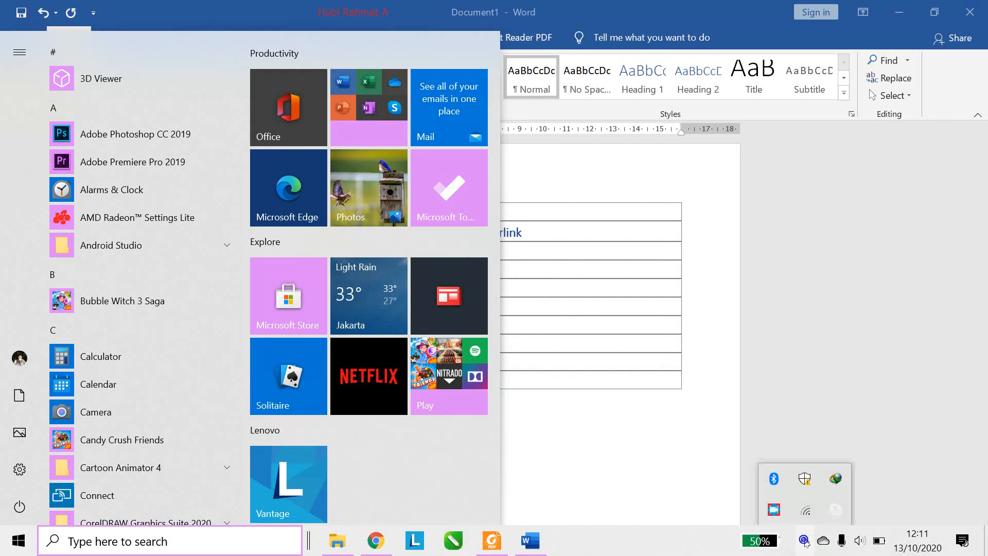
{"action": "left_click", "coordinate": [779, 506]}
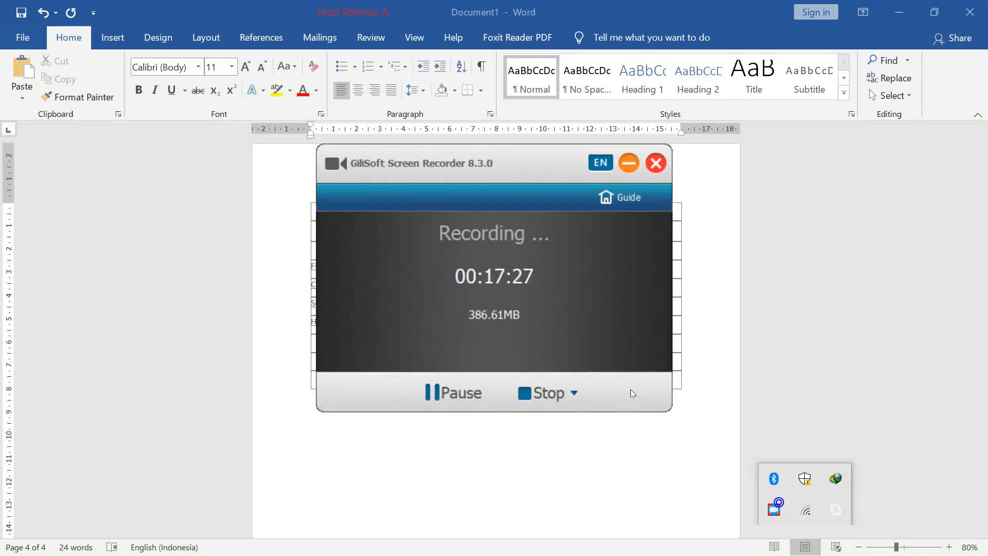
{"action": "left_click_drag", "start_coordinate": [501, 153], "coordinate": [792, 242]}
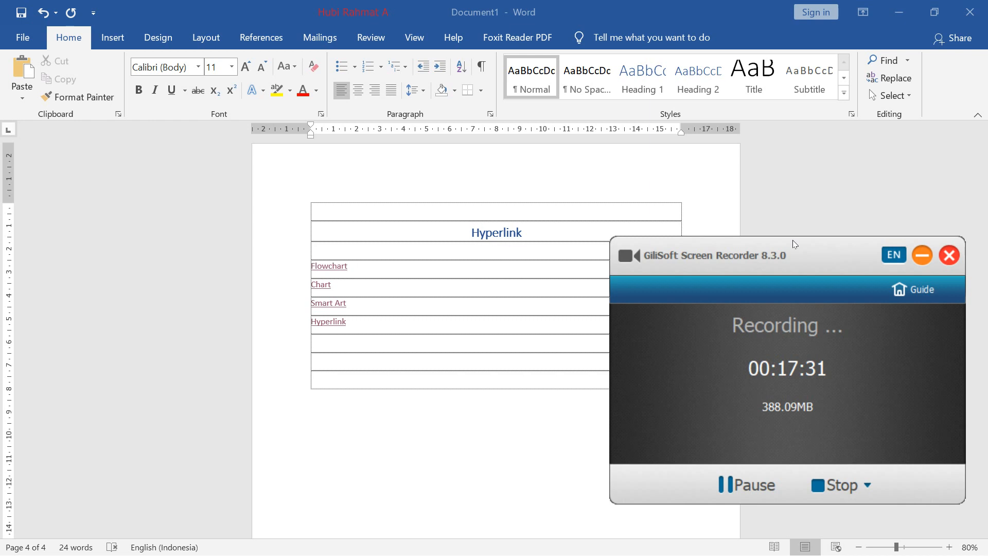